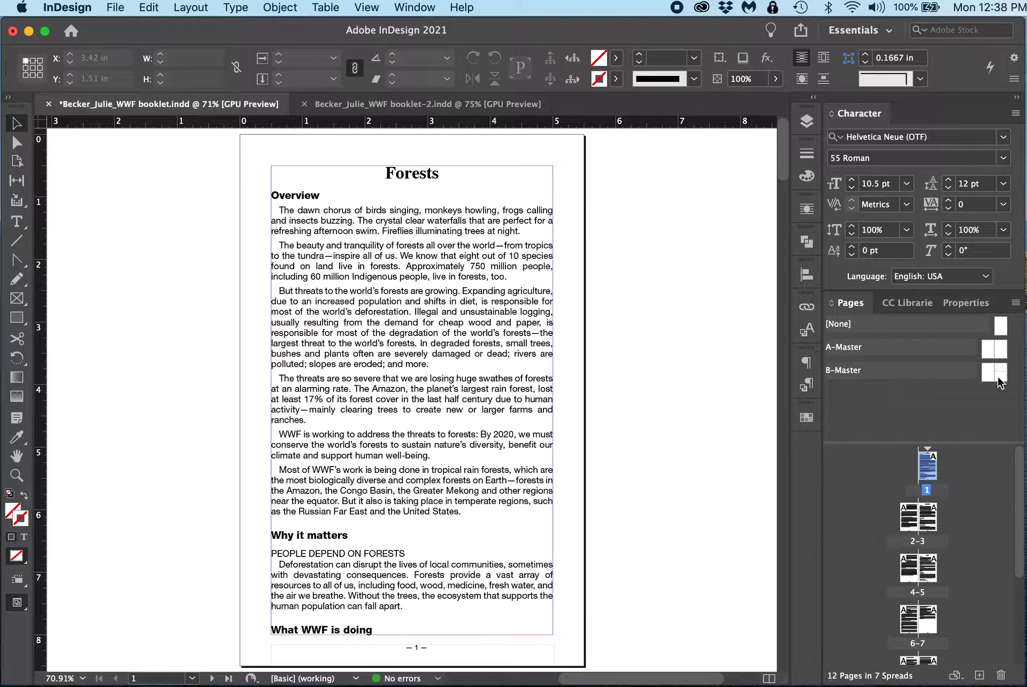
Step: Apply the B-Master page to page 1
left_click(1000, 372)
left_click_drag(999, 373, 929, 478)
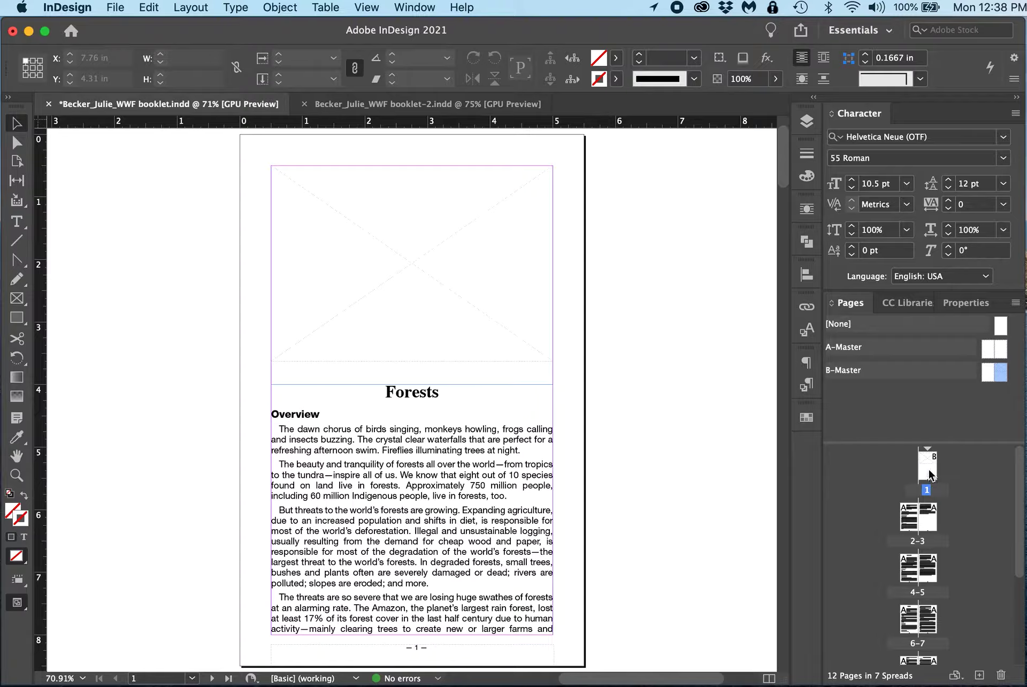
Step: Scroll through the booklet's spreads to review the text pages
scroll(666, 415, "down", 10)
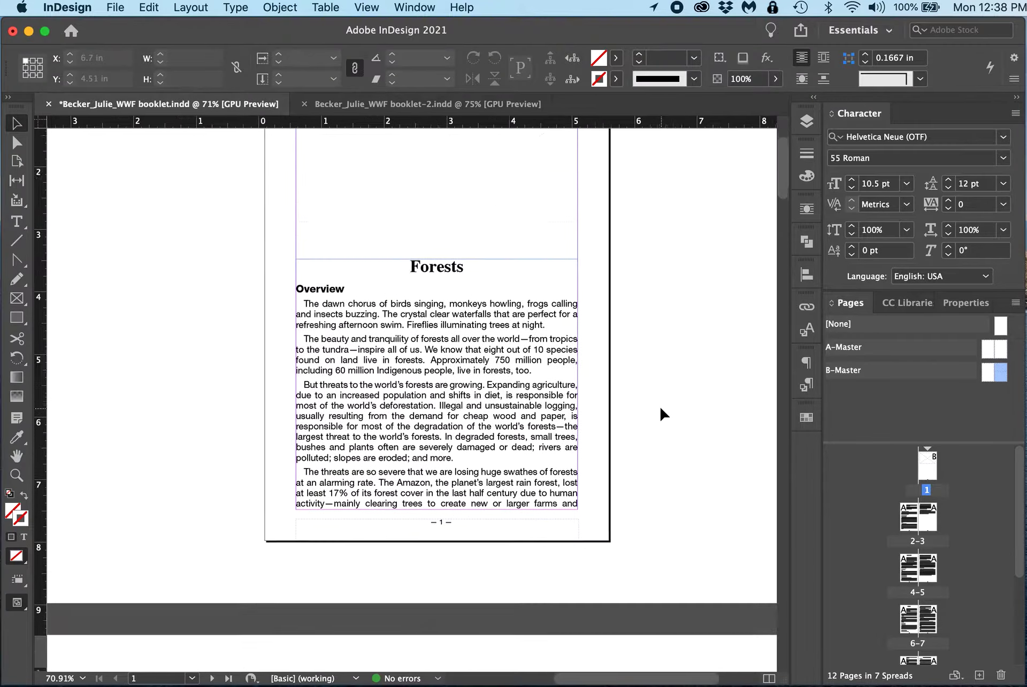
scroll(663, 413, "left", 3)
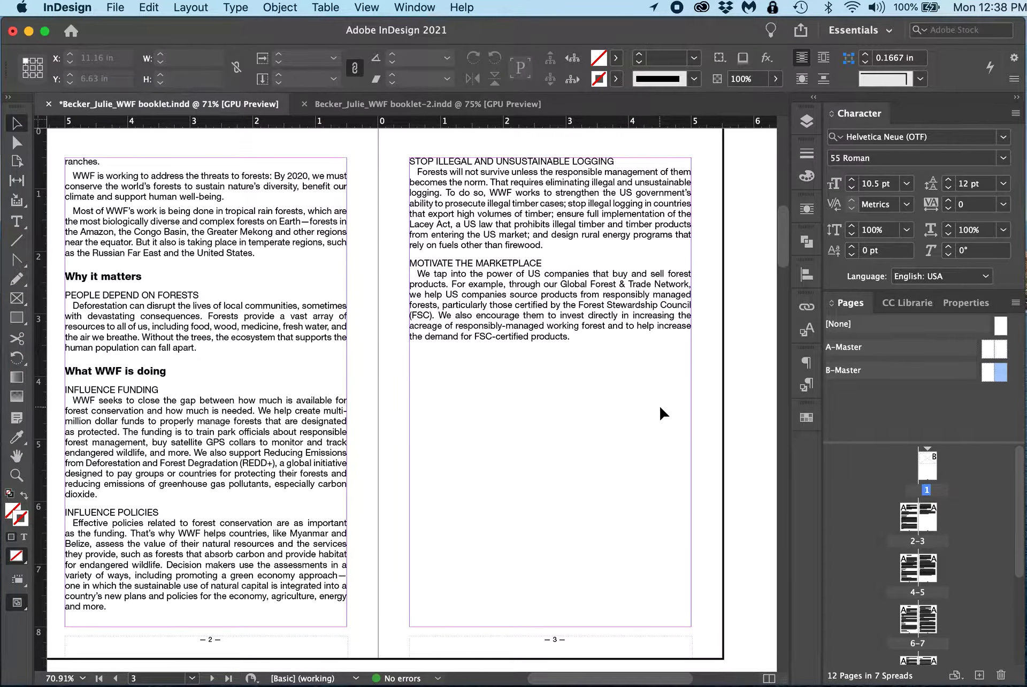
scroll(663, 412, "down", 10)
scroll(662, 396, "up", 5)
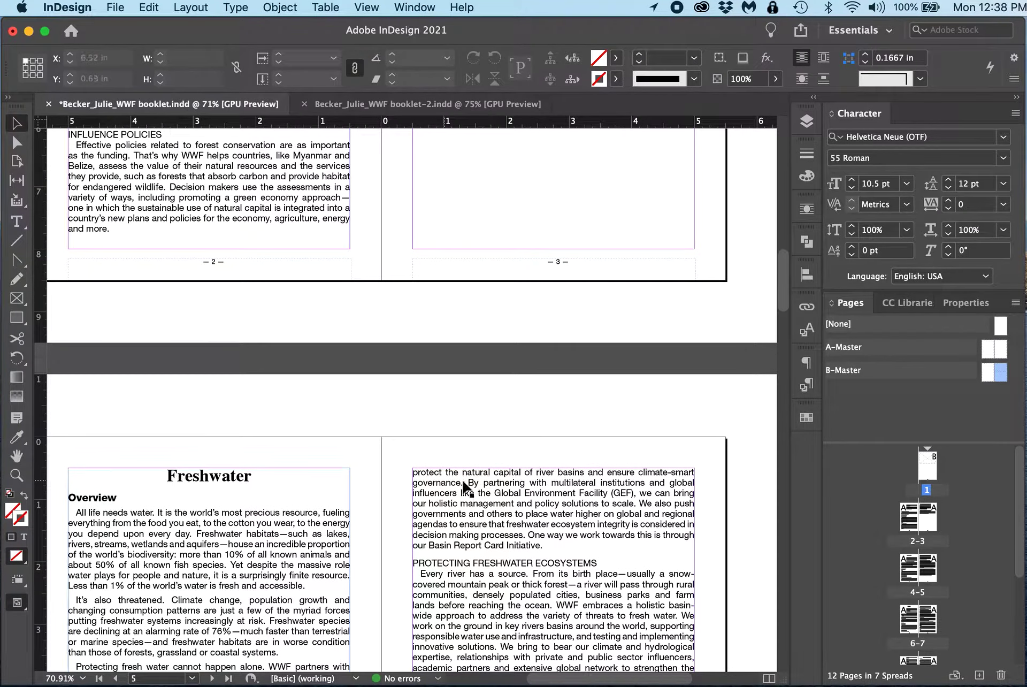
scroll(471, 483, "up", 5)
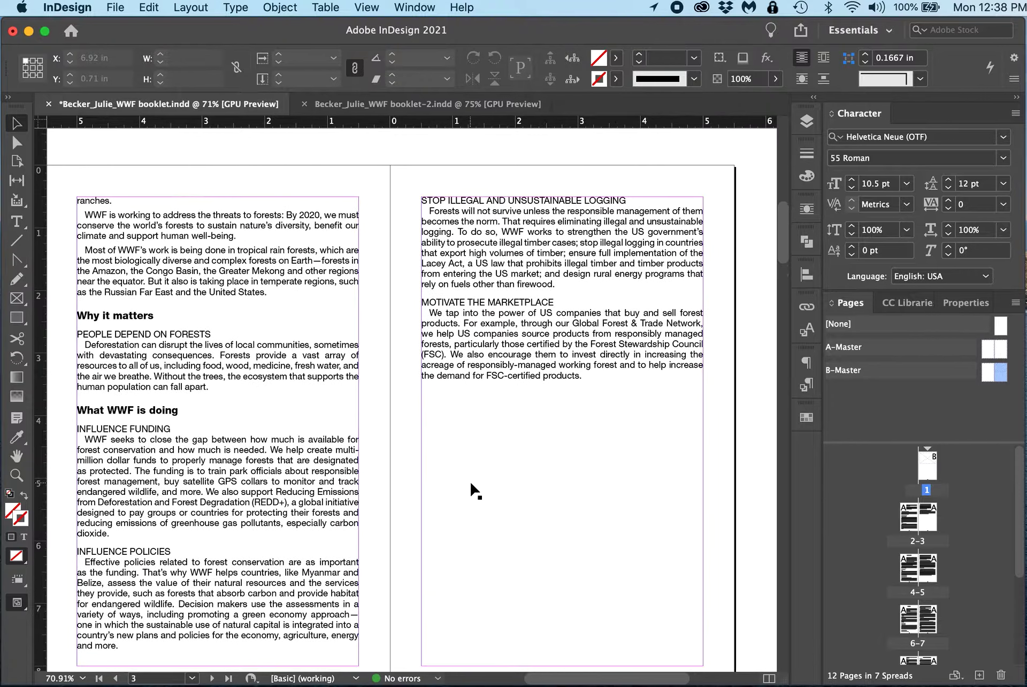
scroll(471, 485, "up", 5)
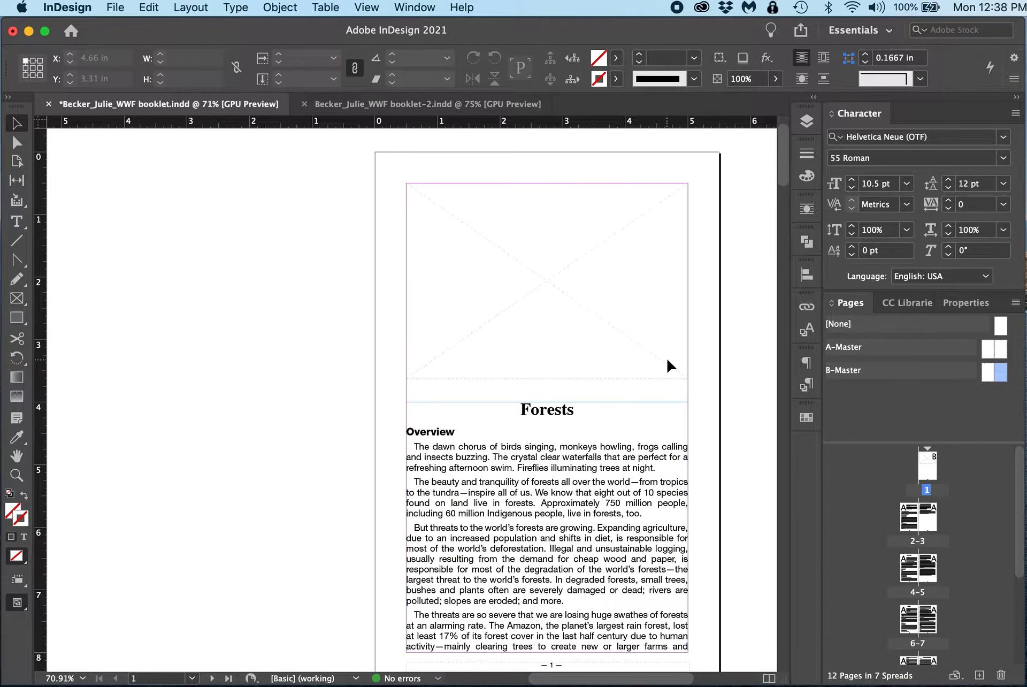
scroll(669, 366, "down", 15)
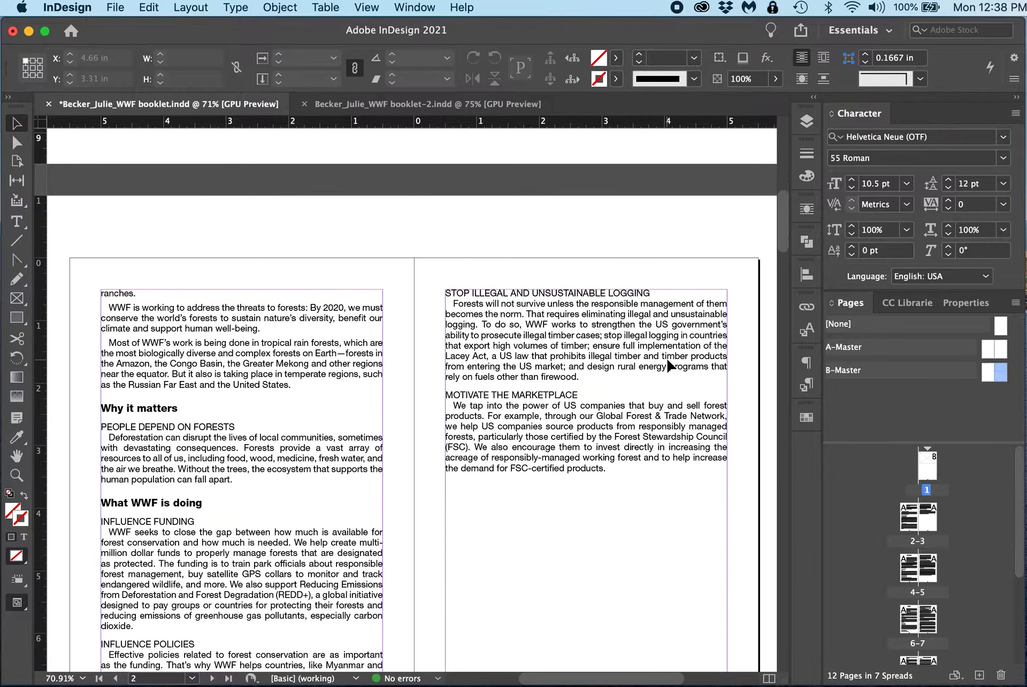
scroll(668, 366, "down", 4)
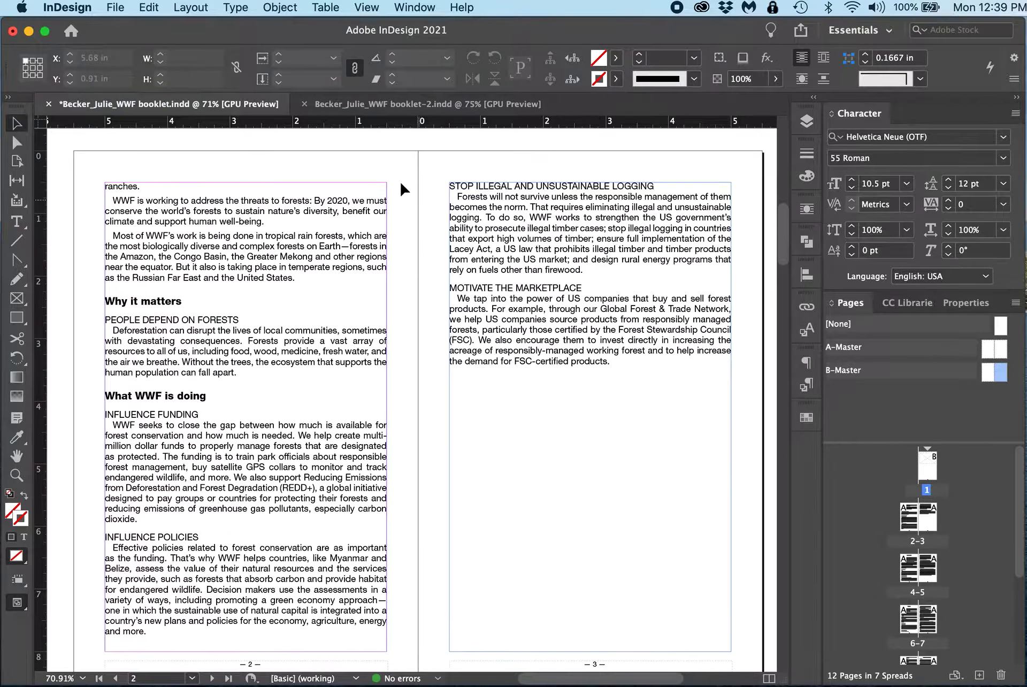
left_click(411, 167)
scroll(416, 166, "up", 7)
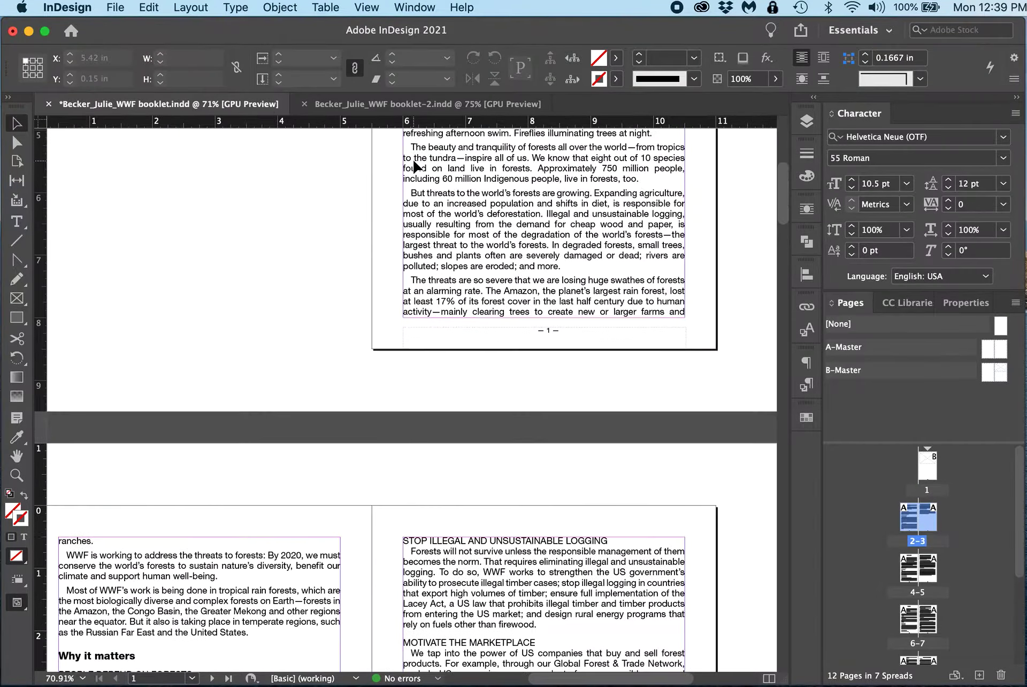
scroll(415, 166, "down", 9)
scroll(415, 165, "up", 4)
scroll(420, 229, "down", 3)
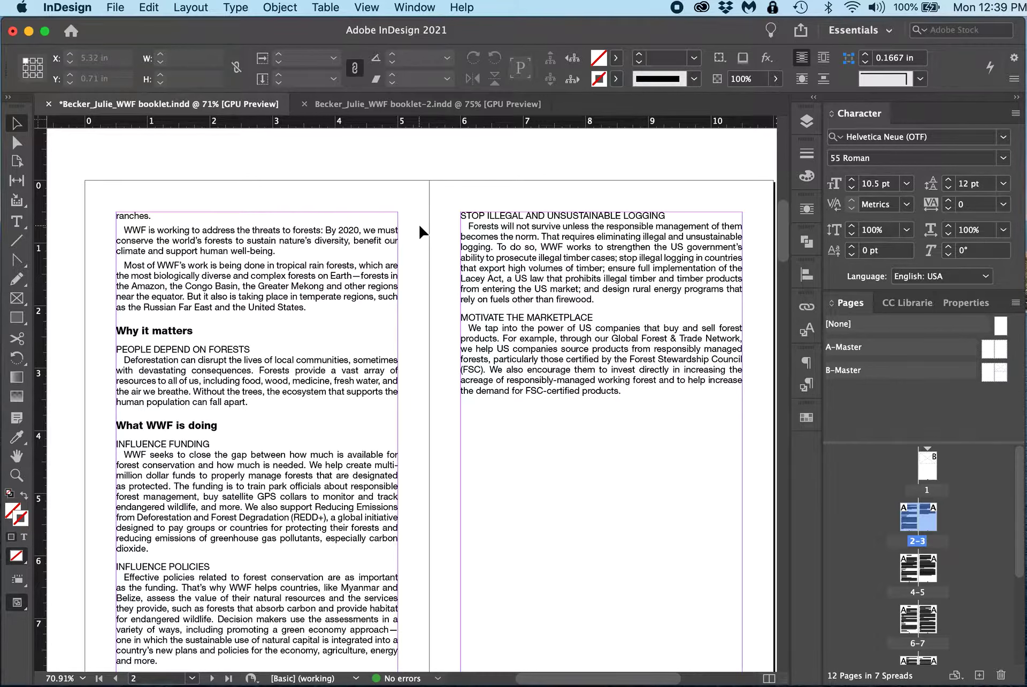
Step: Create a 1.75 in by 1.75 in rectangle frame on page 2
left_click(17, 298)
left_click(278, 175)
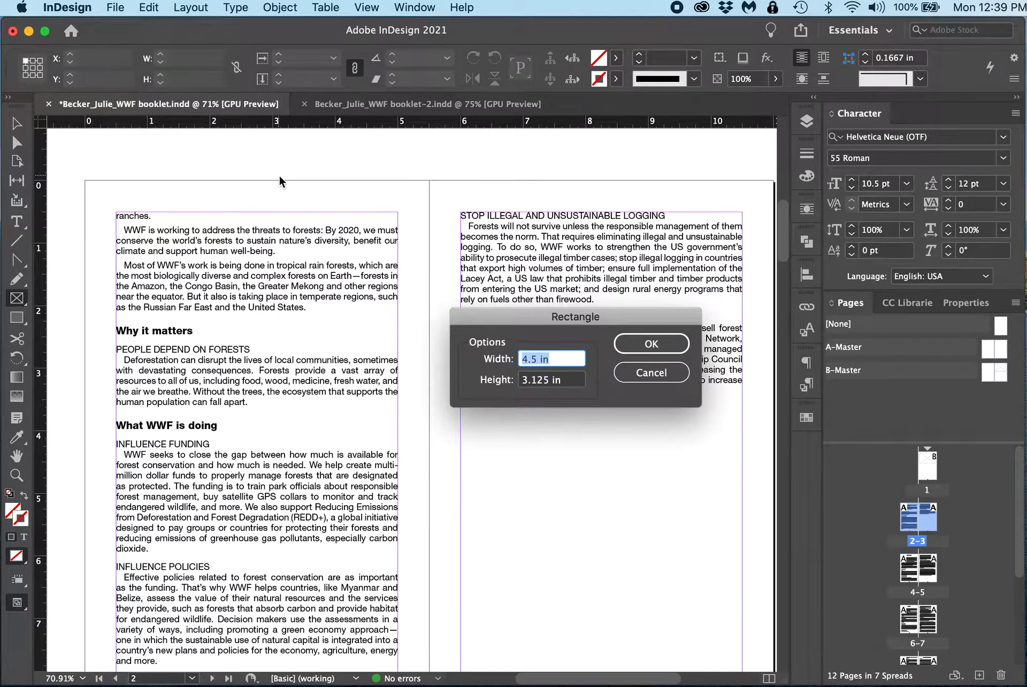
type("1.75")
key("Tab")
type("1.")
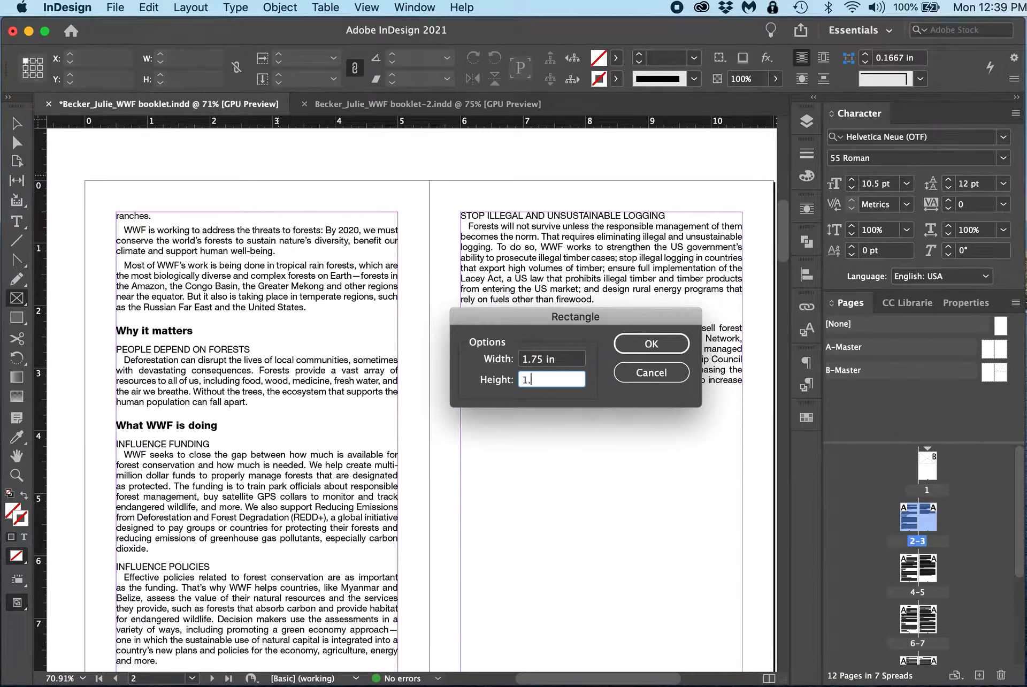
key("Return")
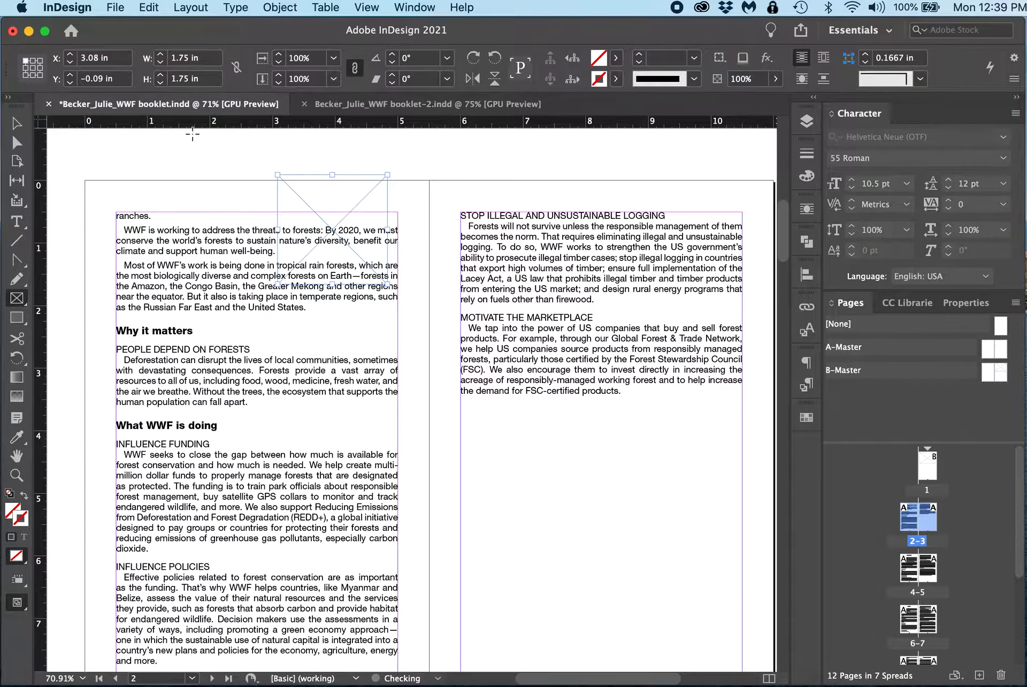
Step: Move the frame into page 2's column beside the 'People depend on forests' paragraph and wrap text around its bounding box
key("v")
left_click_drag(339, 202, 352, 368)
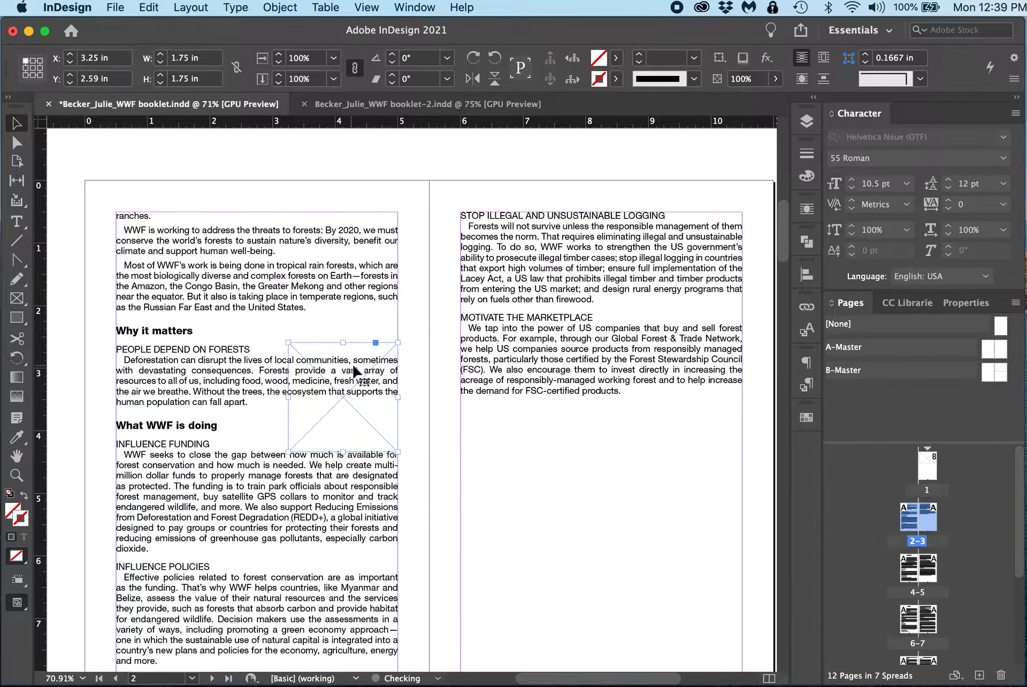
left_click(822, 61)
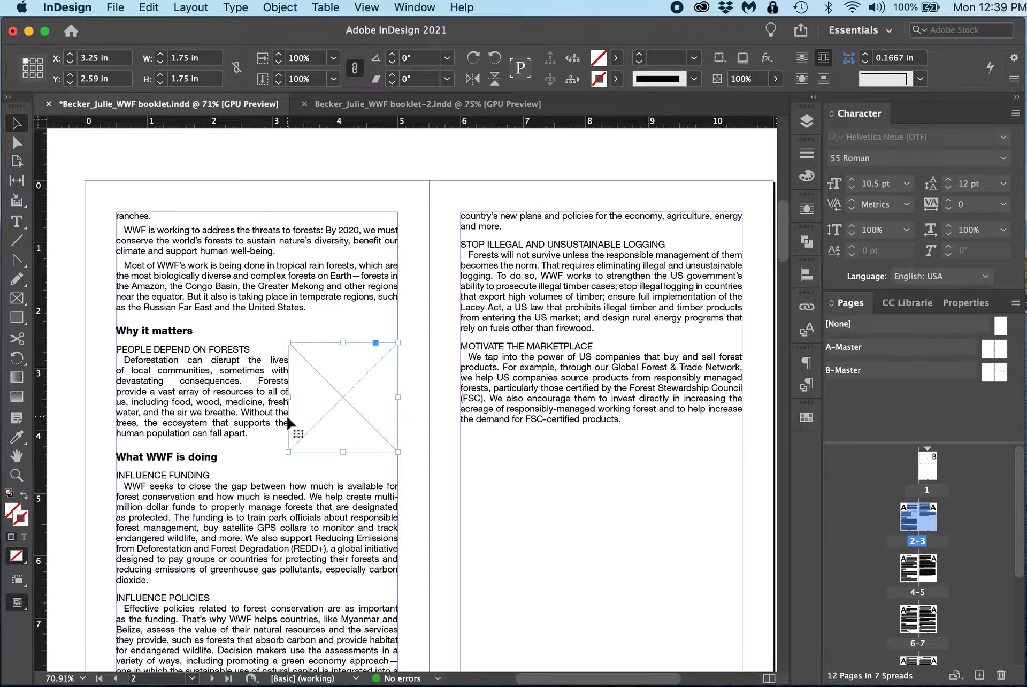
Step: Unlink the text wrap offsets and set the frame's left wrap offset to 0.1875 in
left_click(805, 211)
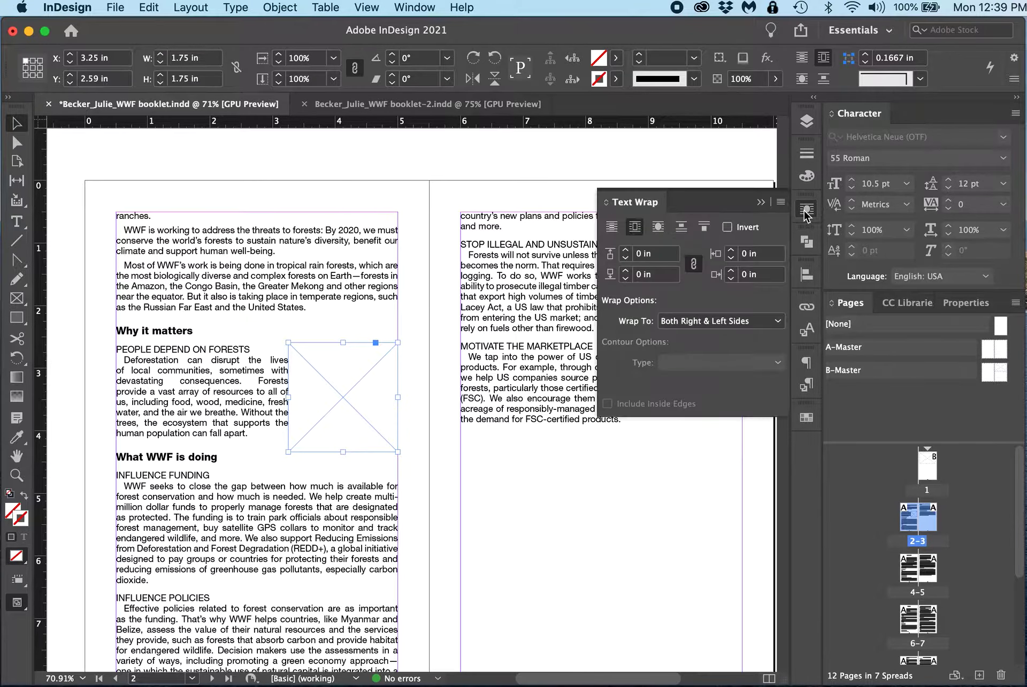
left_click(693, 264)
left_click(730, 251)
left_click(730, 252)
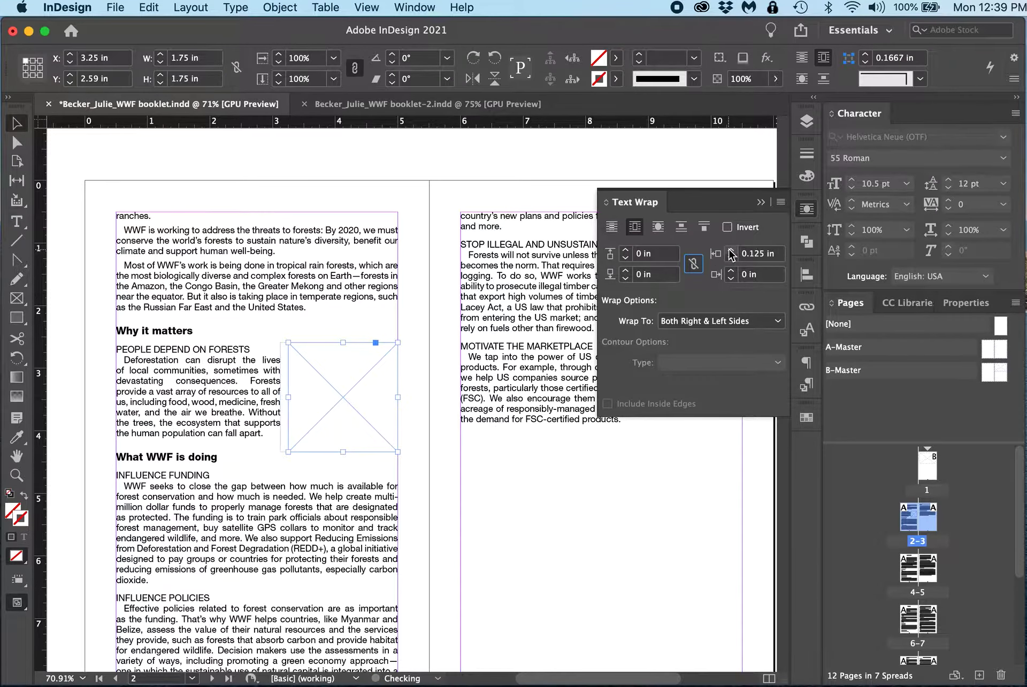
left_click(730, 251)
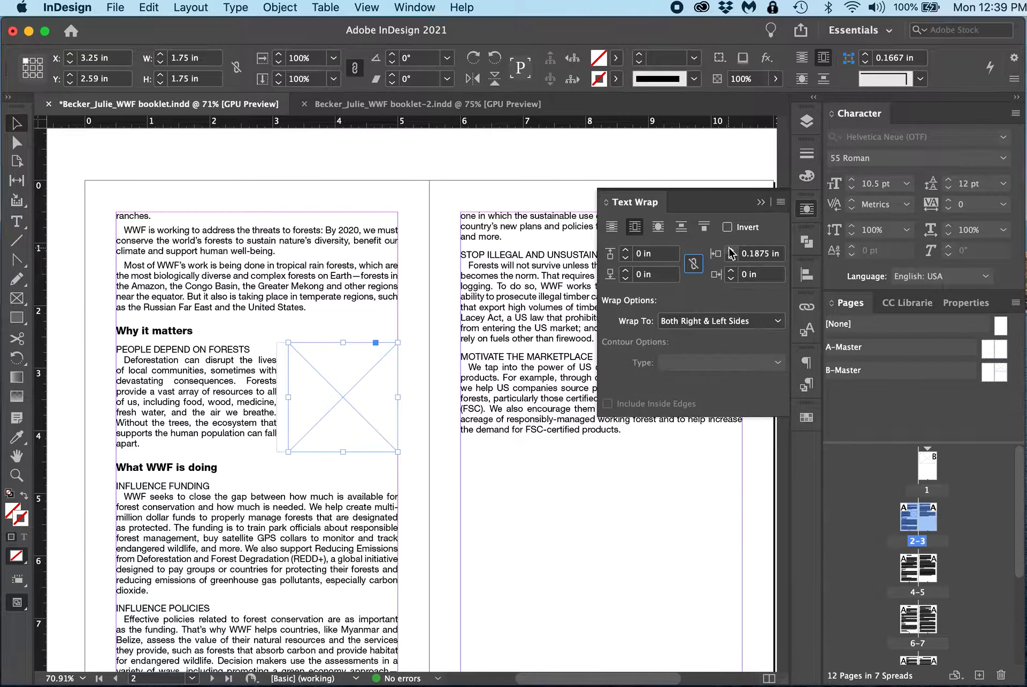
left_click(761, 202)
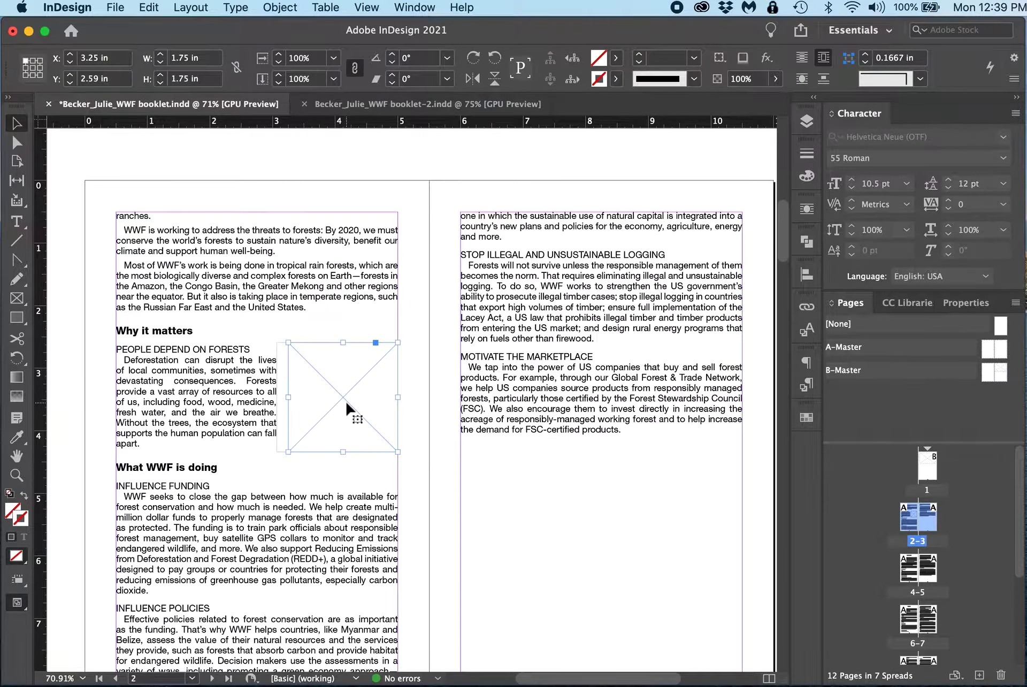
Step: Duplicate the frame beside the Influence Funding text, nudge the original down slightly and anchor it into the Deforestation paragraph
left_click_drag(346, 409, 356, 544)
mouse_move(340, 382)
left_mouse_down()
mouse_move(297, 393)
mouse_move(351, 389)
mouse_move(342, 387)
left_mouse_up()
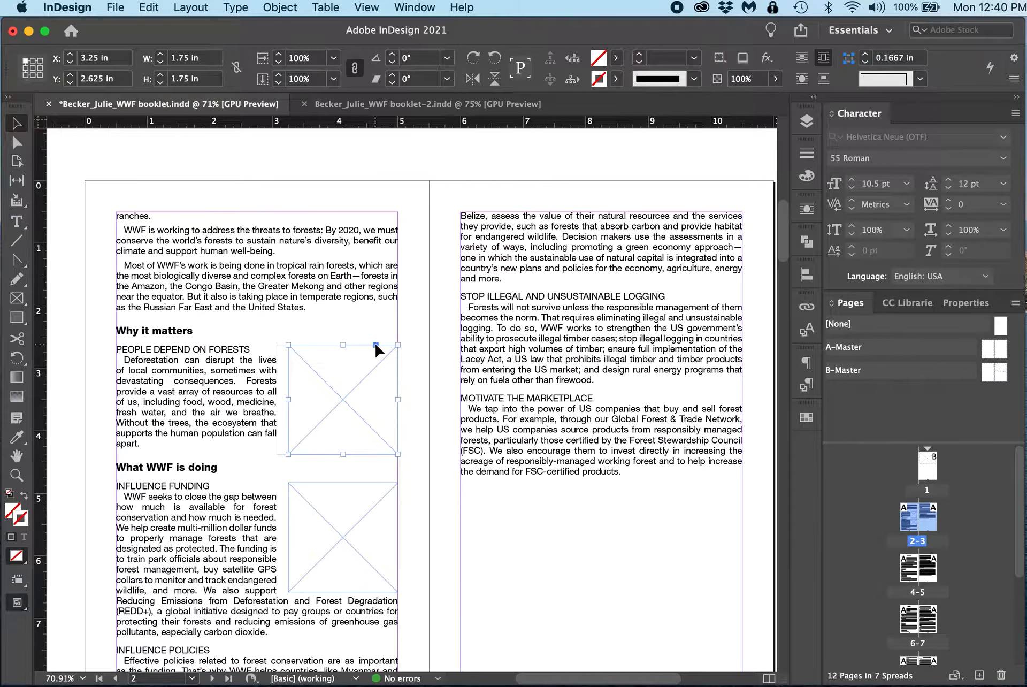
left_click_drag(376, 346, 258, 357)
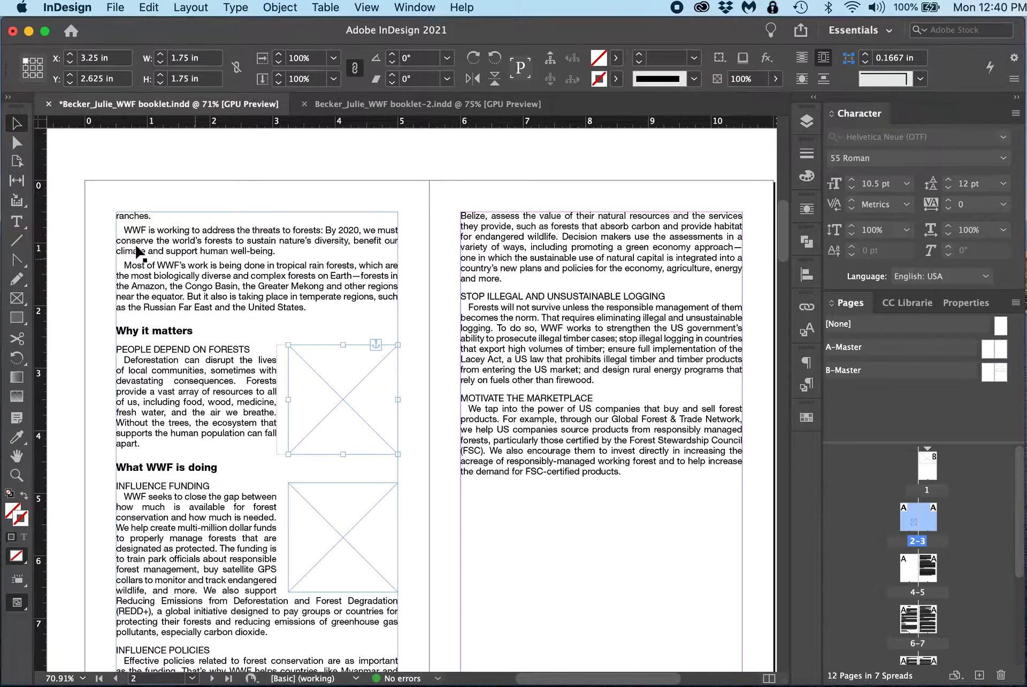
Step: Insert four blank paragraphs after 'support human well-being.' to test the anchored frame, then delete them
left_click(17, 221)
left_click(294, 249)
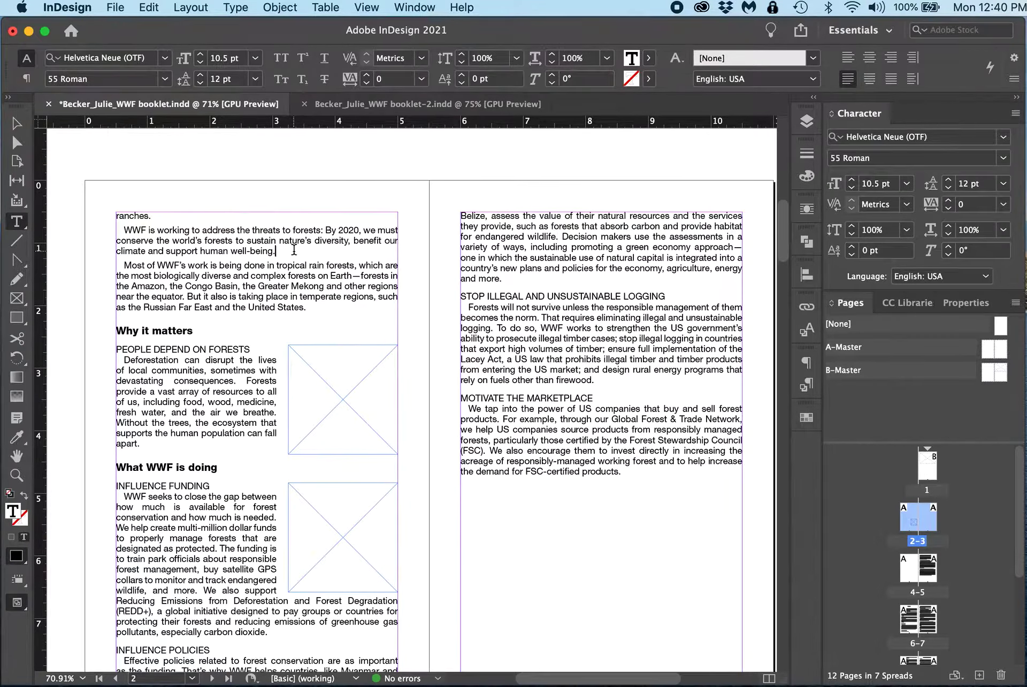
key("Return")
key("Return")
key("Return")
key("Return")
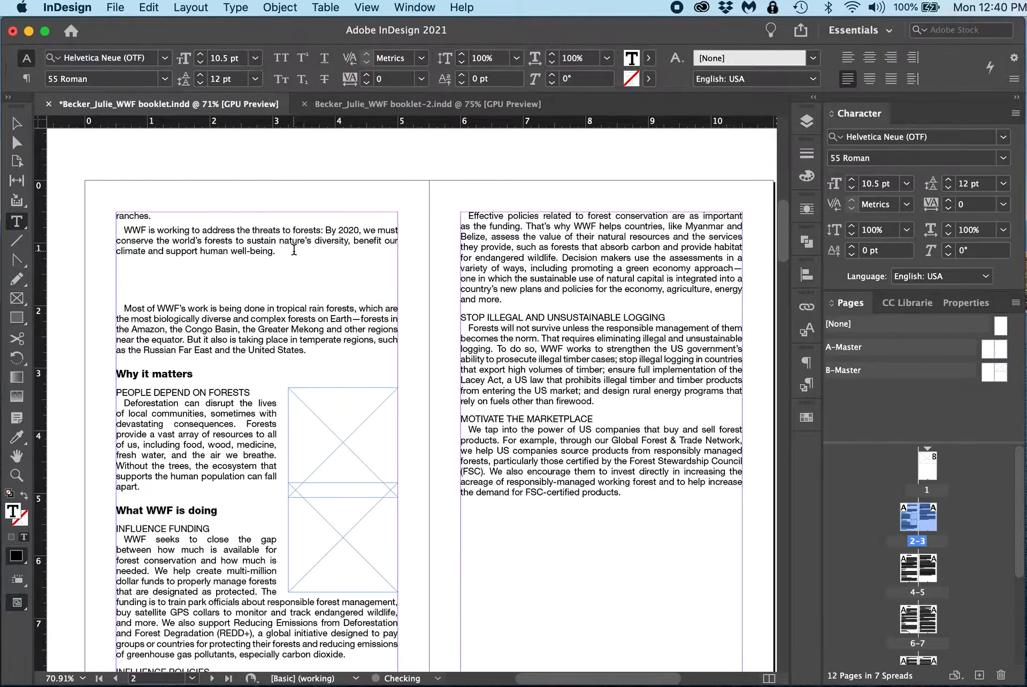
key("Return")
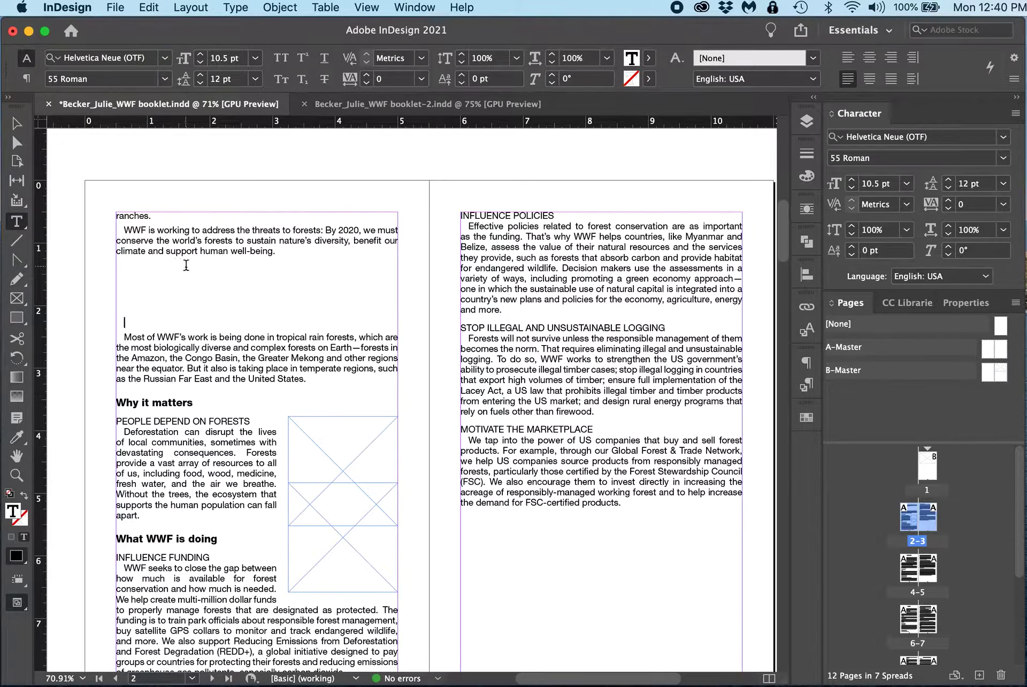
left_click_drag(186, 266, 181, 317)
key("BackSpace")
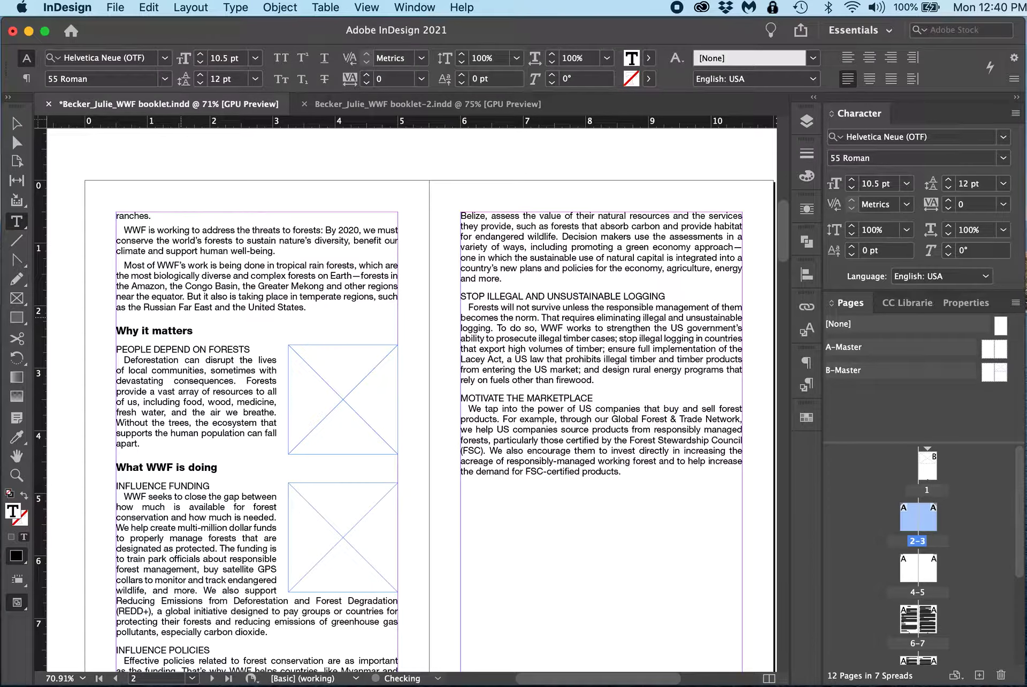
Step: Anchor the second frame into the Influence Funding paragraph text
left_click(18, 123)
left_click(364, 519)
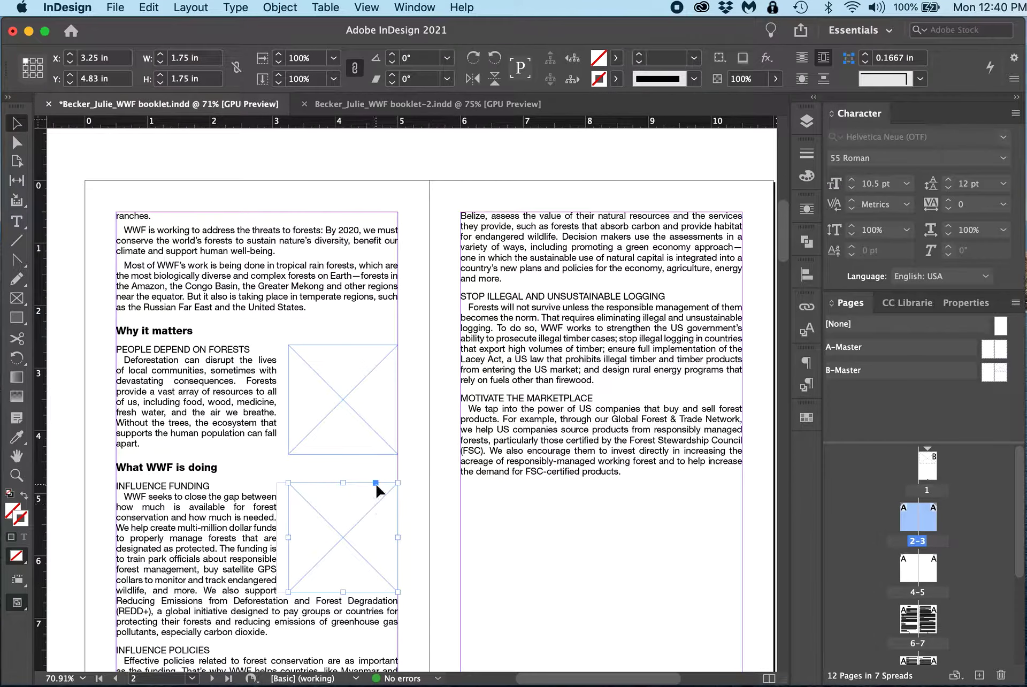
left_click_drag(376, 483, 216, 489)
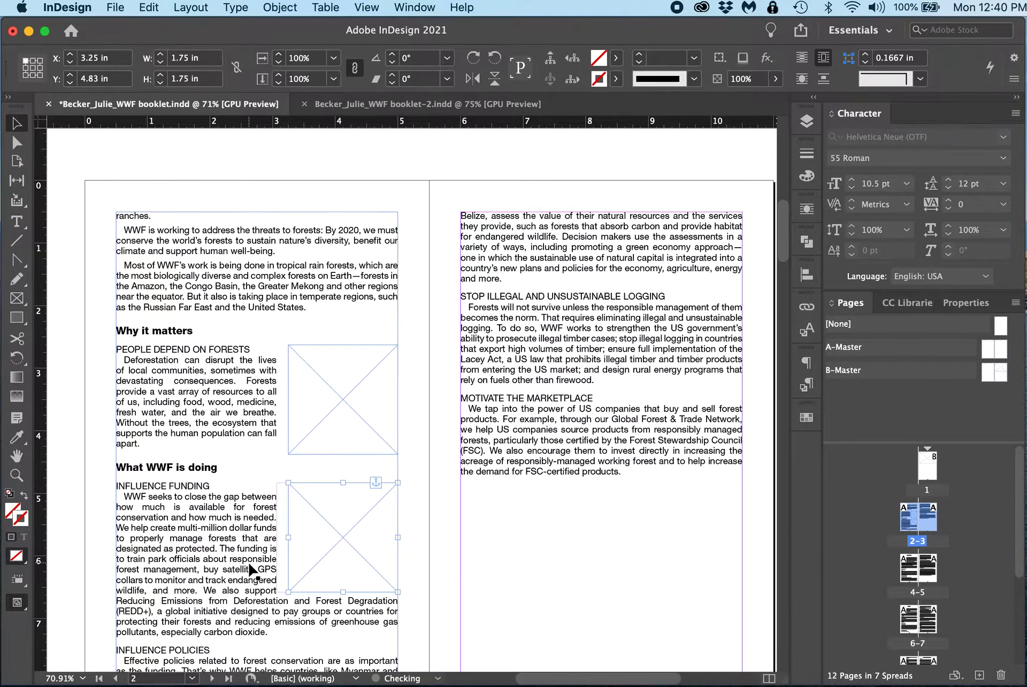
right_click(375, 485)
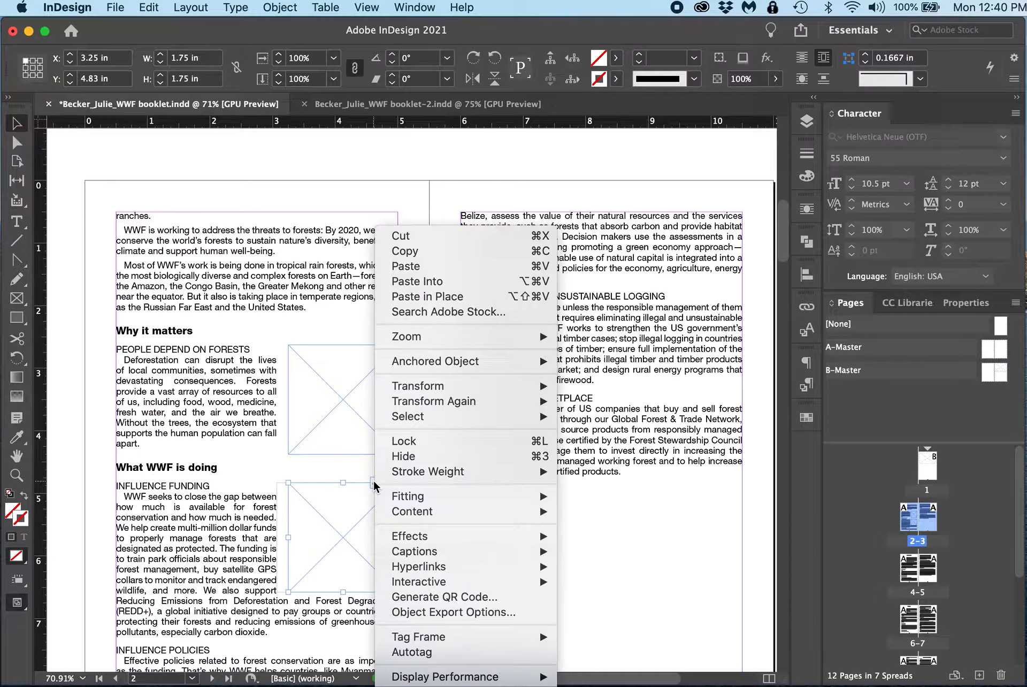
mouse_move(441, 364)
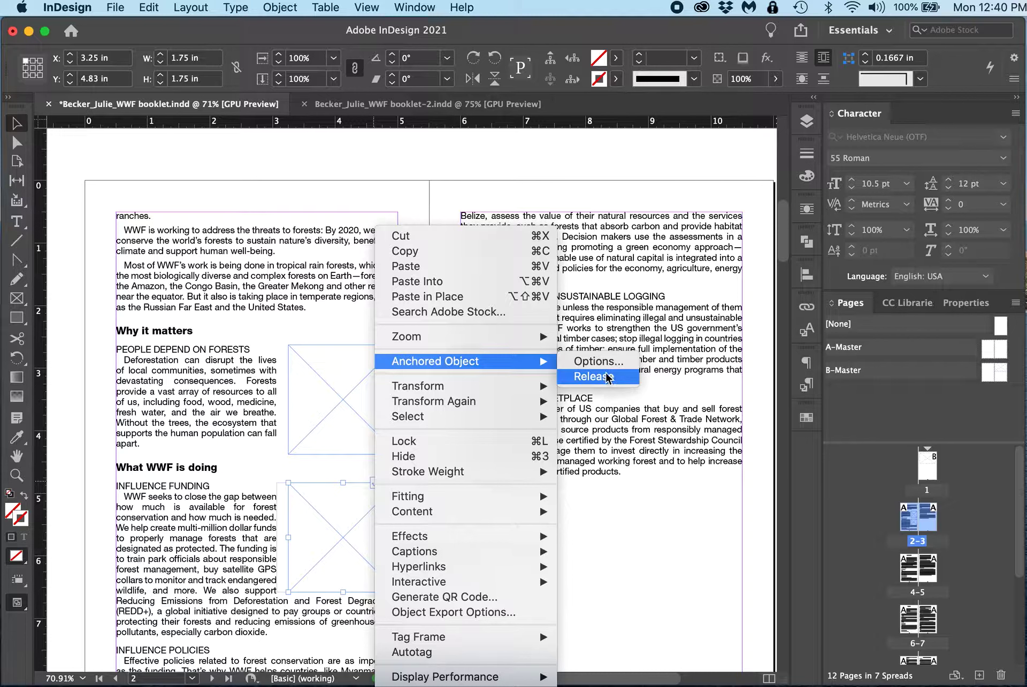
left_click(437, 195)
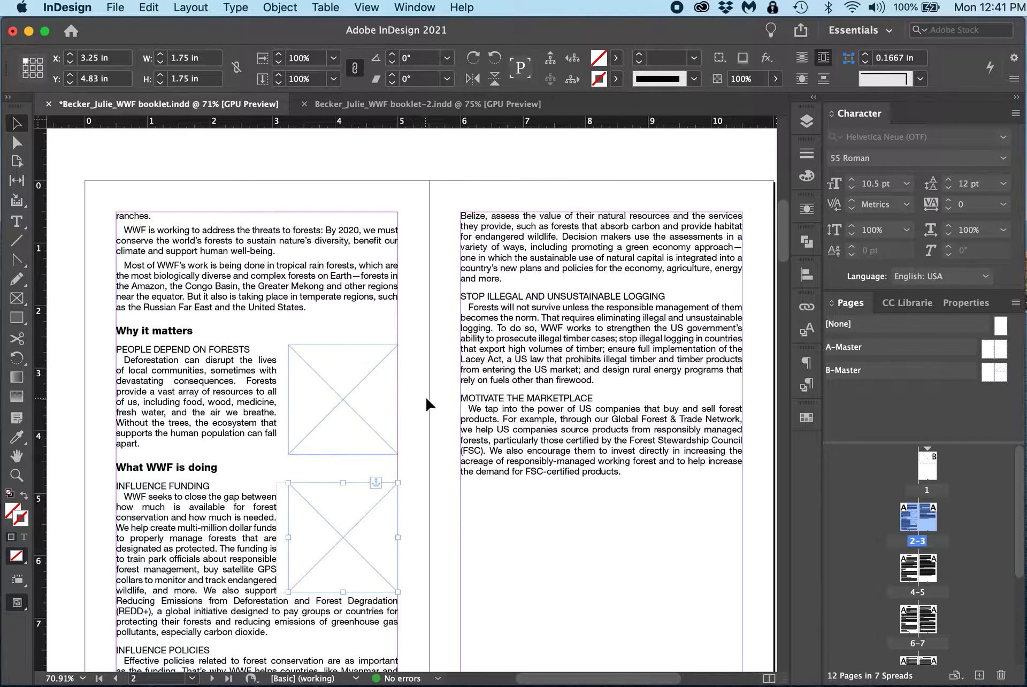
left_click(432, 410)
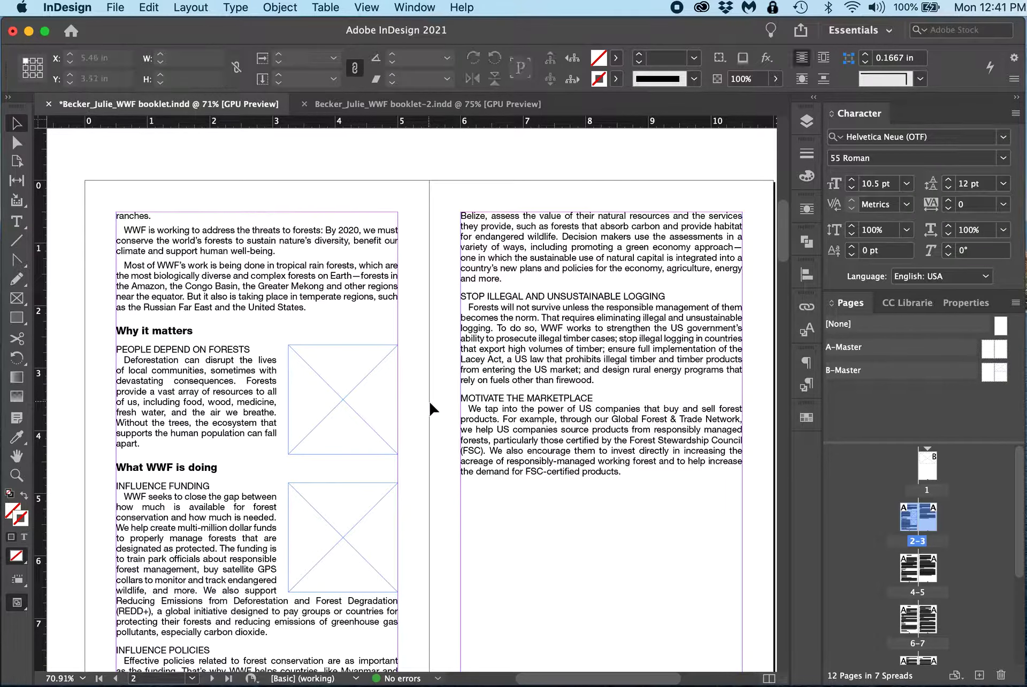
Step: Draw a rectangle frame about 4.5 in wide across page 3's column at Motivate the Marketplace and set its height to 3 in
left_click(17, 298)
left_click_drag(461, 392, 742, 578)
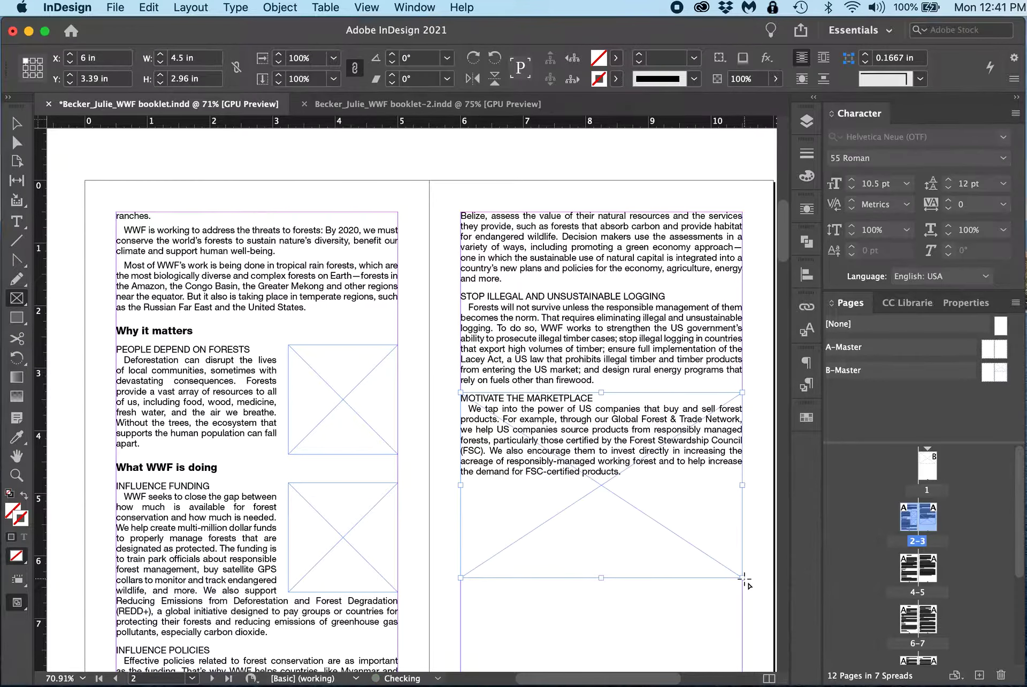
triple_click(219, 79)
type("3")
key("Return")
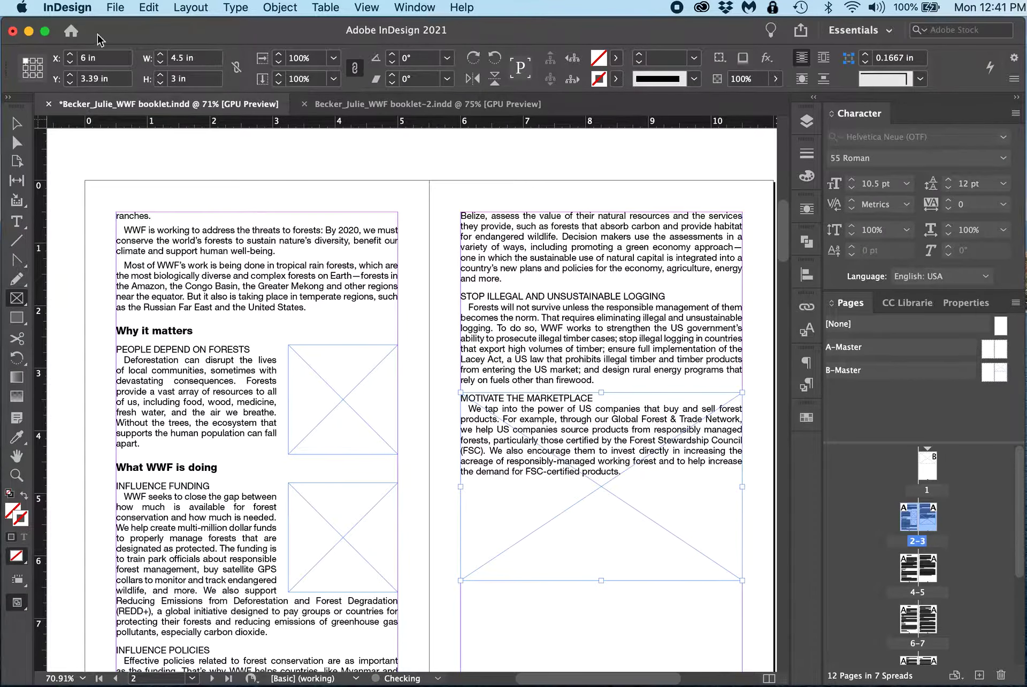
Step: Anchor the new page 3 frame into the Motivate the Marketplace text
left_click(16, 123)
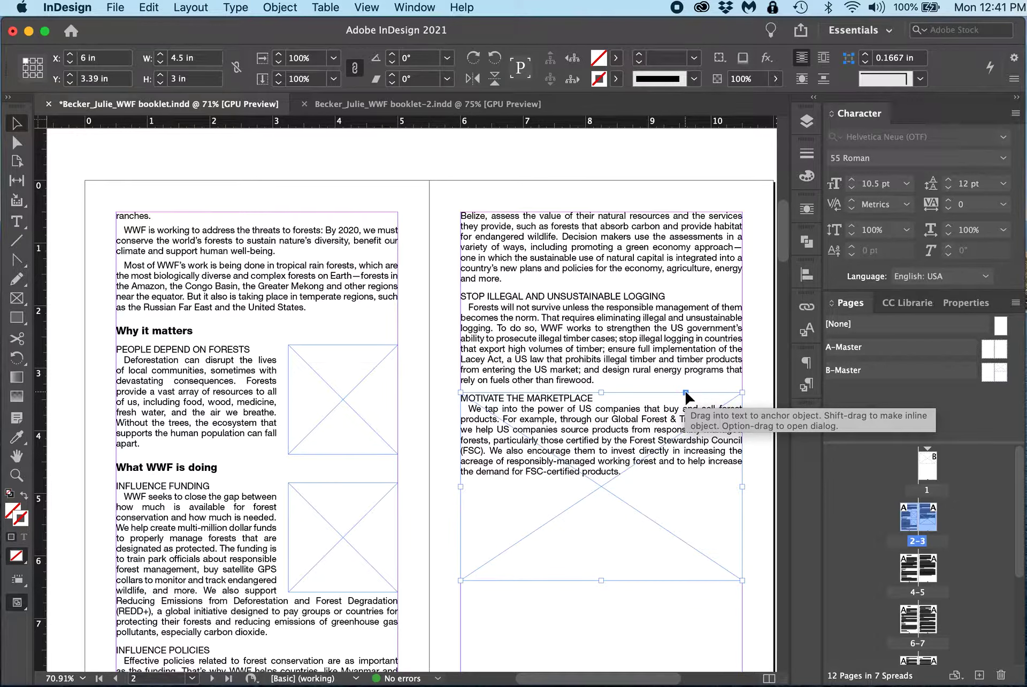
left_click_drag(686, 398, 623, 431)
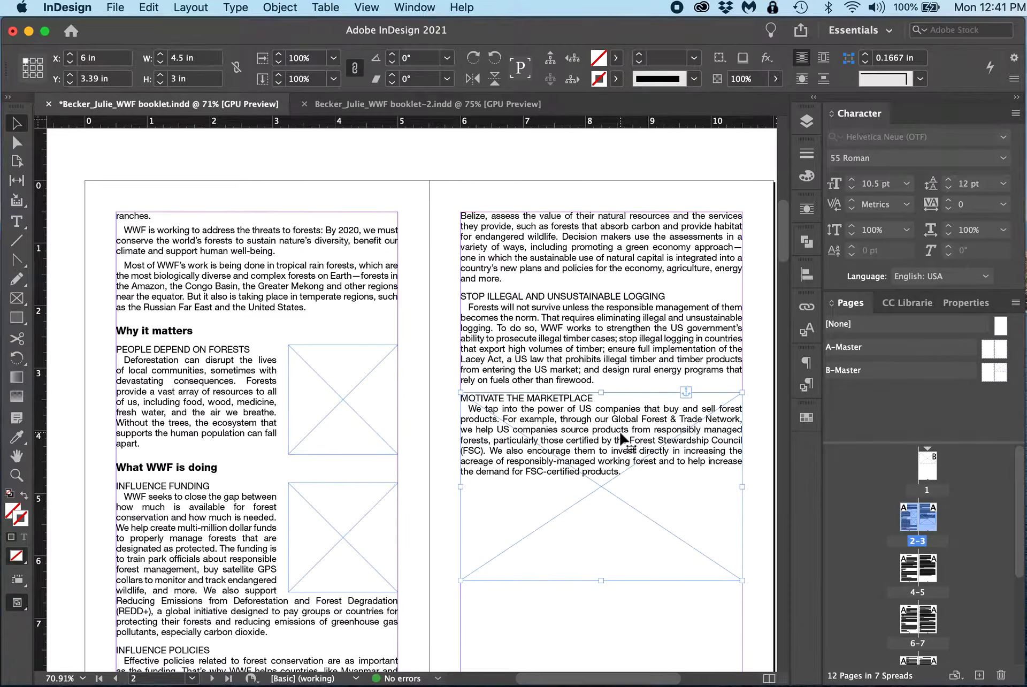
Step: Apply jump-object text wrap to the frame anchored at Motivate the Marketplace on page 3
left_click(823, 57)
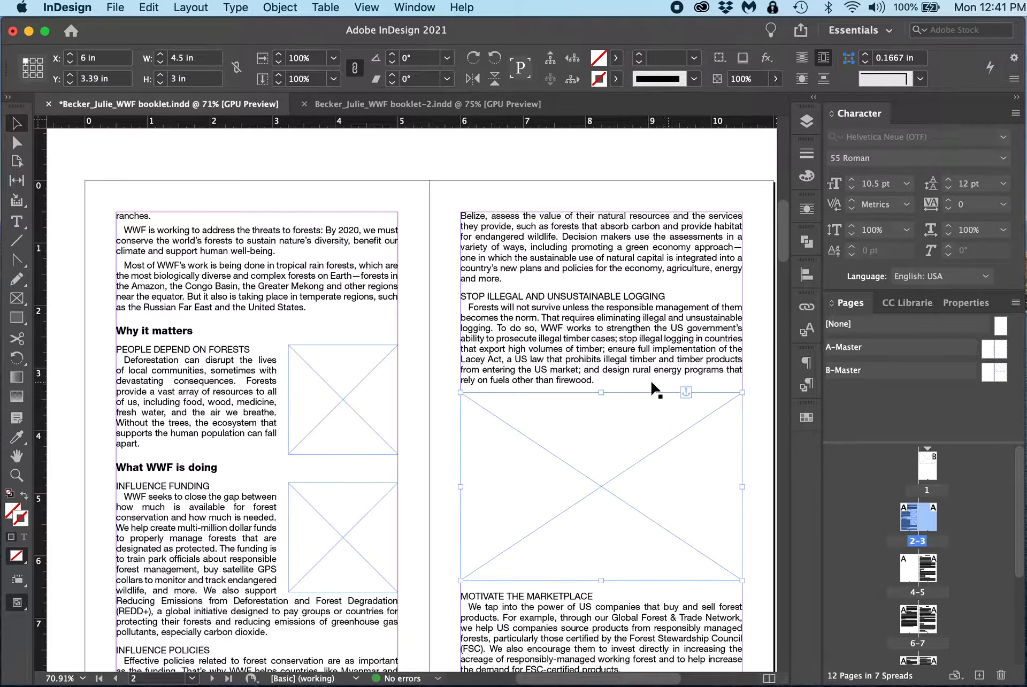
scroll(605, 388, "down", 5)
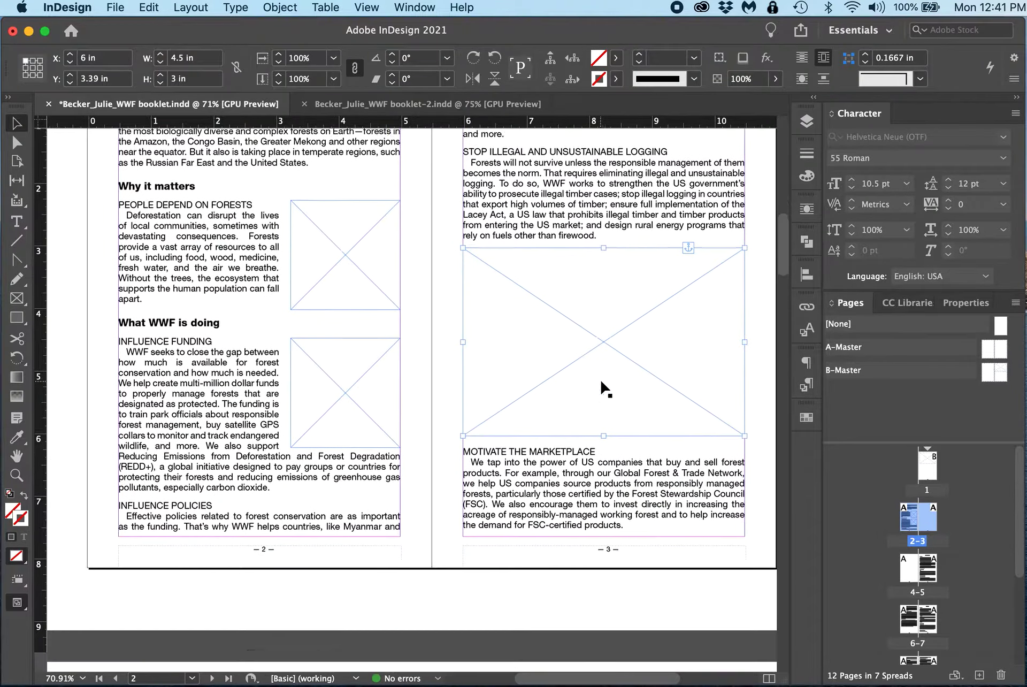
scroll(605, 388, "up", 5)
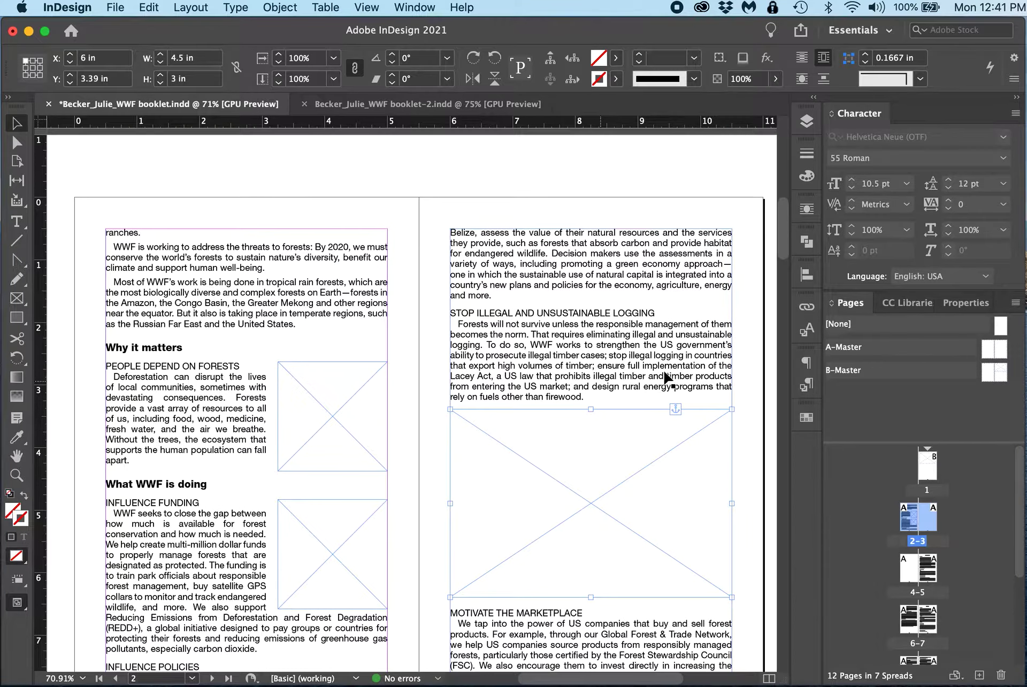
left_click(754, 354)
scroll(541, 482, "up", 12)
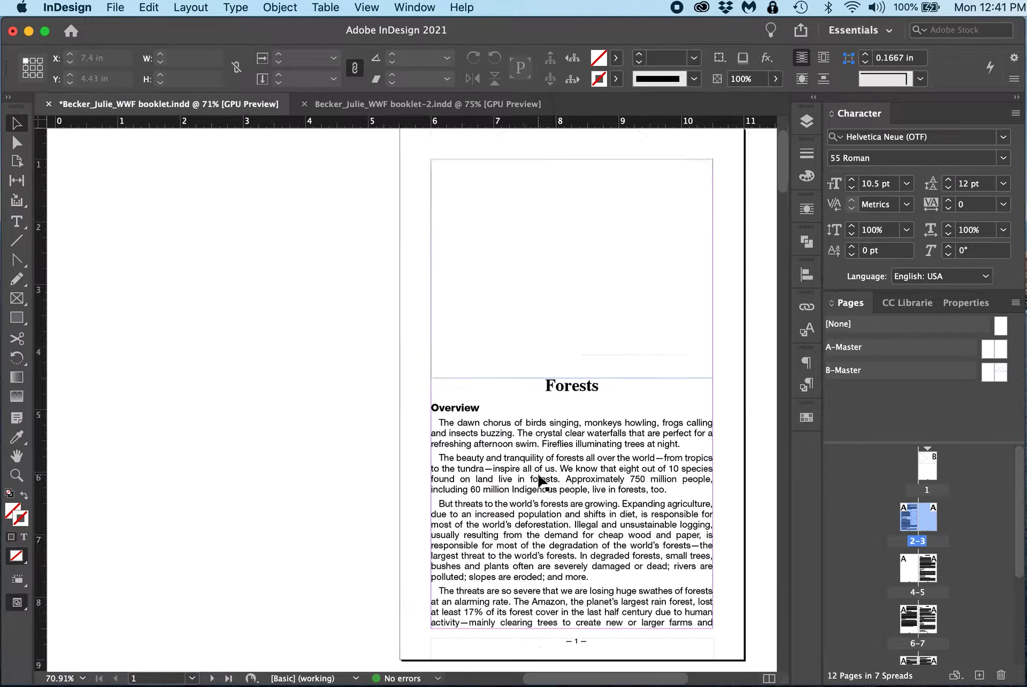
scroll(541, 480, "down", 12)
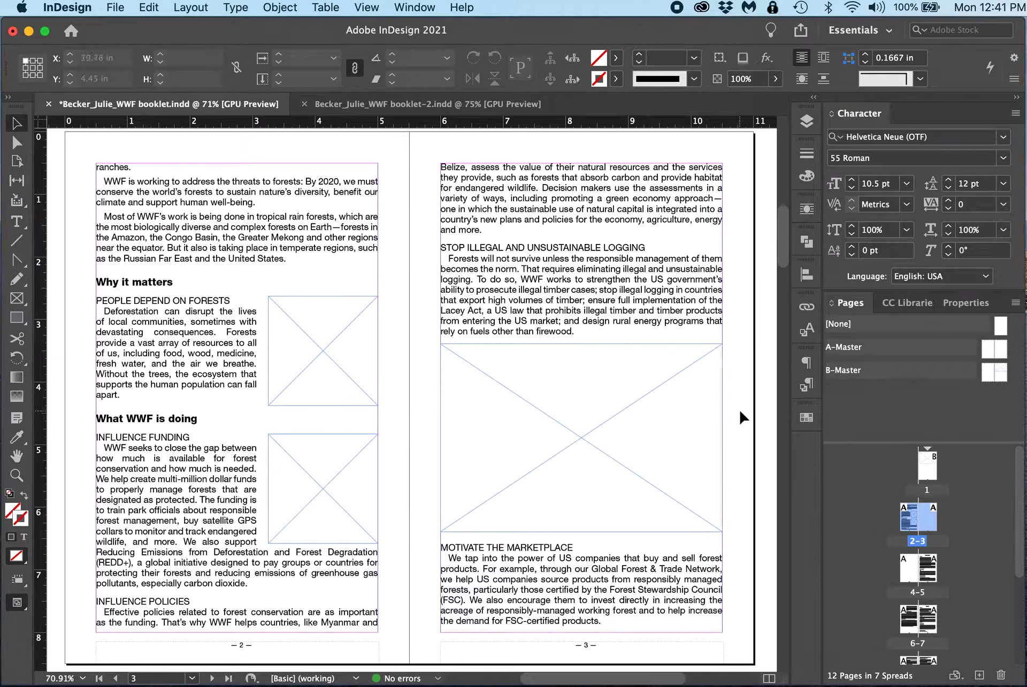
Step: Place panda.jpg into the image frame at the top of page 1
left_click(646, 458)
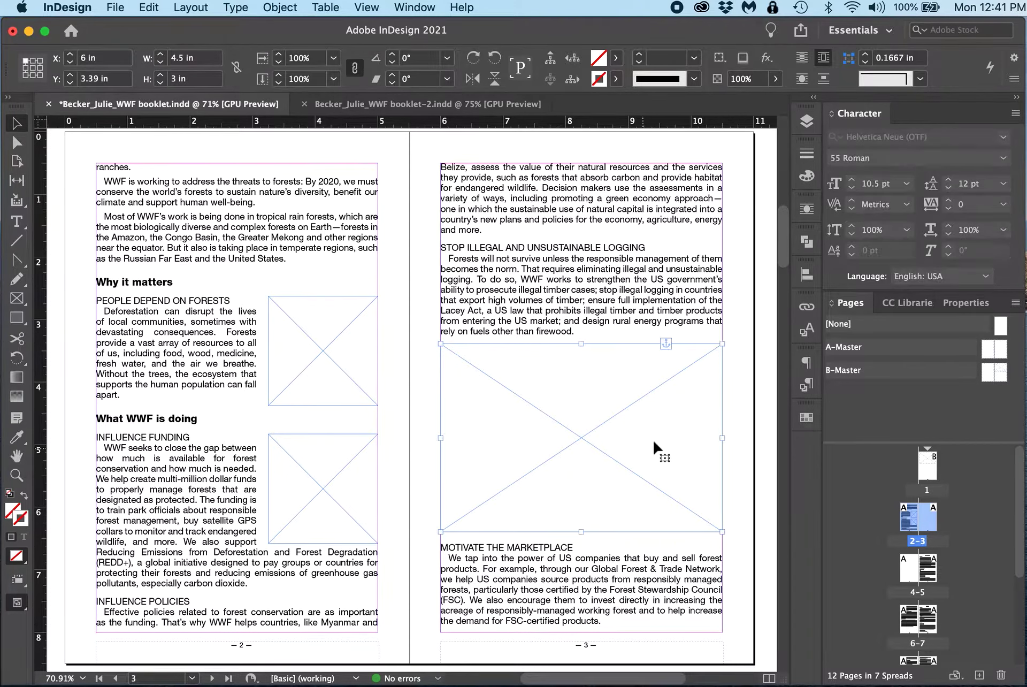
left_click(342, 392)
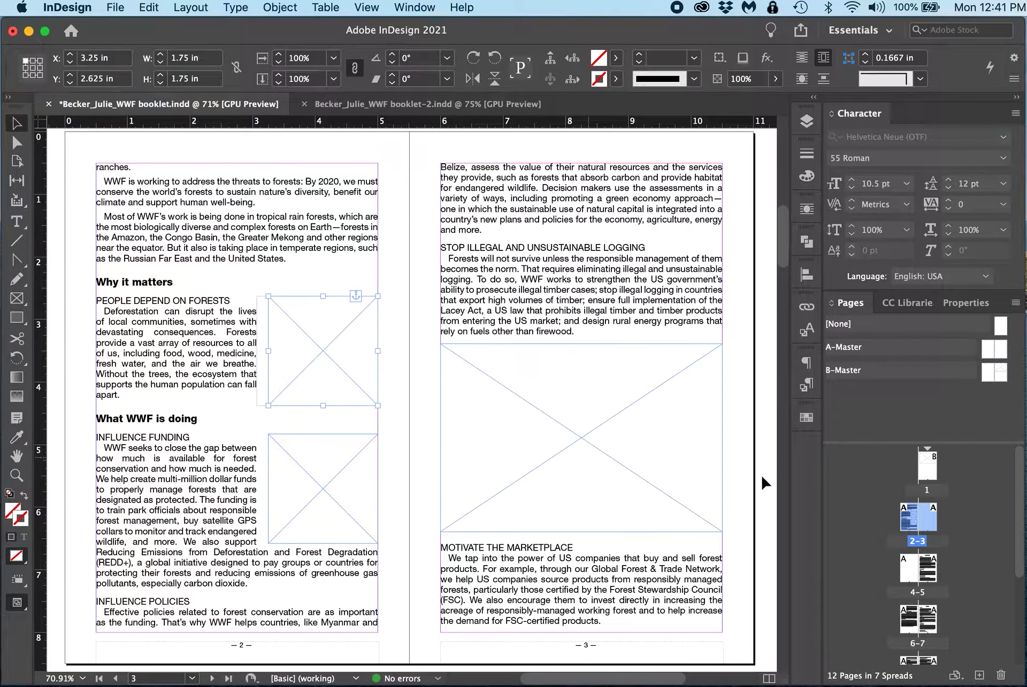
scroll(591, 409, "up", 10)
scroll(589, 403, "up", 5)
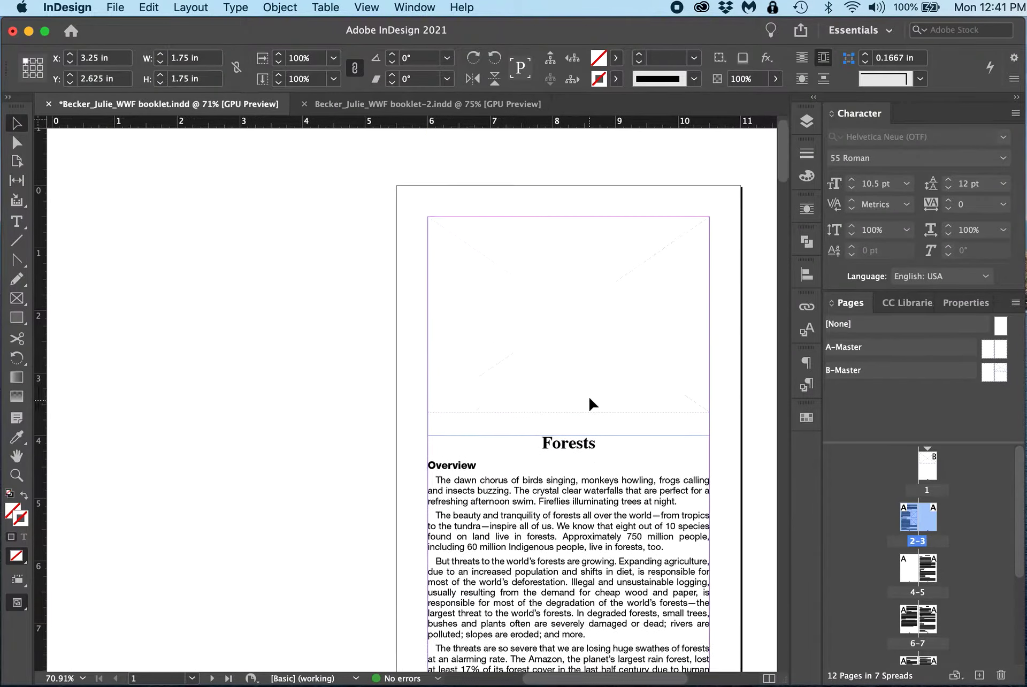
left_click(615, 349)
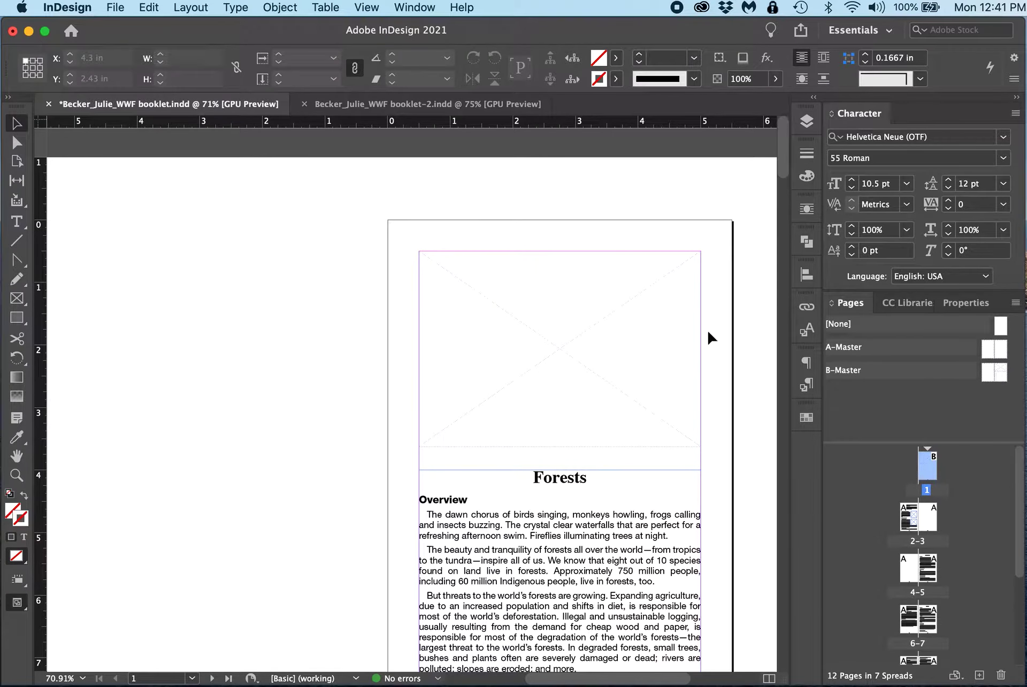
scroll(591, 346, "right", 5)
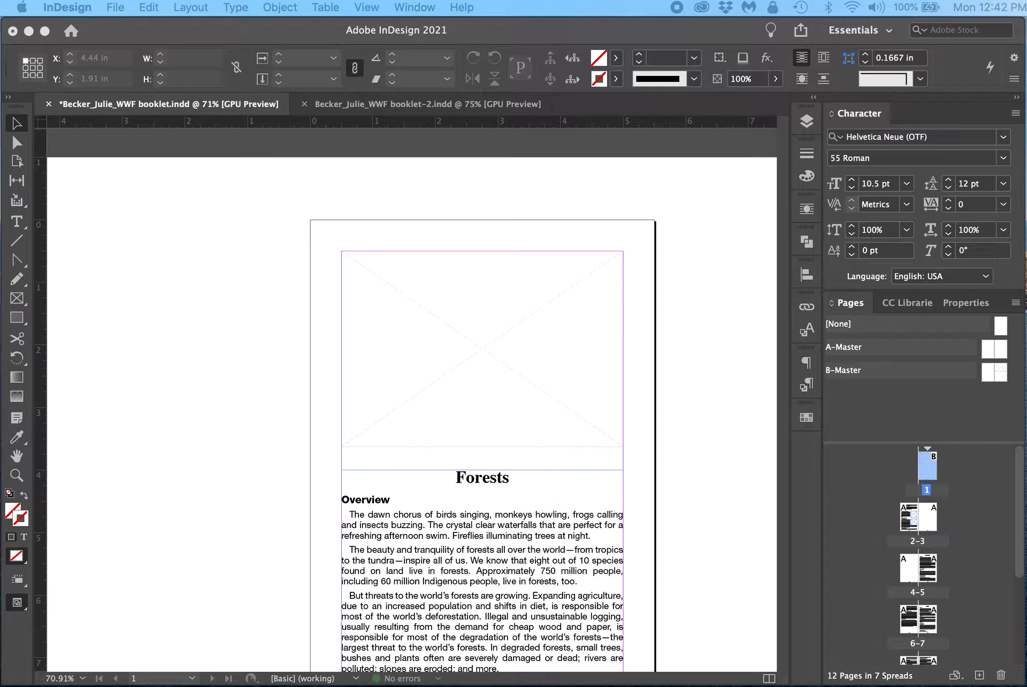
left_click_drag(807, 179, 458, 329)
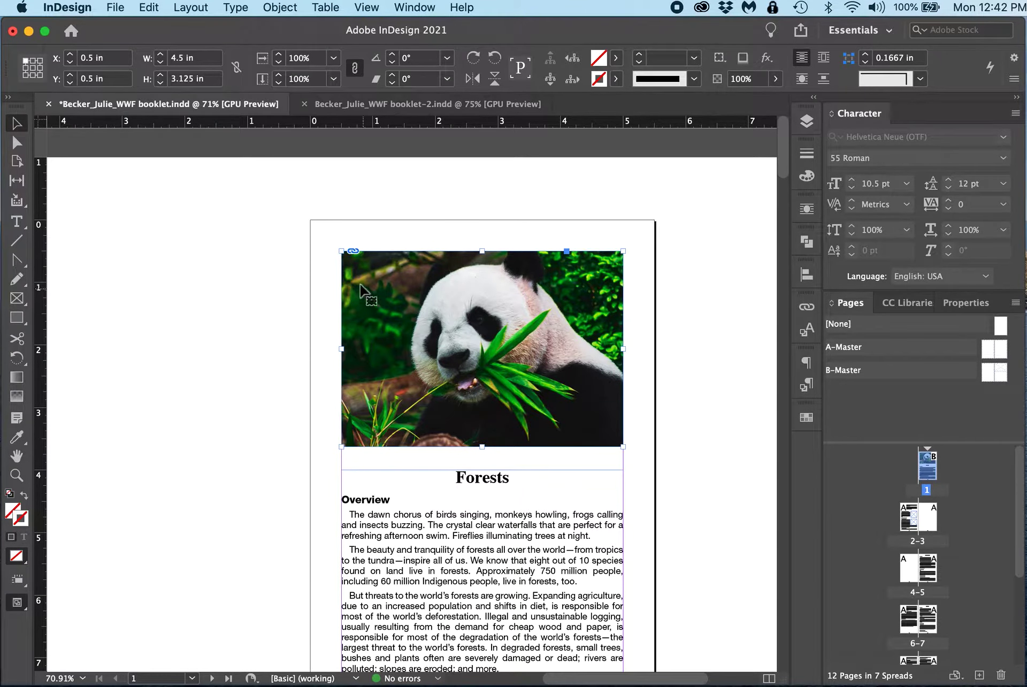
left_click(678, 370)
scroll(678, 370, "down", 13)
scroll(678, 370, "left", 2)
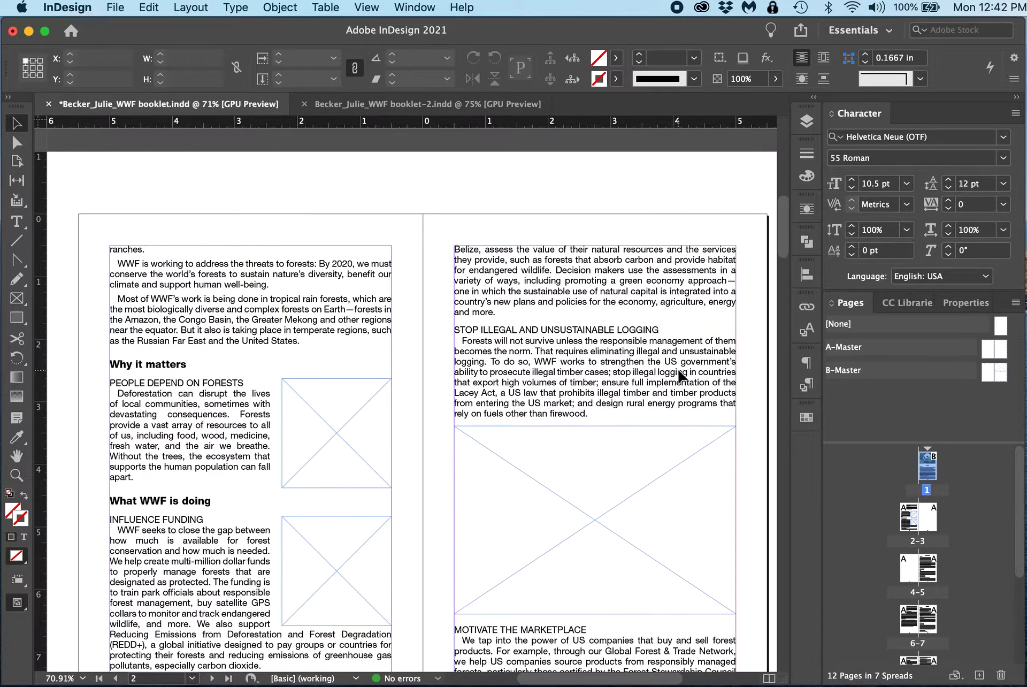
scroll(678, 374, "down", 3)
Step: Place WWF Forest.jpg into the frame beside People Depend on Forests on page 2
left_click(348, 347)
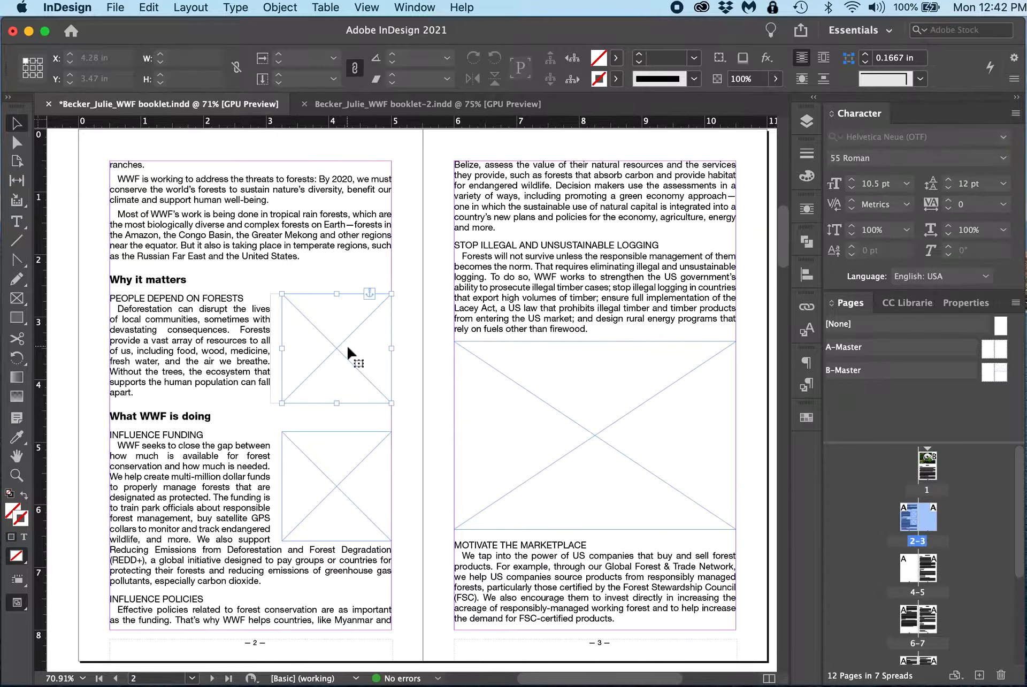
left_click(148, 7)
mouse_move(114, 5)
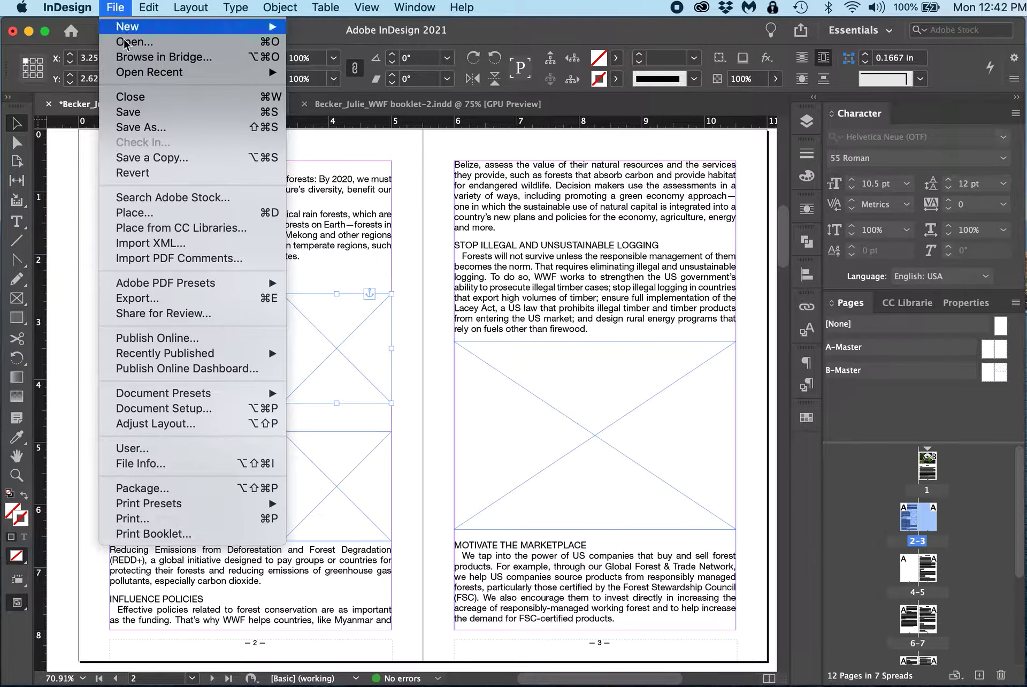
left_click(134, 216)
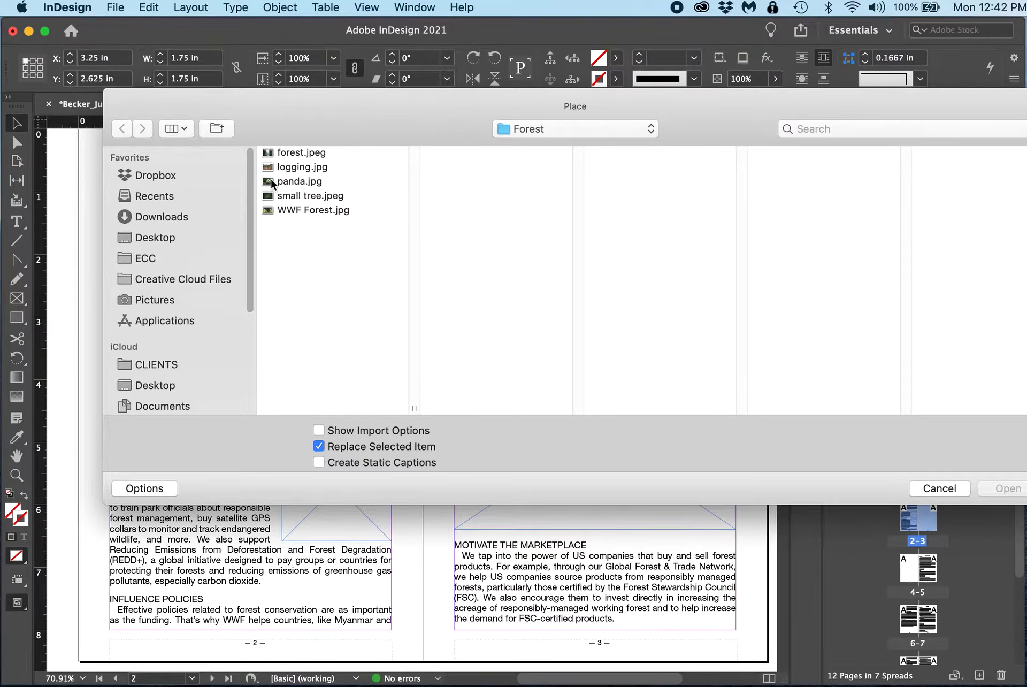
left_click(299, 181)
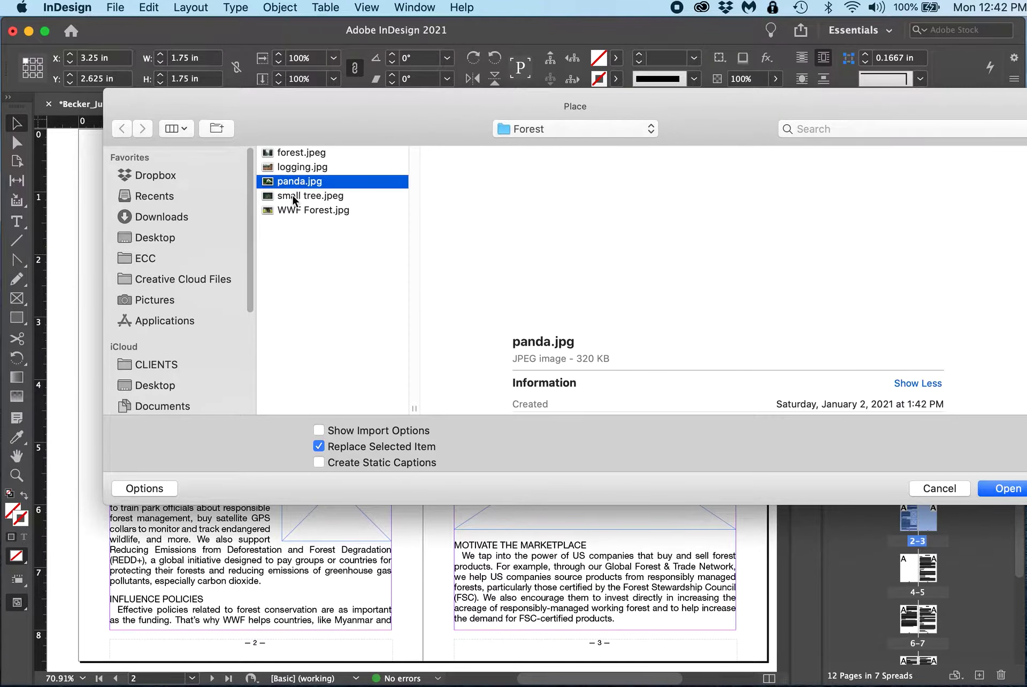
left_click(295, 196)
left_click(289, 154)
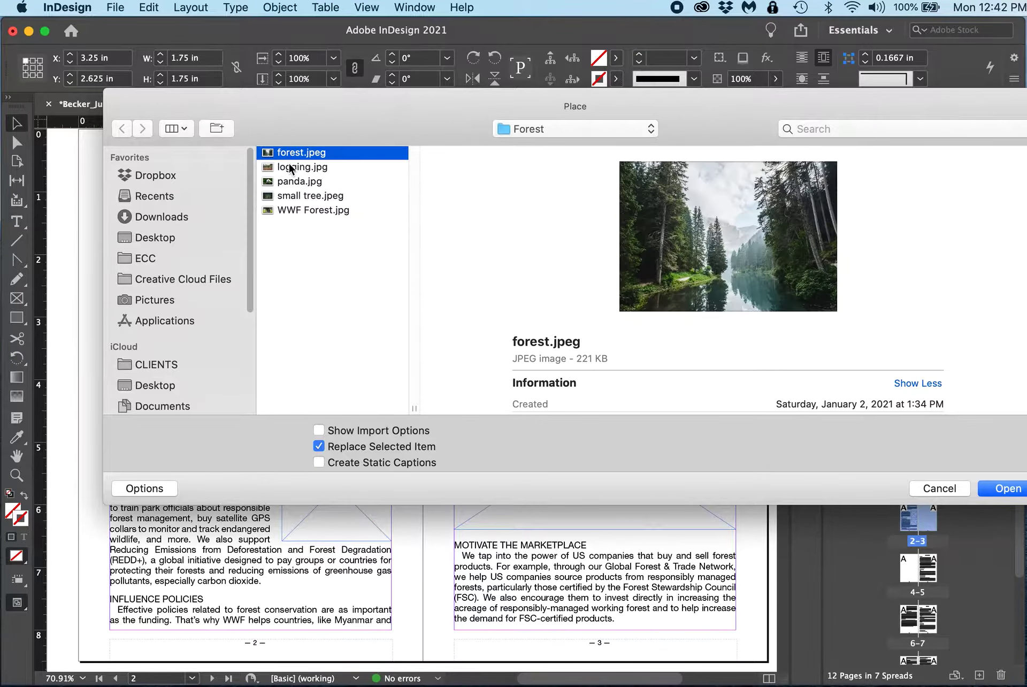
left_click(290, 169)
left_click(289, 184)
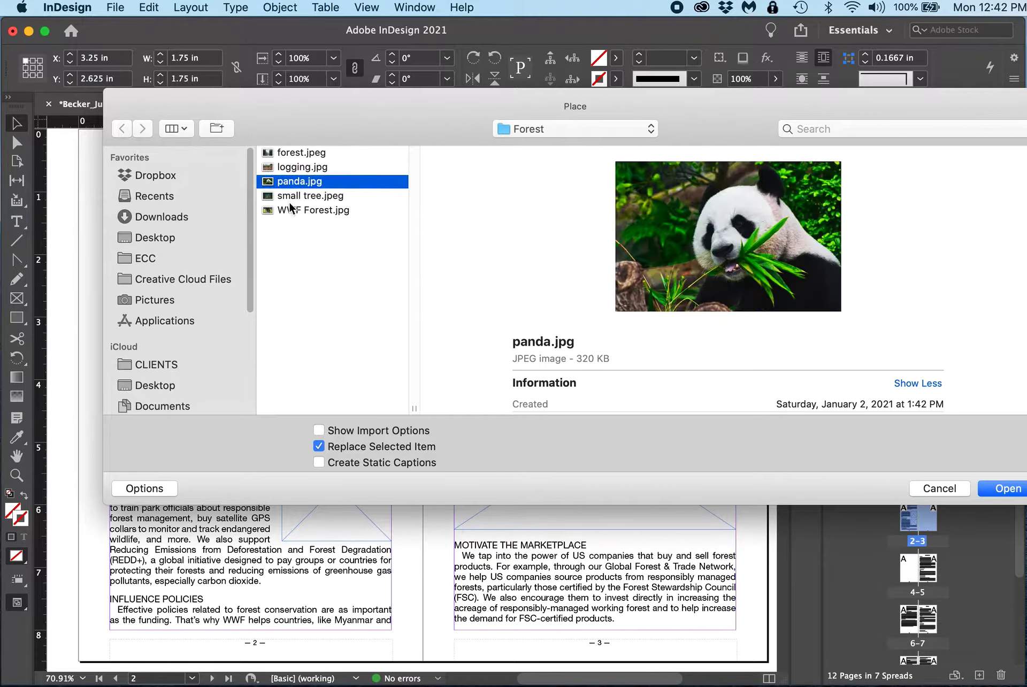
left_click(291, 212)
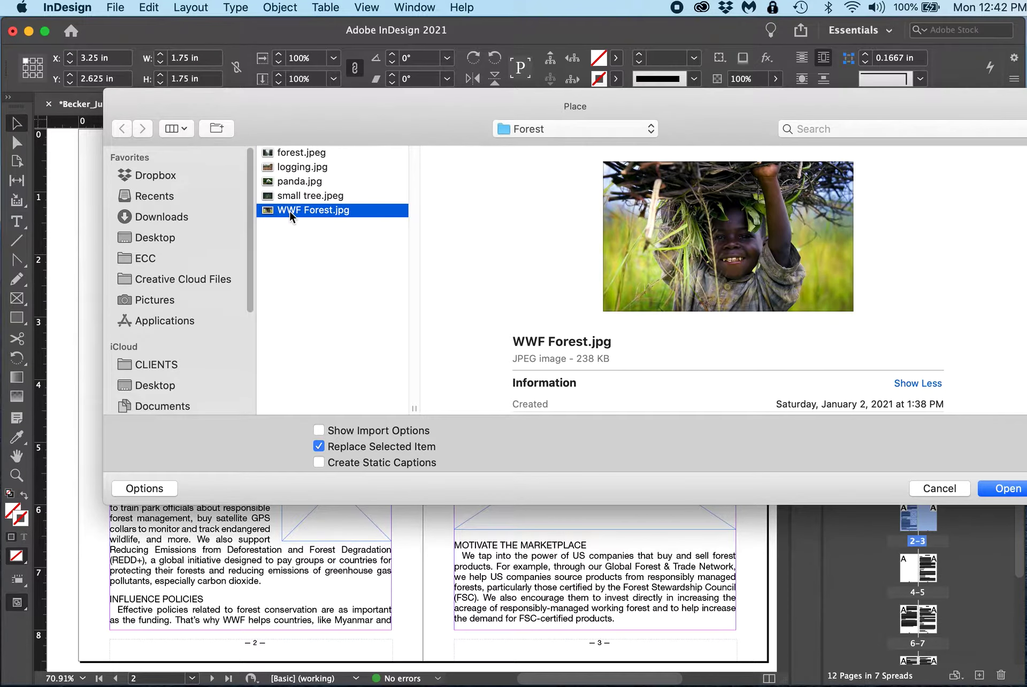
double_click(290, 211)
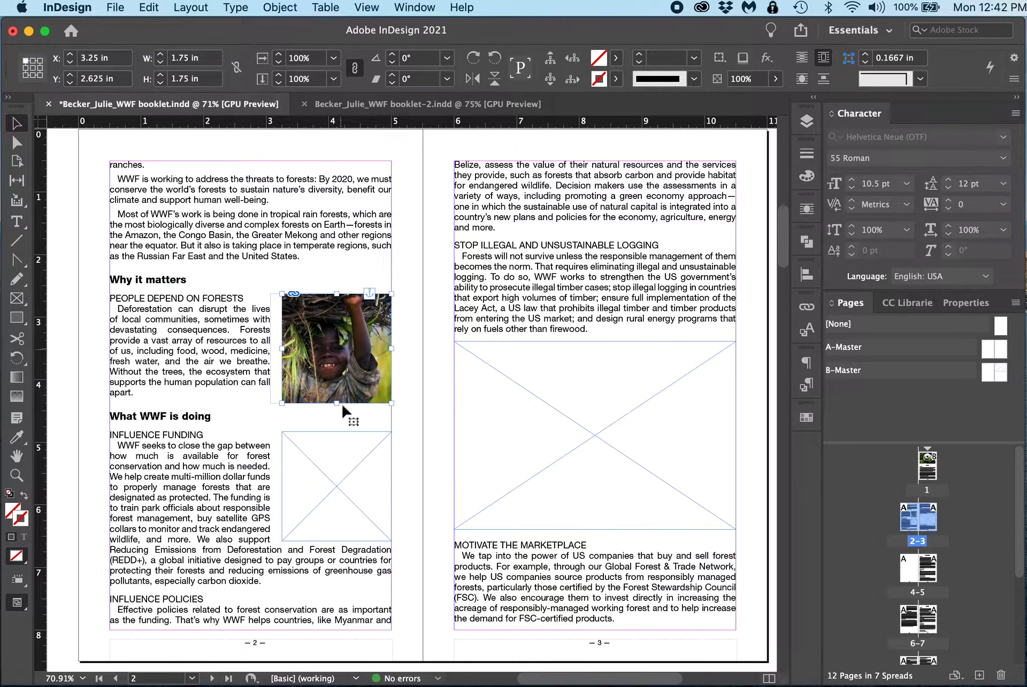
Step: Place small tree.jpeg into the frame beside Influence Funding on page 2
left_click(345, 525)
key("super+d")
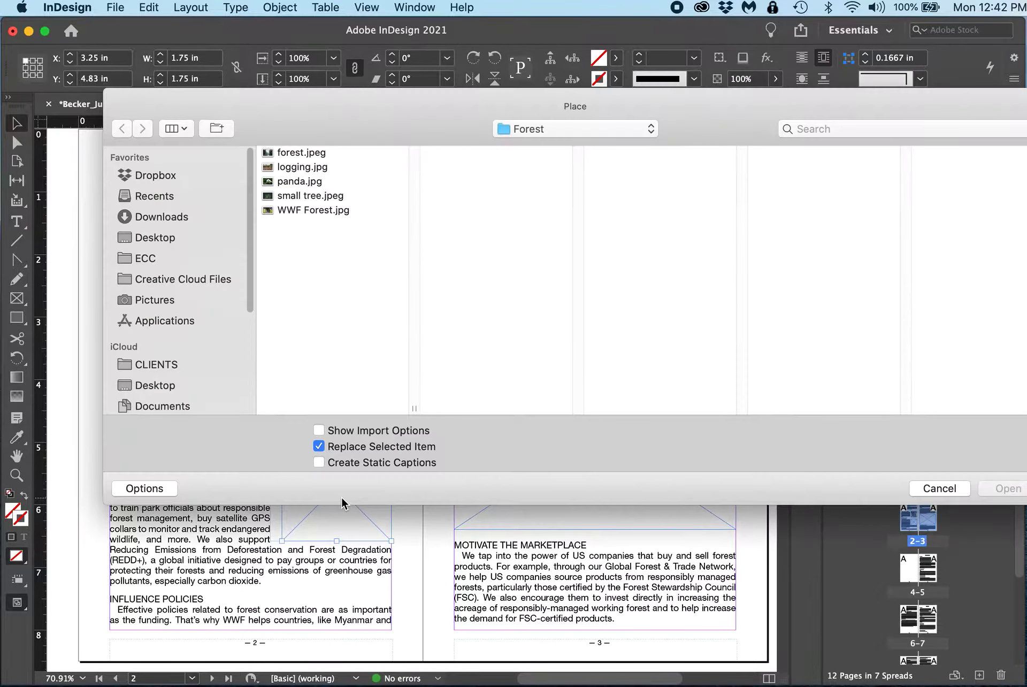
left_click(297, 198)
left_click(999, 484)
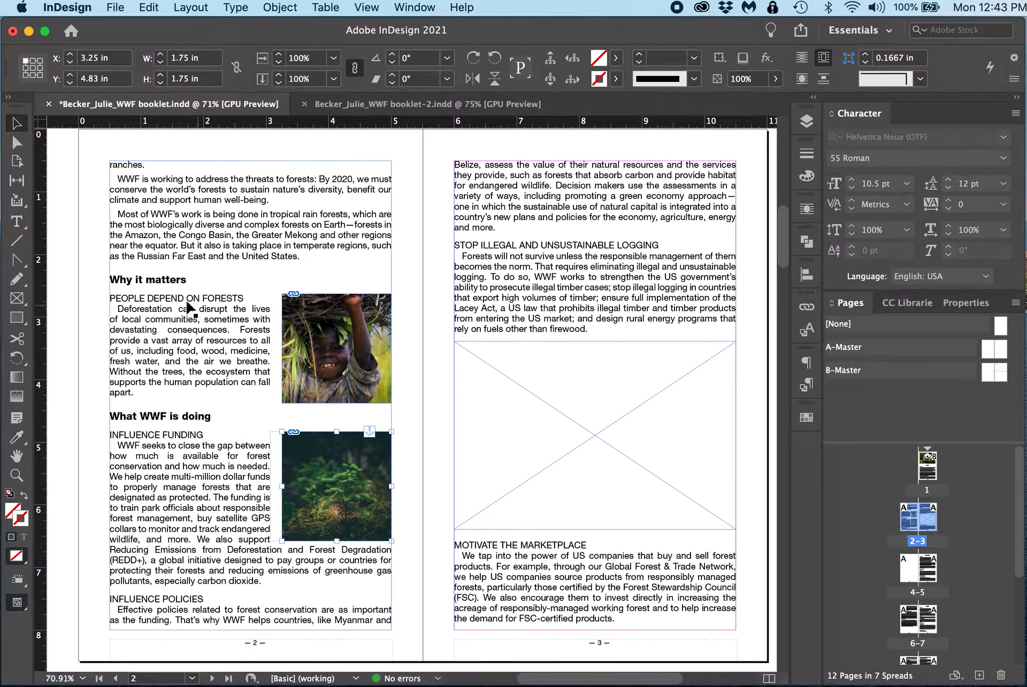
Step: Place logging.jpg into the large frame above Motivate the Marketplace on page 3
left_click(554, 435)
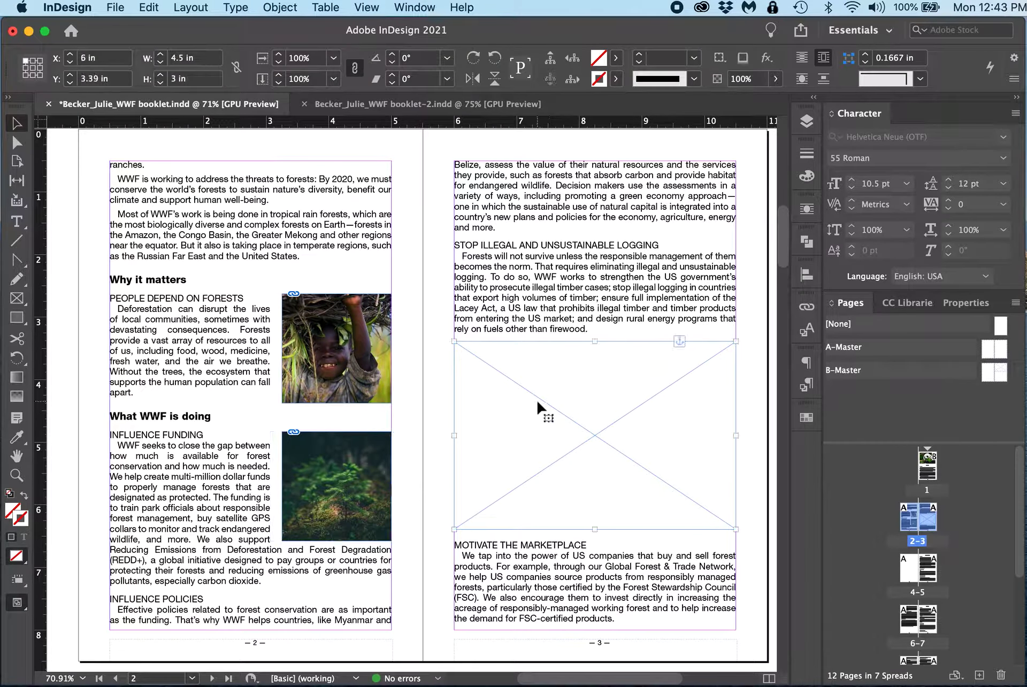
key("super+d")
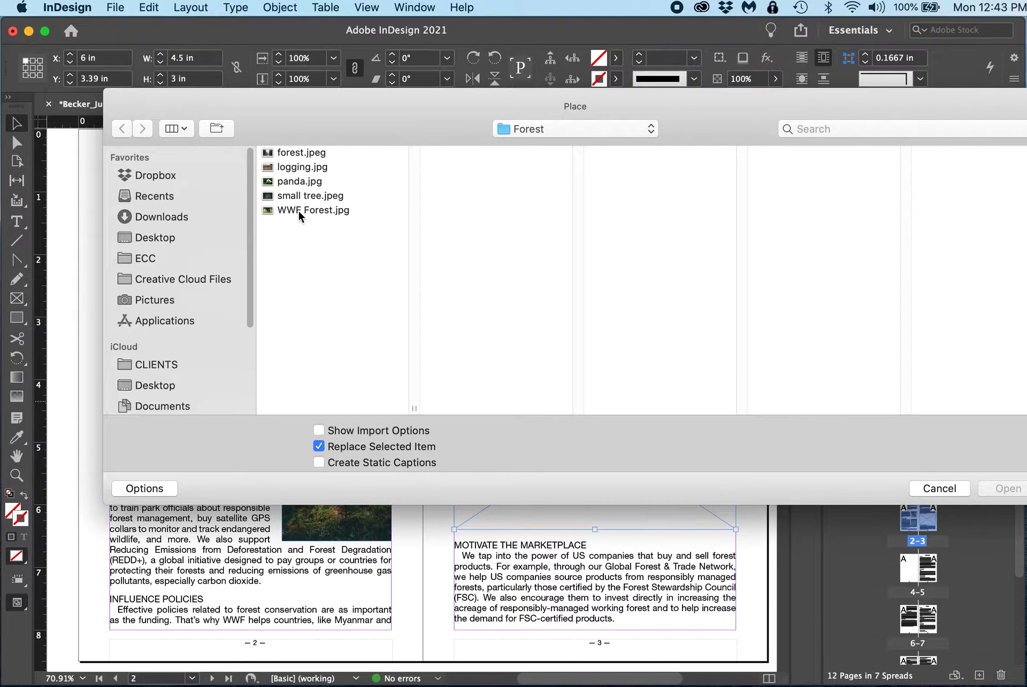
left_click(299, 167)
left_click(998, 487)
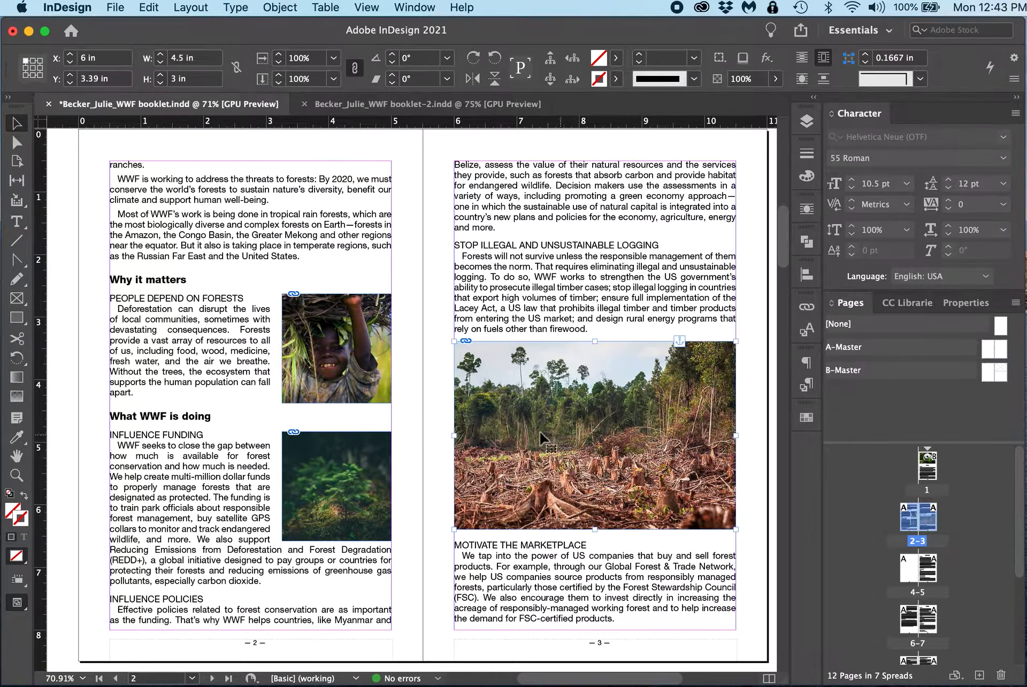
Step: Shift the photo slightly inside the People Depend on Forests frame using the Direct Selection tool
key("a")
left_click(570, 467)
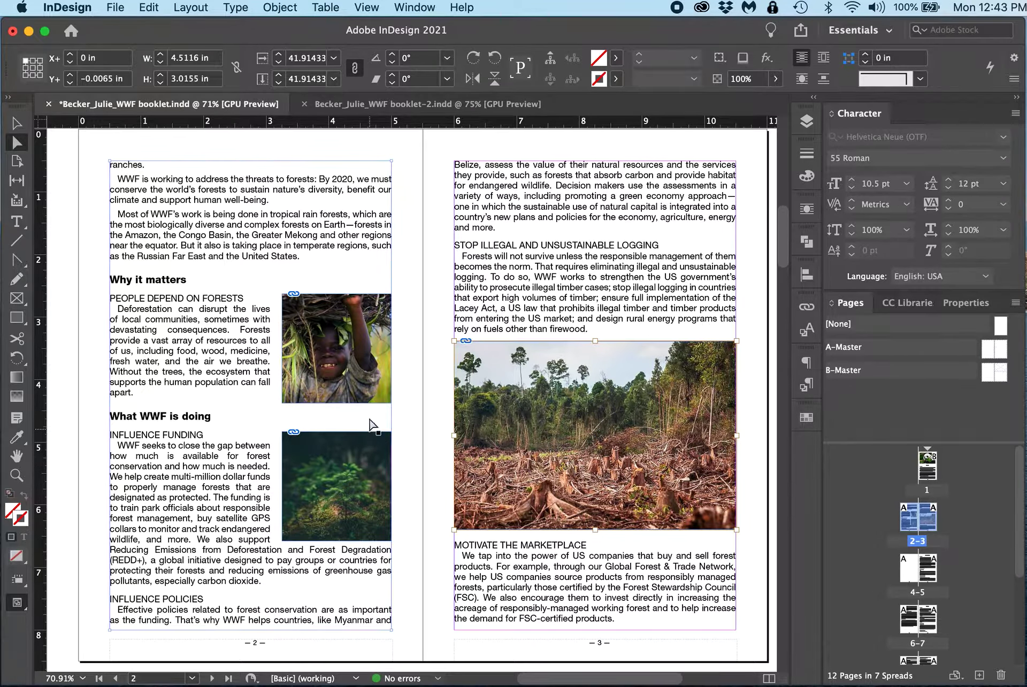
left_click(332, 356)
left_click_drag(332, 358, 338, 358)
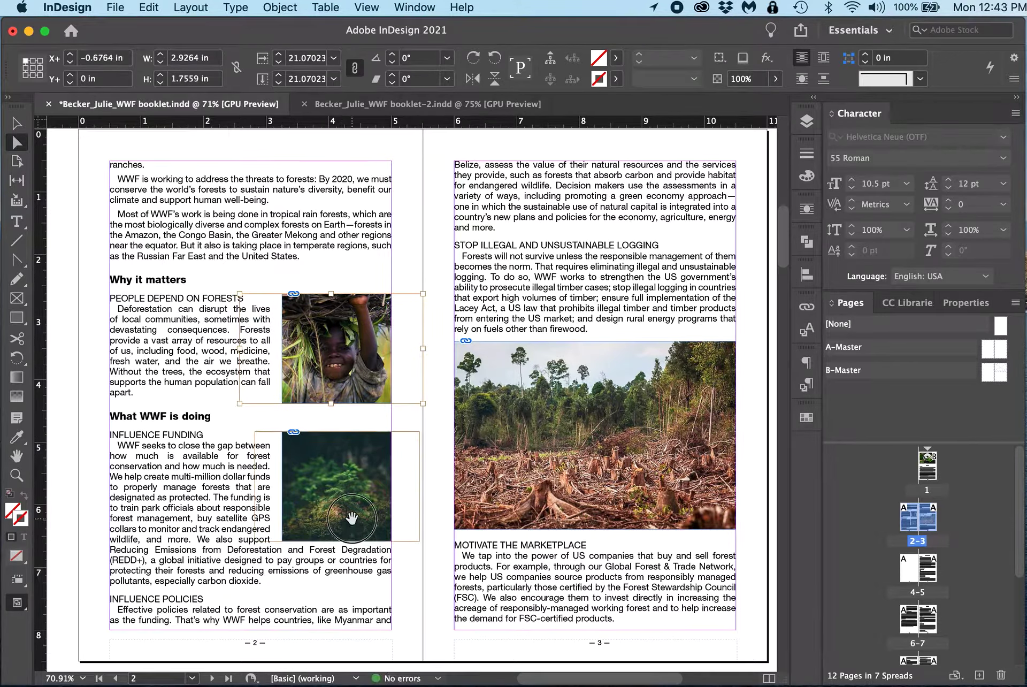
left_click_drag(354, 524, 354, 525)
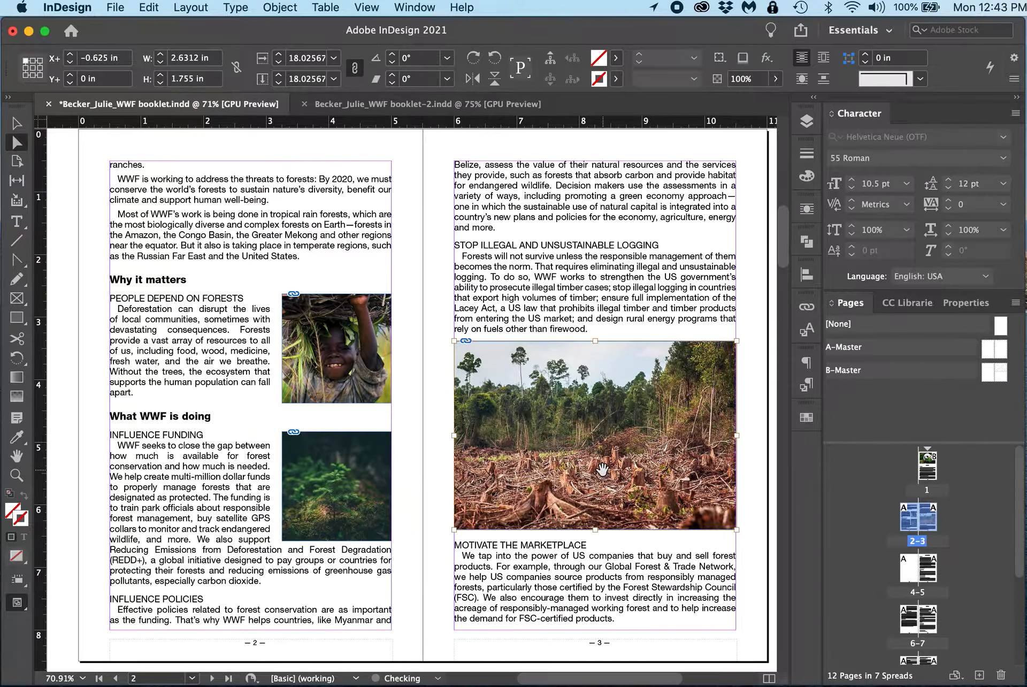
left_click(573, 321)
Step: Review the placed photos across pages 1 to 3 and the following spreads
scroll(573, 321, "up", 15)
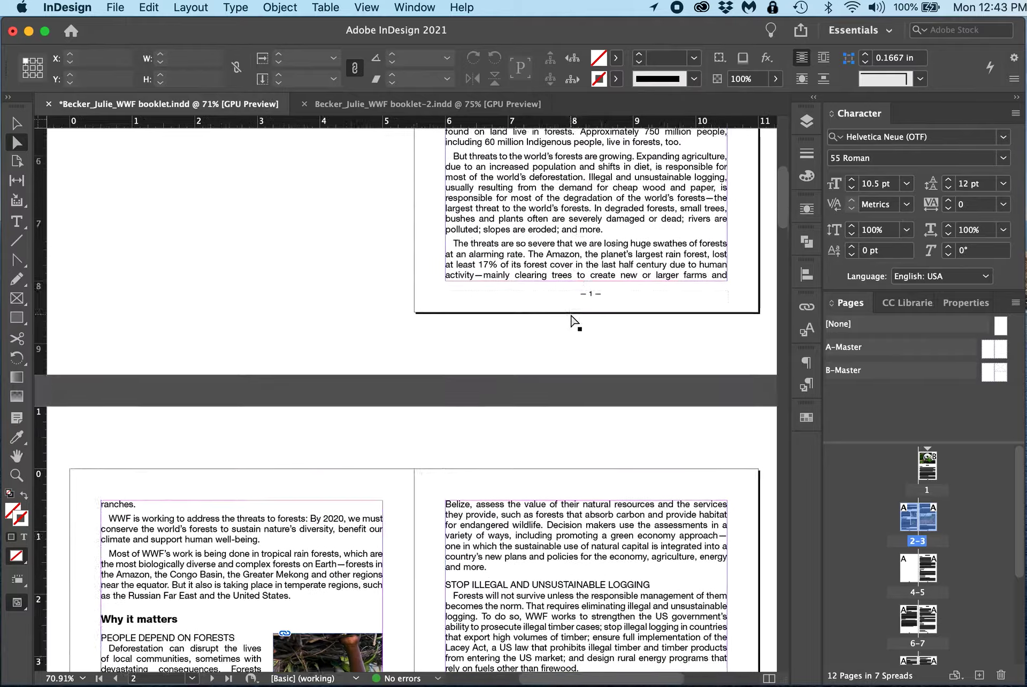
left_click(17, 124)
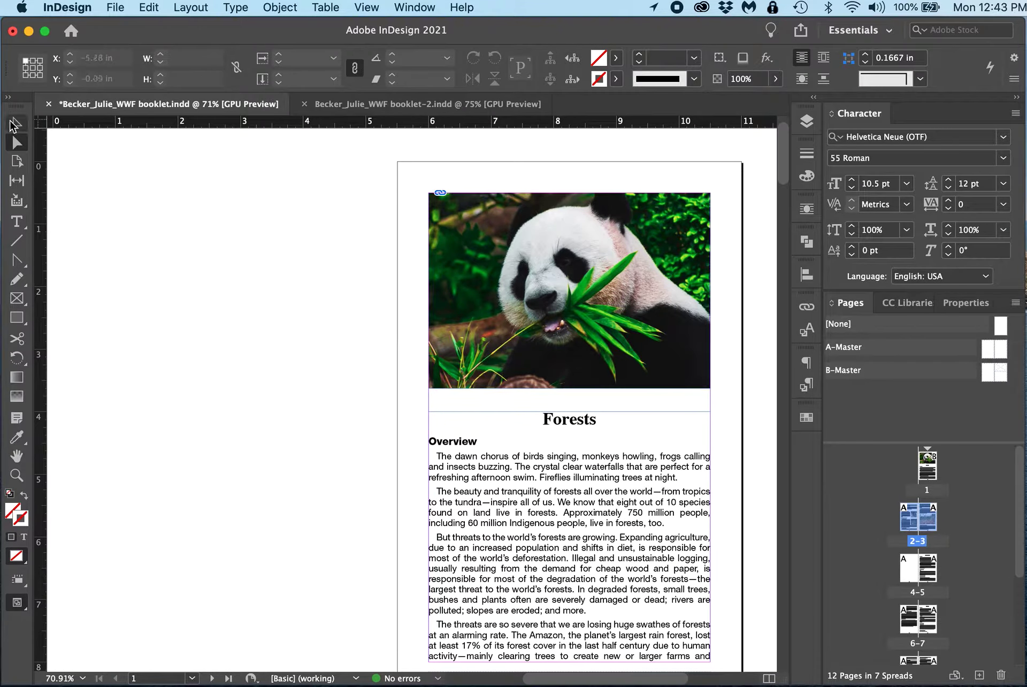
scroll(561, 444, "down", 5)
scroll(583, 470, "down", 20)
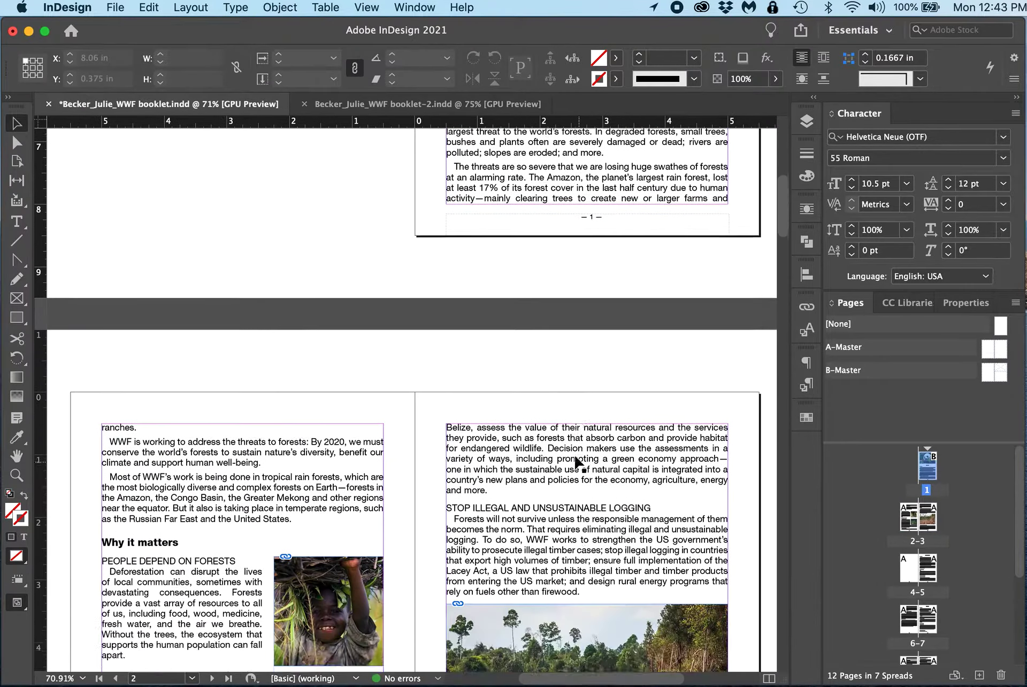
scroll(389, 249, "up", 10)
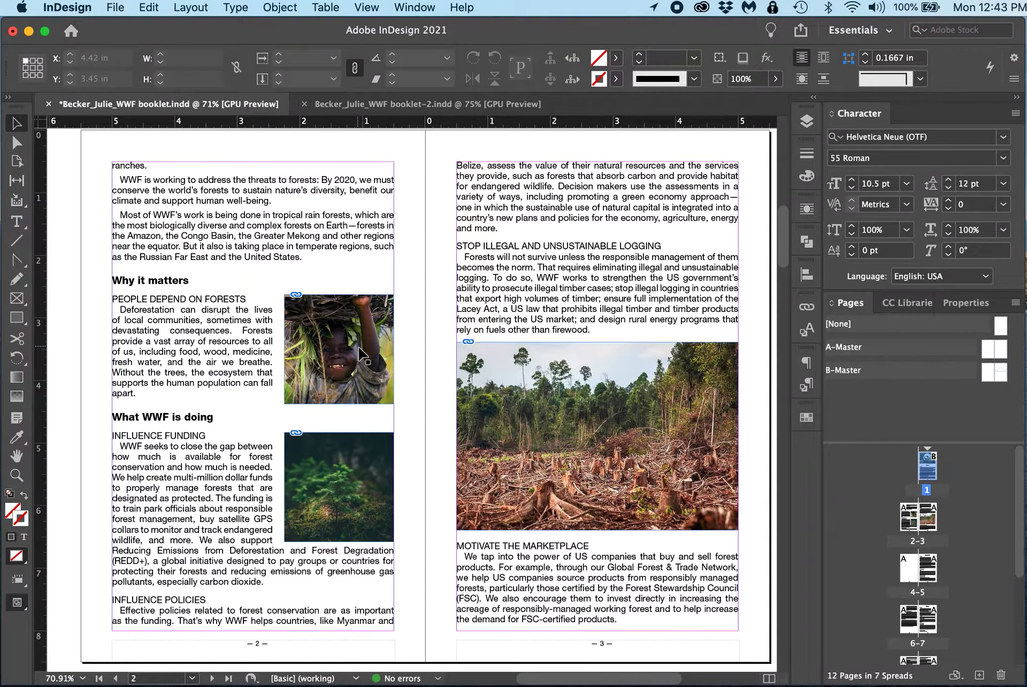
left_click(359, 354)
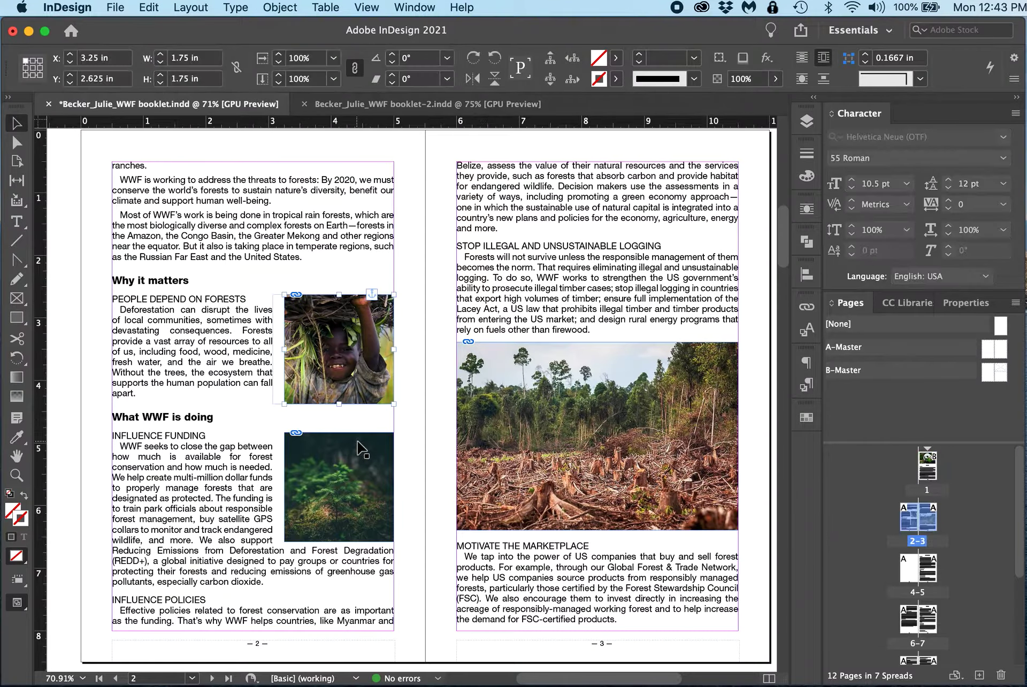
left_click(562, 446)
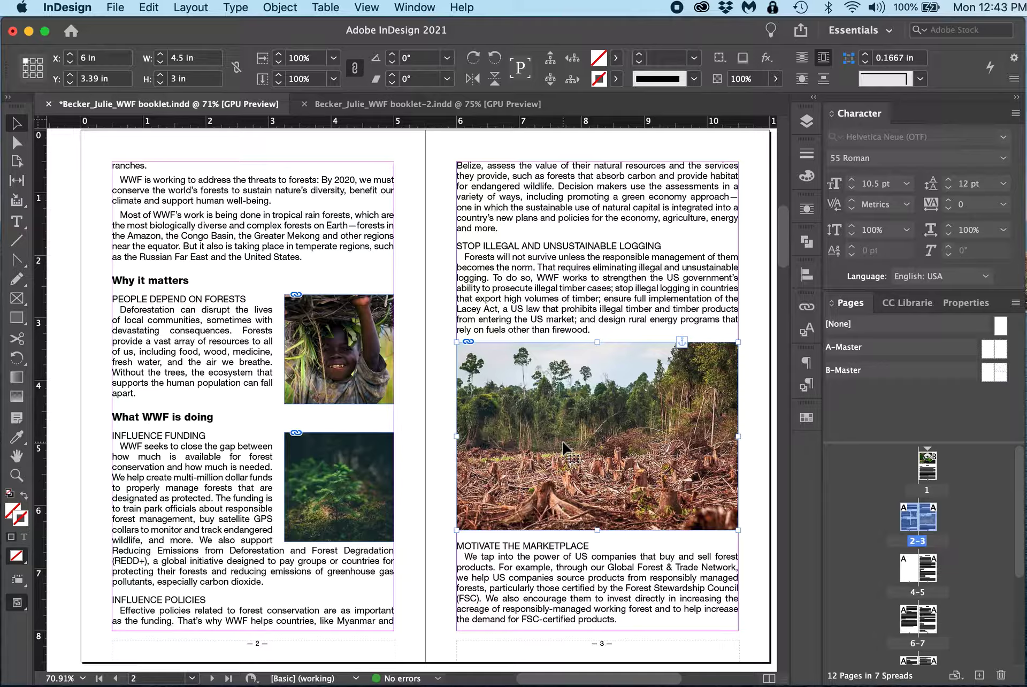
scroll(563, 446, "down", 15)
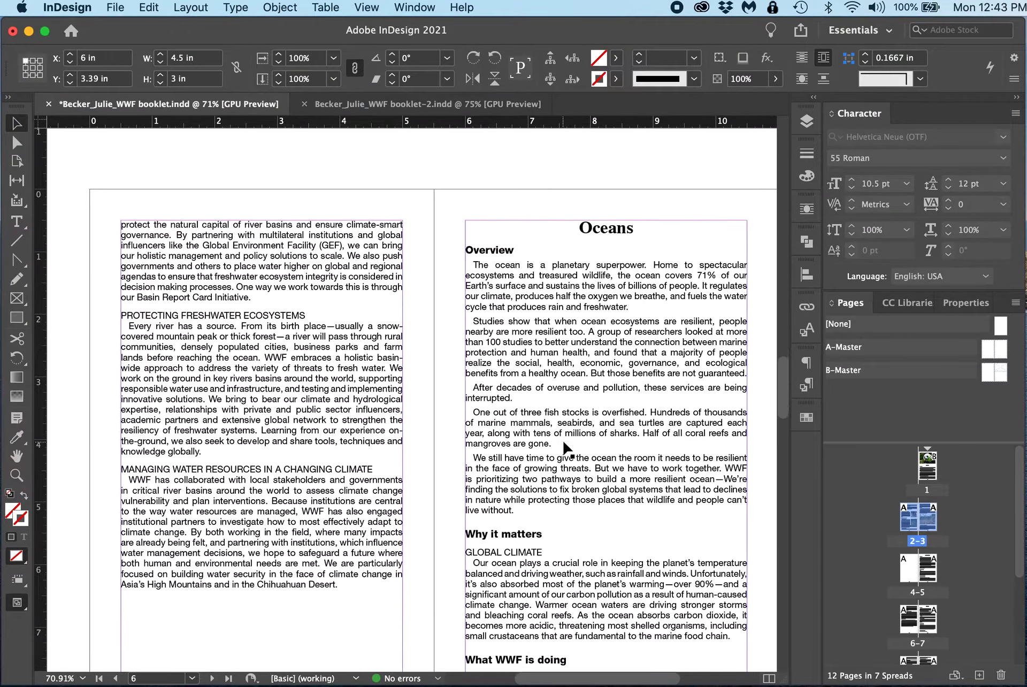
Step: Copy the child photo beside People Depend on Forests on page 2 and paste it beside Protecting Freshwater Ecosystems on page 6
left_click_drag(563, 446, 529, 394)
scroll(516, 388, "up", 10)
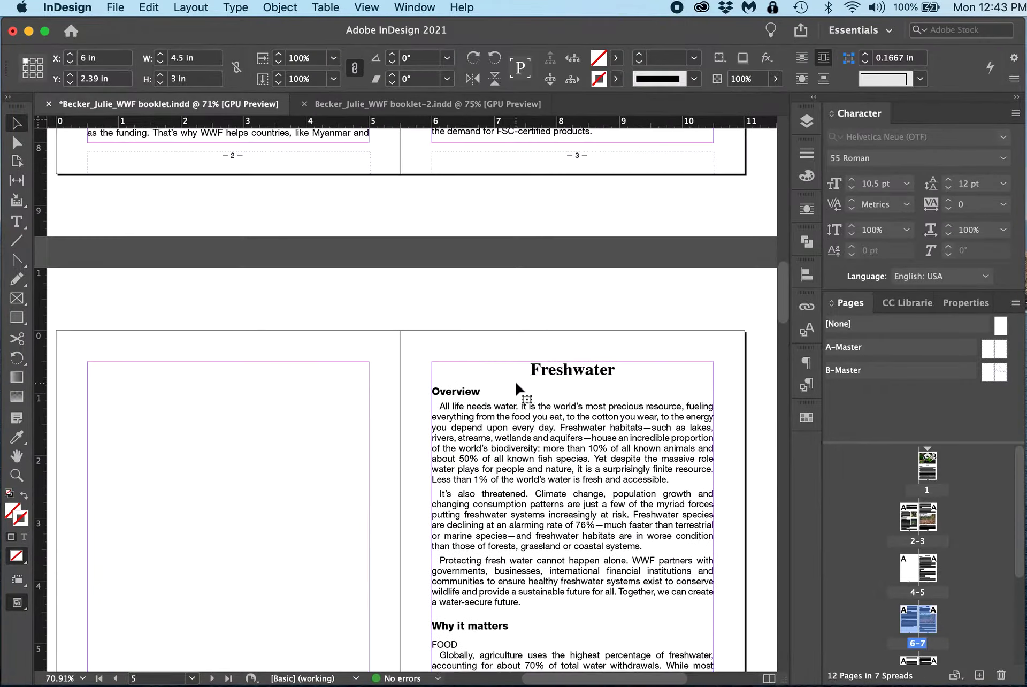
scroll(516, 387, "up", 8)
left_click(339, 464)
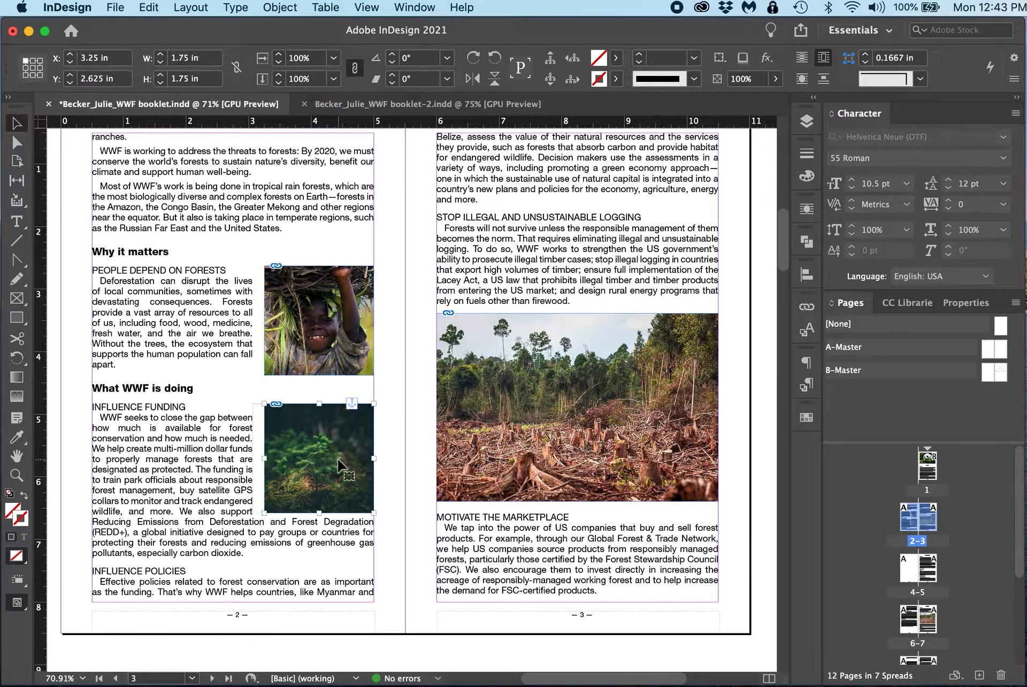
left_click(336, 345)
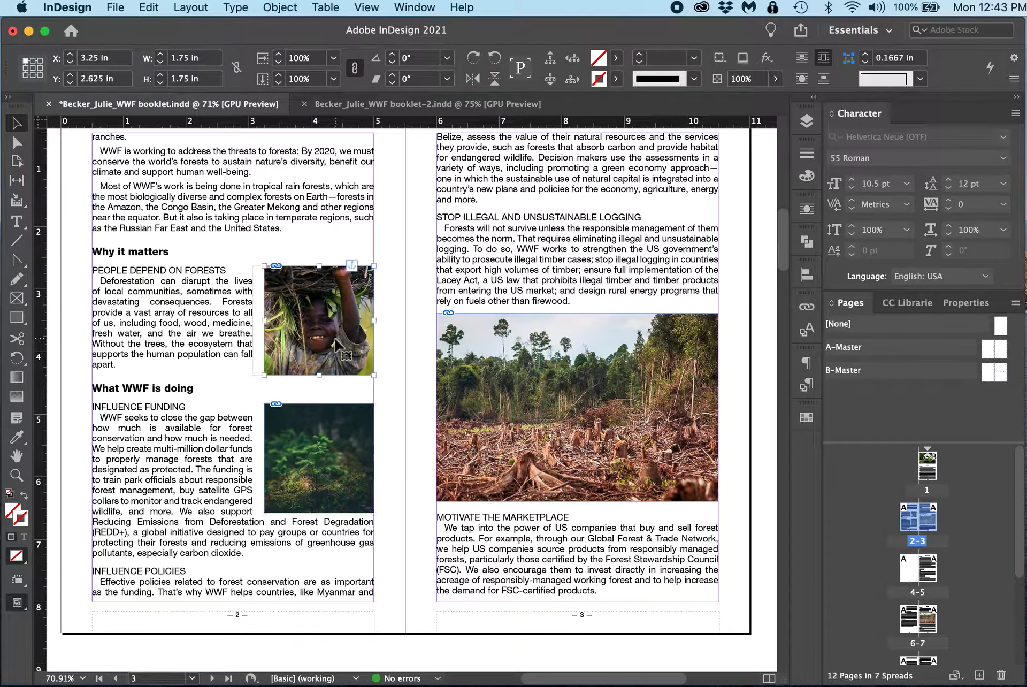
scroll(427, 503, "down", 10)
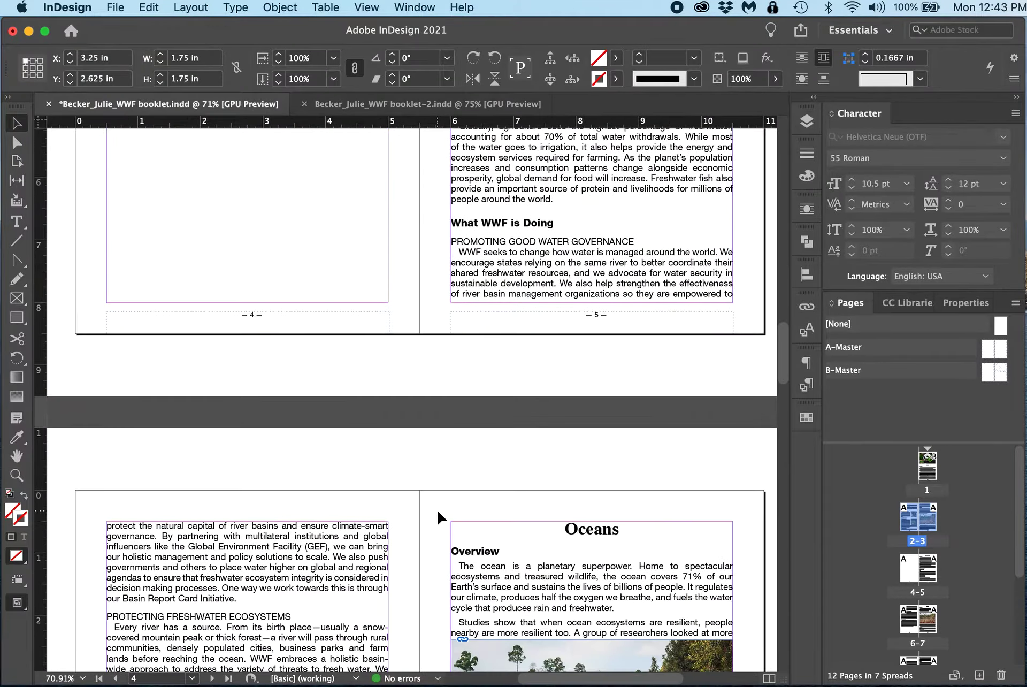
scroll(441, 518, "down", 10)
scroll(439, 517, "up", 6)
key("super+v")
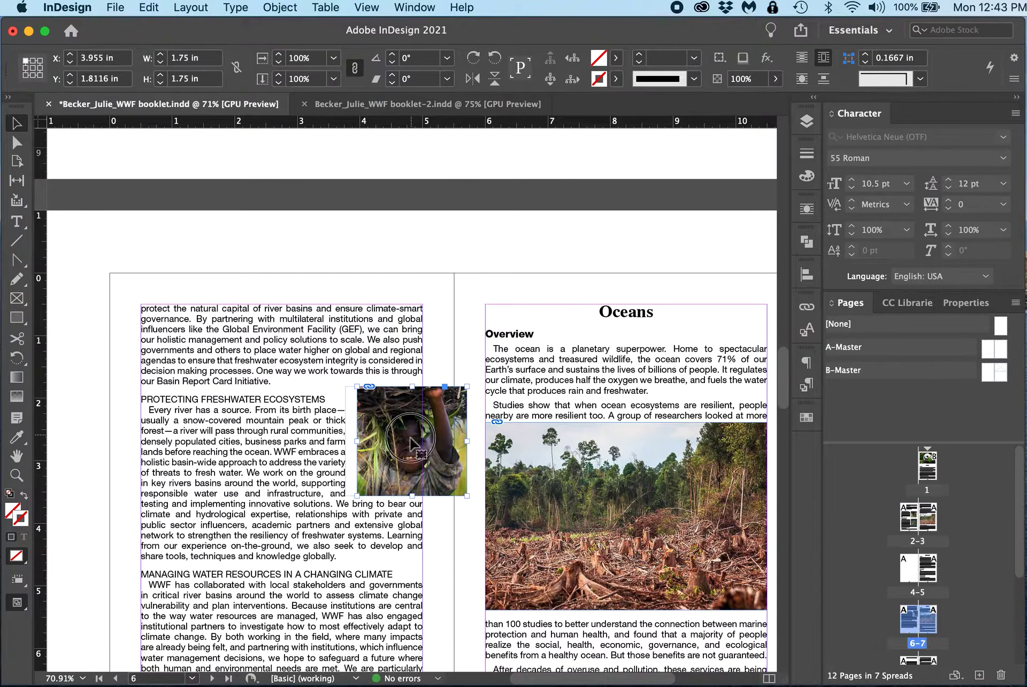
left_click_drag(412, 442, 368, 473)
Step: Paste a second copy of the child photo just below the first one on page 6
scroll(369, 476, "down", 3)
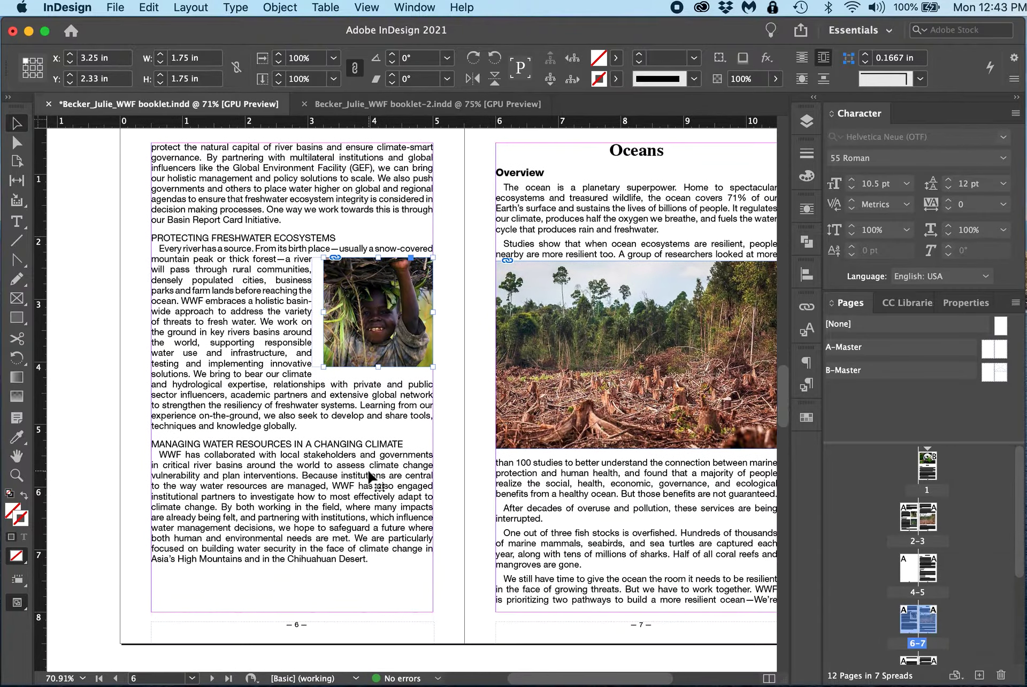
key("super+v")
left_click_drag(362, 410, 332, 459)
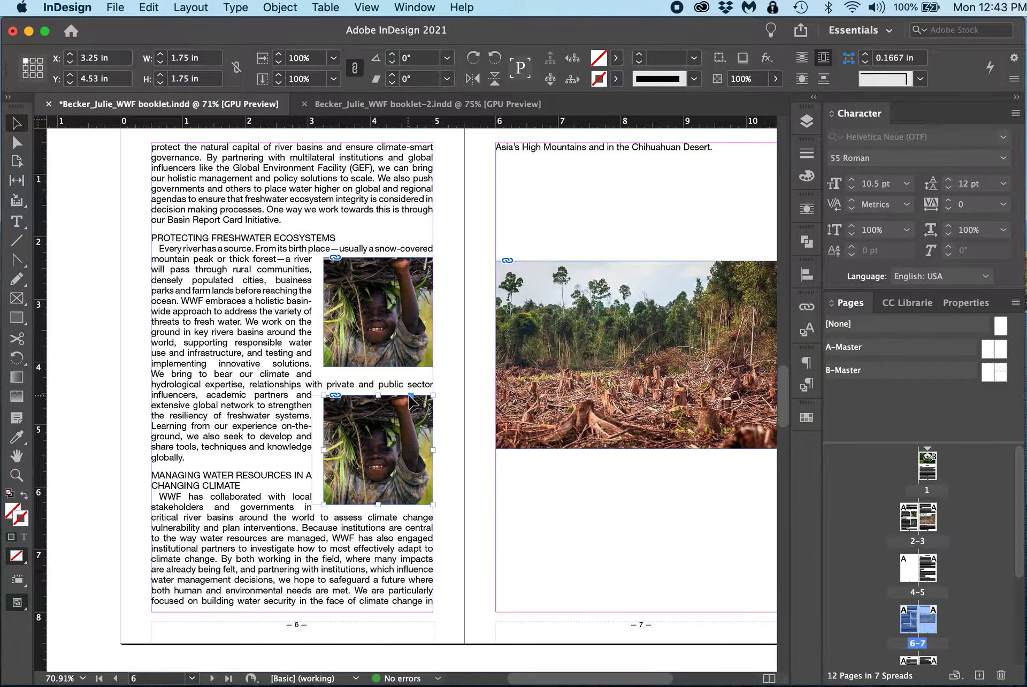
right_click(397, 431)
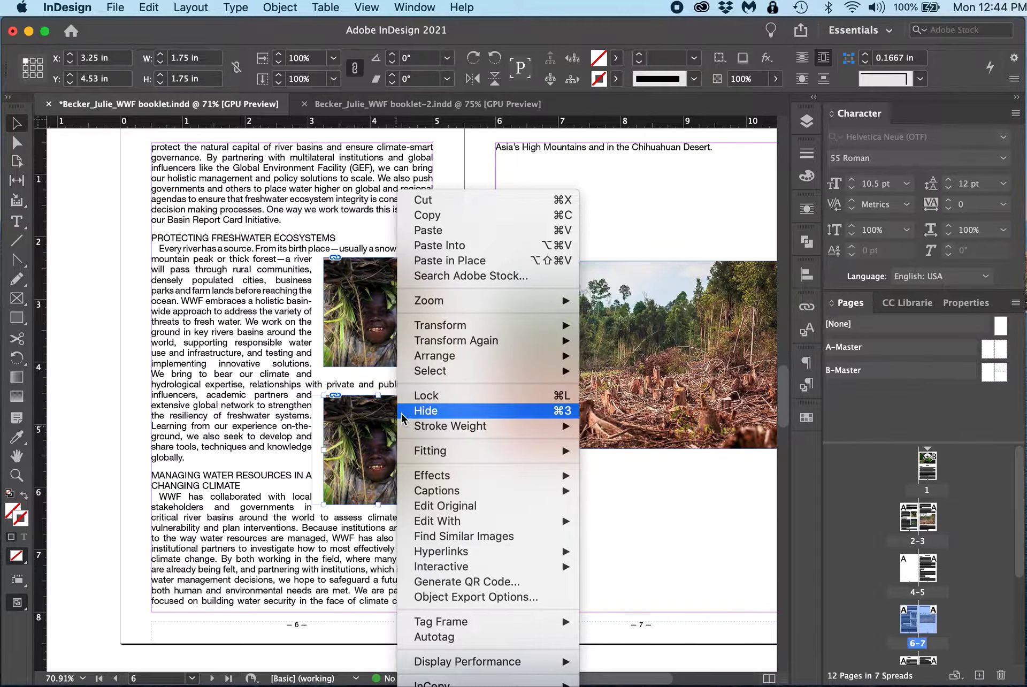
left_click(377, 427)
right_click(377, 426)
mouse_move(377, 428)
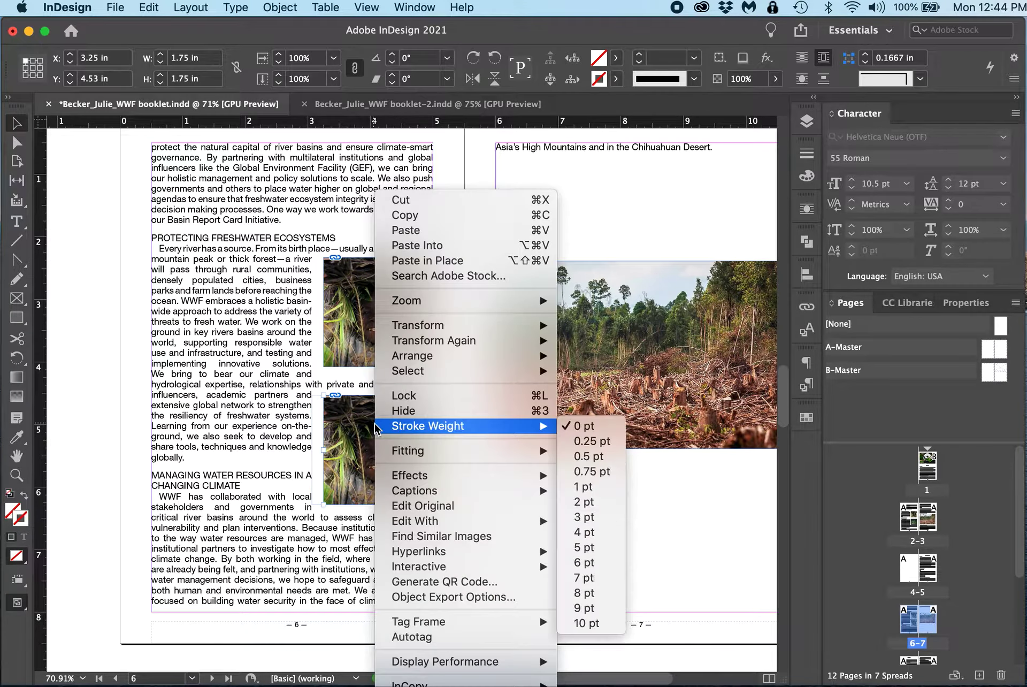
left_click(465, 163)
Step: Delete both pasted child photos from page 6
left_click(418, 322)
key("Delete")
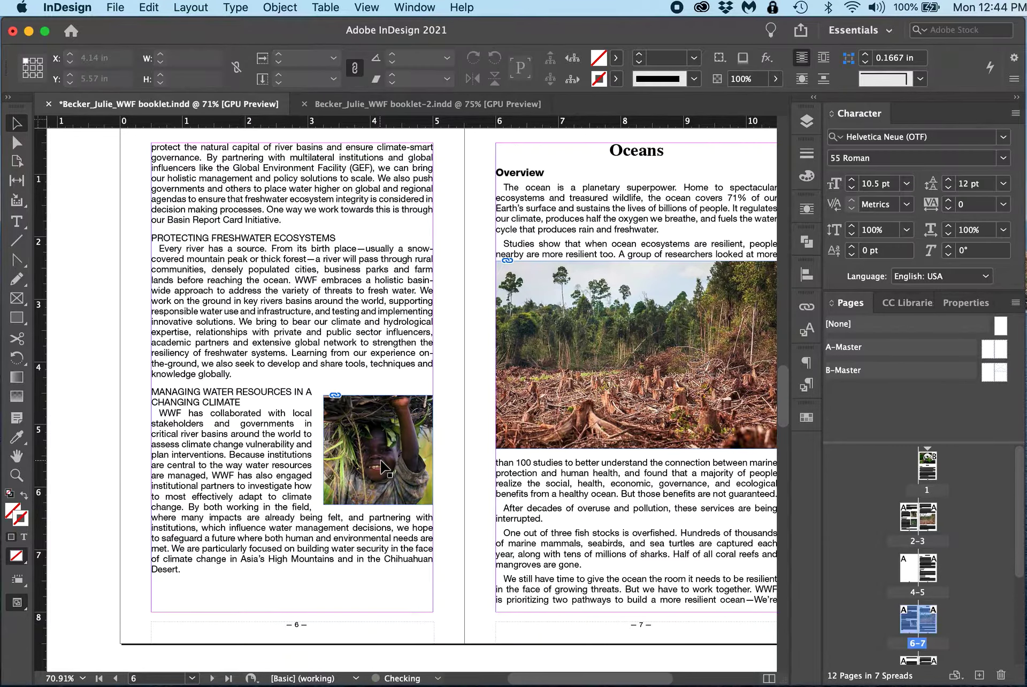
left_click(381, 466)
key("Delete")
Step: Create a rectangle frame on page 6 sized 1.75 in wide by 1.75 in tall
left_click(17, 298)
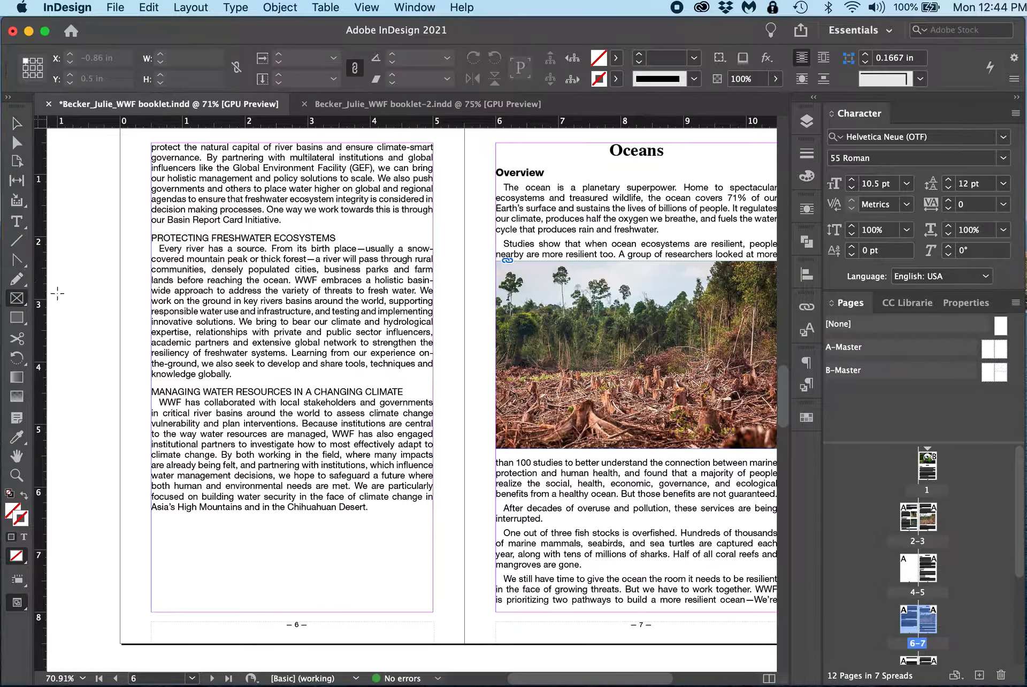
left_click(131, 236)
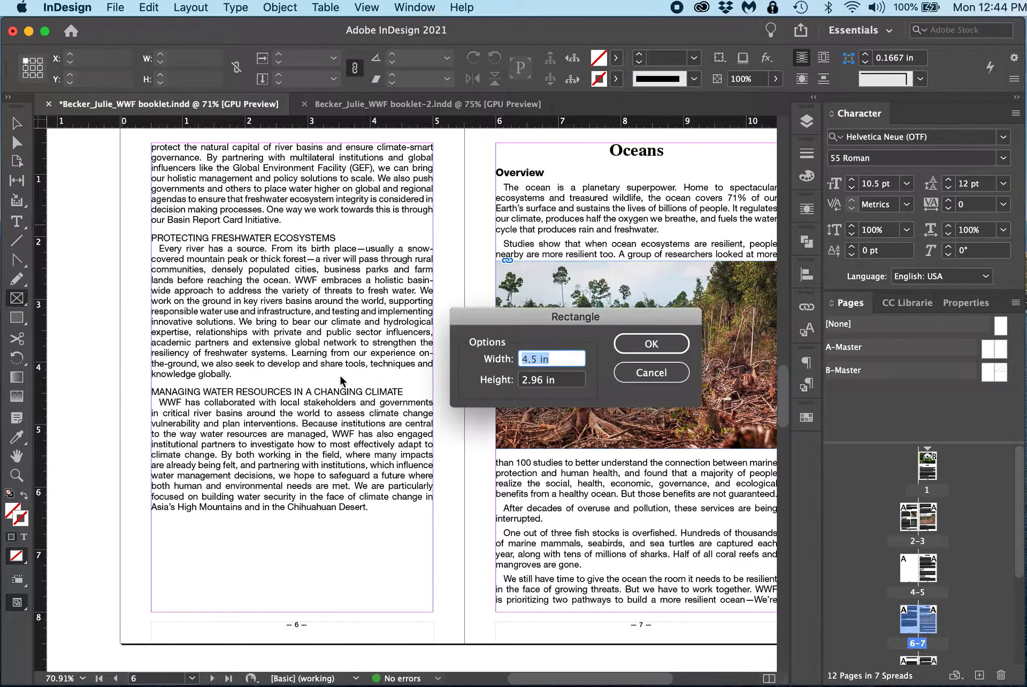
type("1.75")
key("Tab")
type(".1")
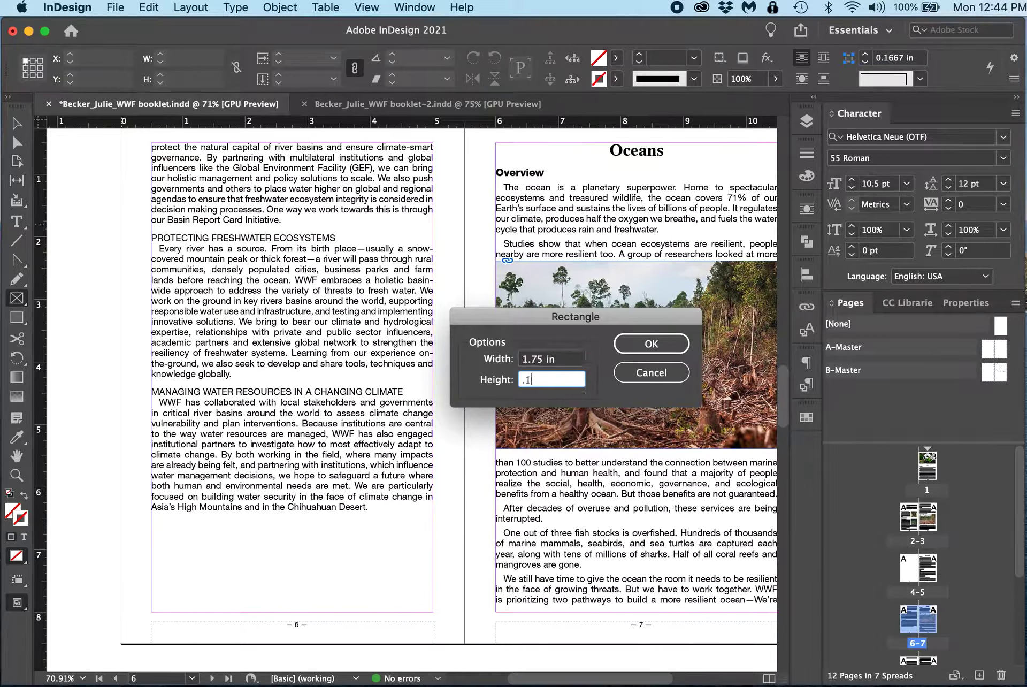
type("75")
key("Return")
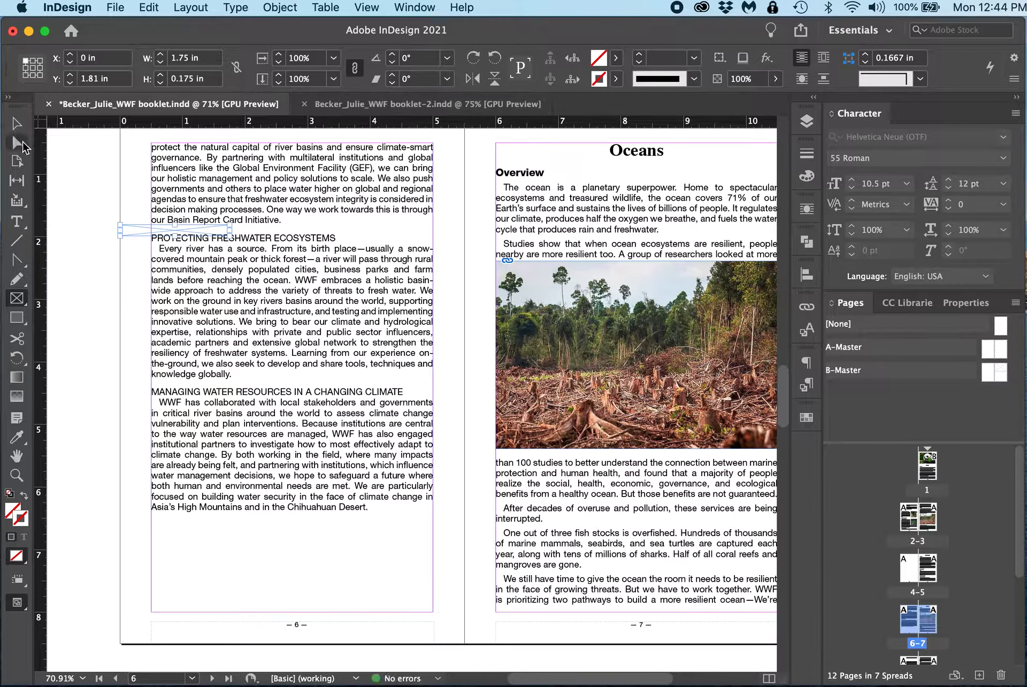
left_click(147, 79)
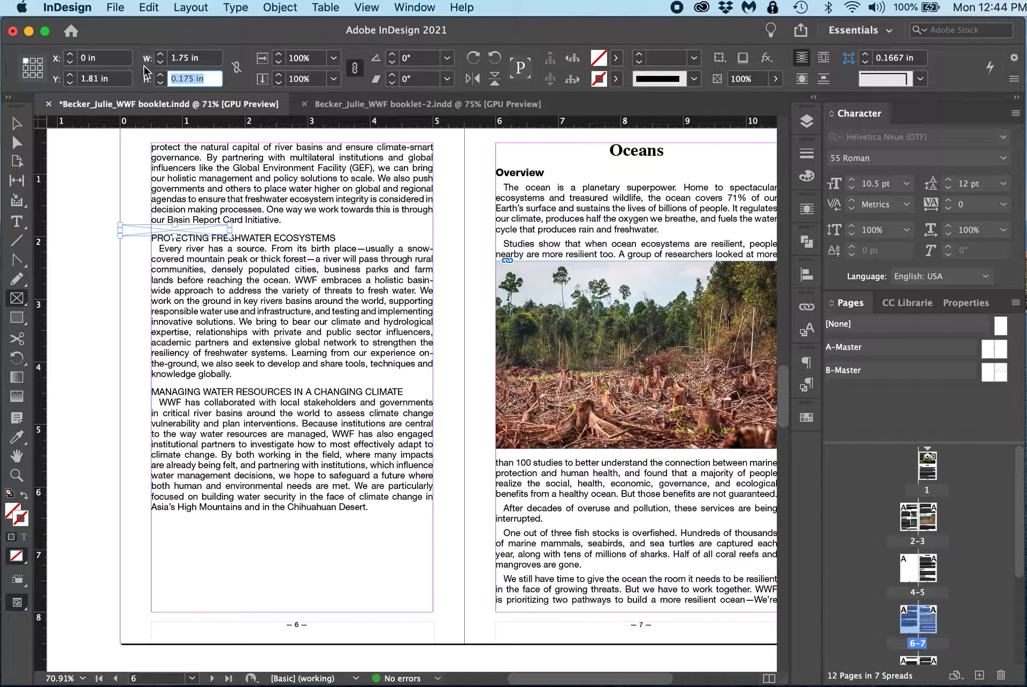
type("1.75")
key("Return")
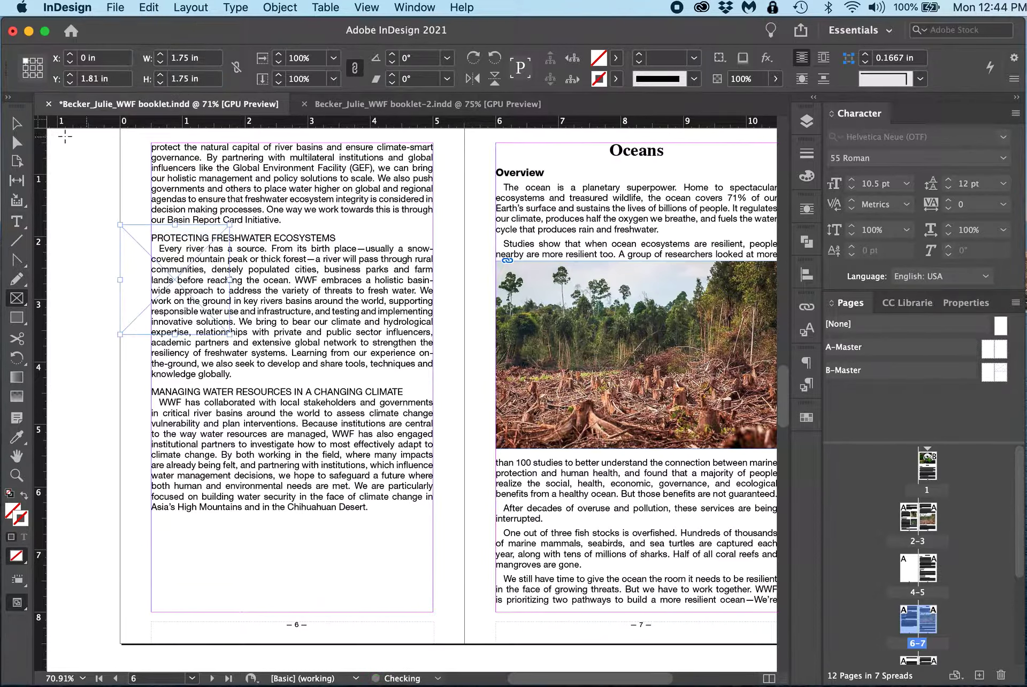
Step: Move the frame beside Protecting Freshwater Ecosystems and apply bounding-box text wrap with a 0.1875 in right offset
left_click(17, 123)
left_click_drag(142, 283, 348, 292)
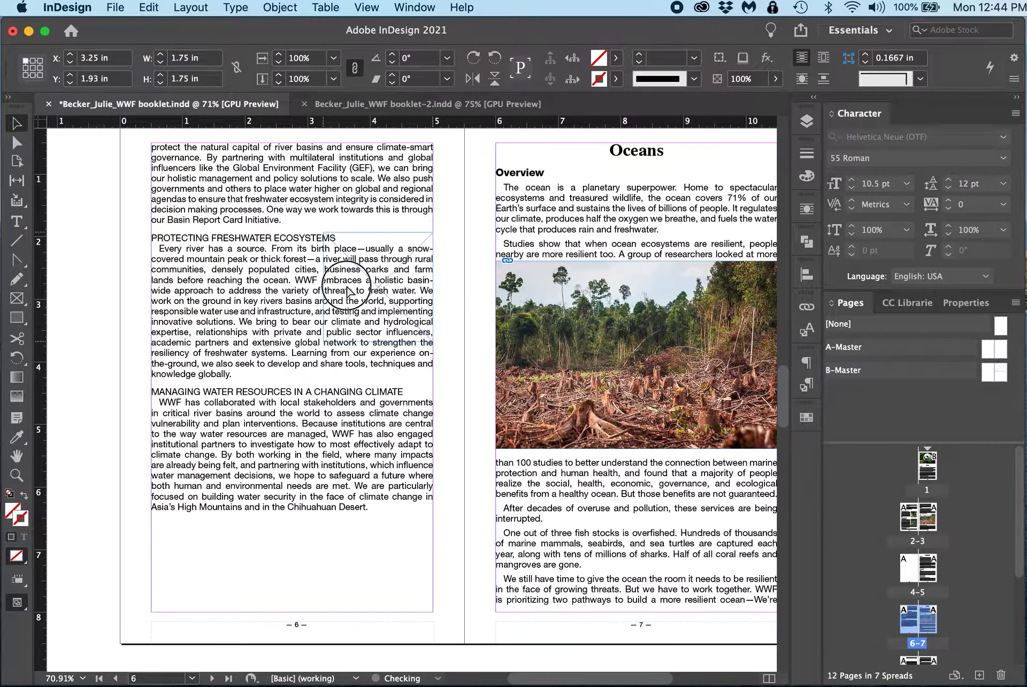
left_click(824, 59)
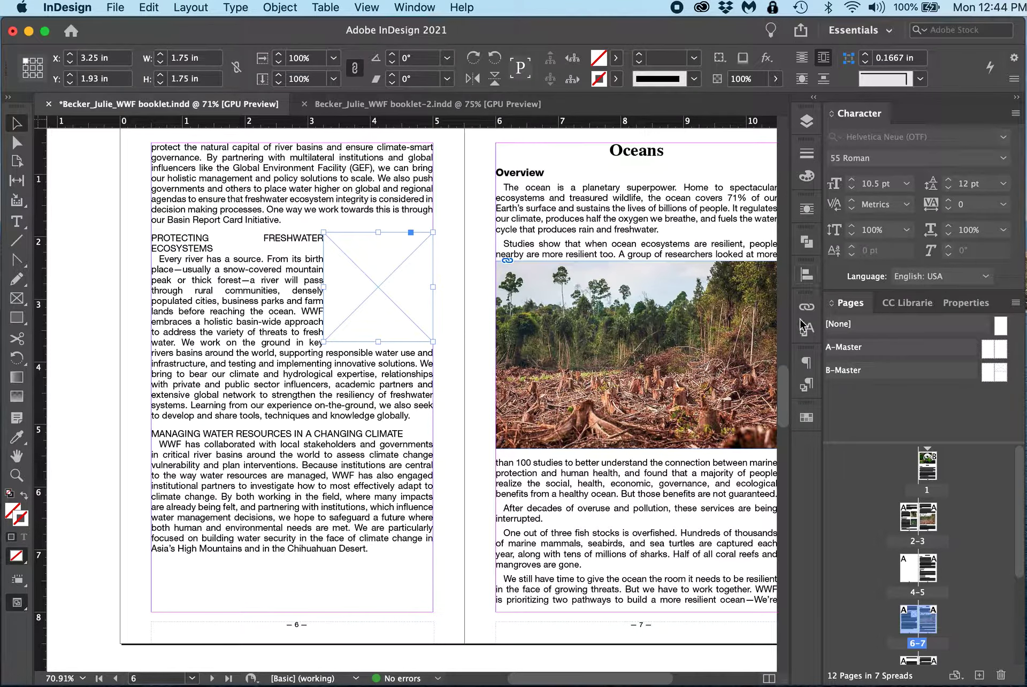
left_click(804, 208)
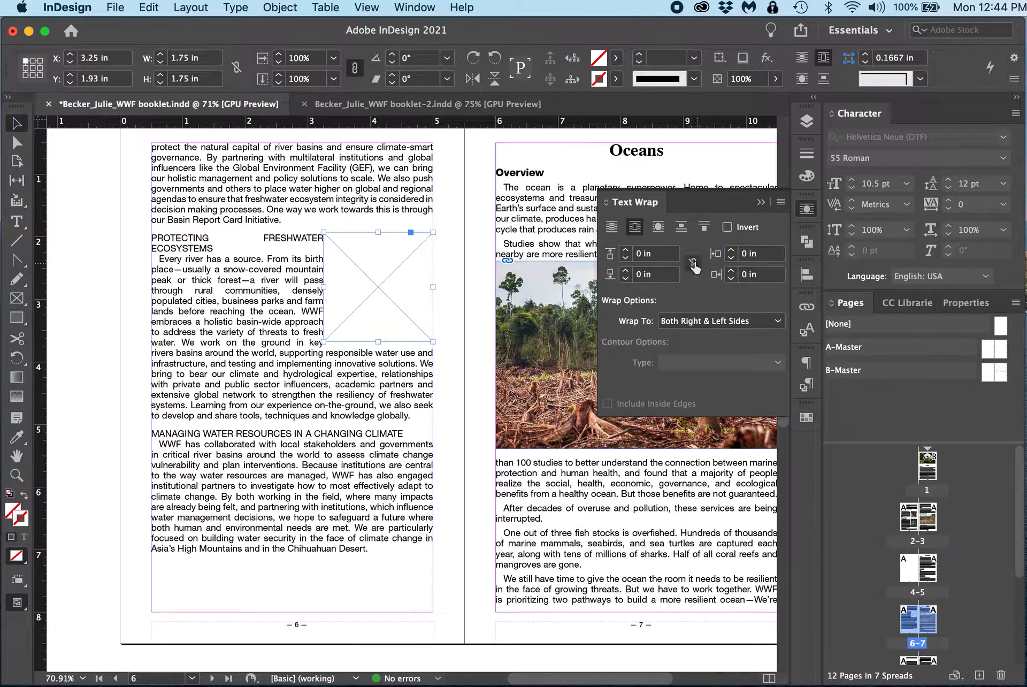
left_click(729, 250)
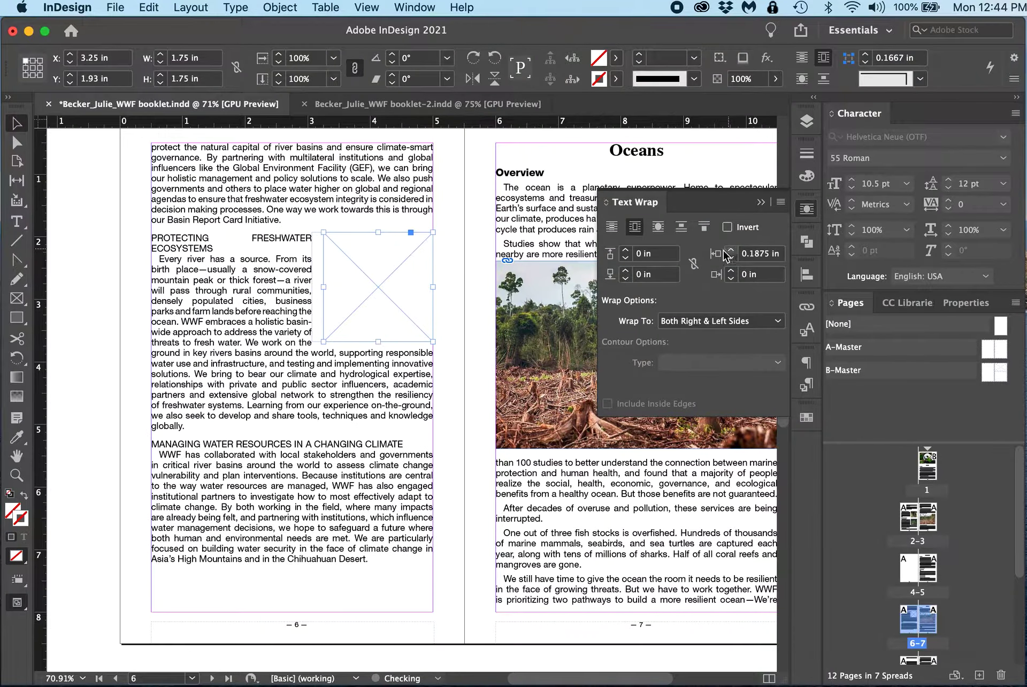
Step: Duplicate the wrapped frame directly below the first one on page 6
left_click(393, 292)
left_click_drag(396, 357, 389, 410)
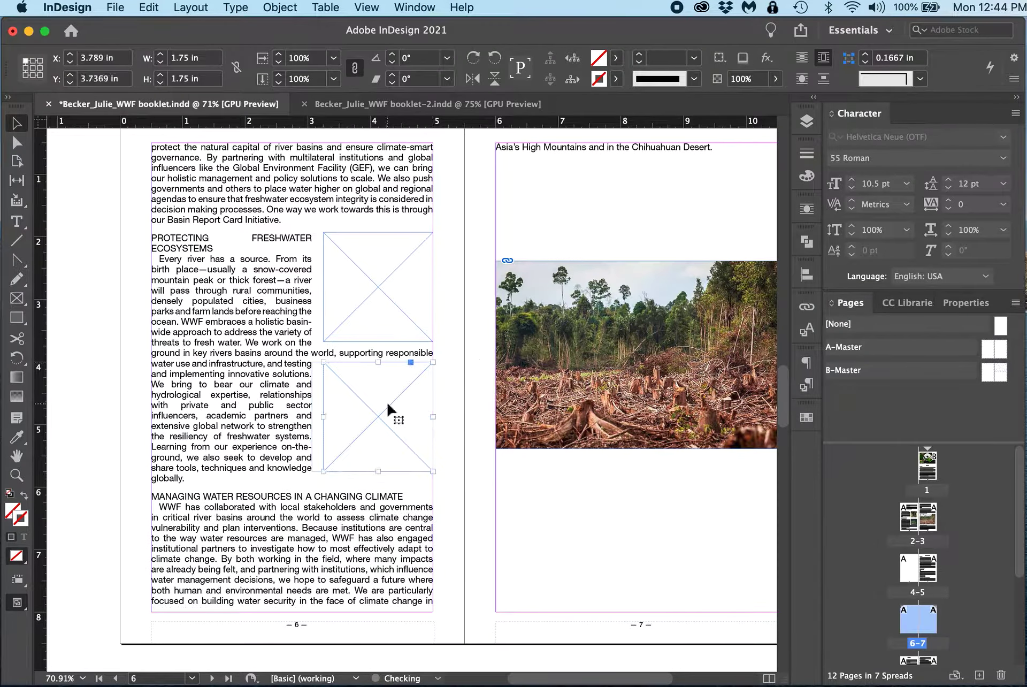
Step: Delete the logging photo from the frame on page 7 with the Direct Selection tool
scroll(577, 417, "up", 5)
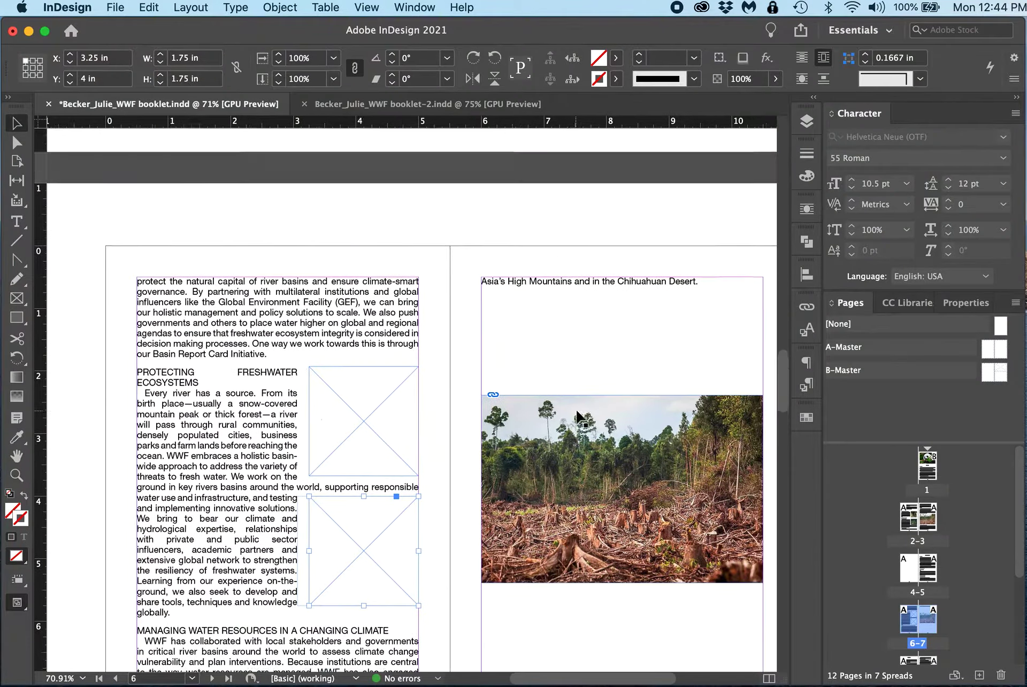
key("a")
left_click(593, 579)
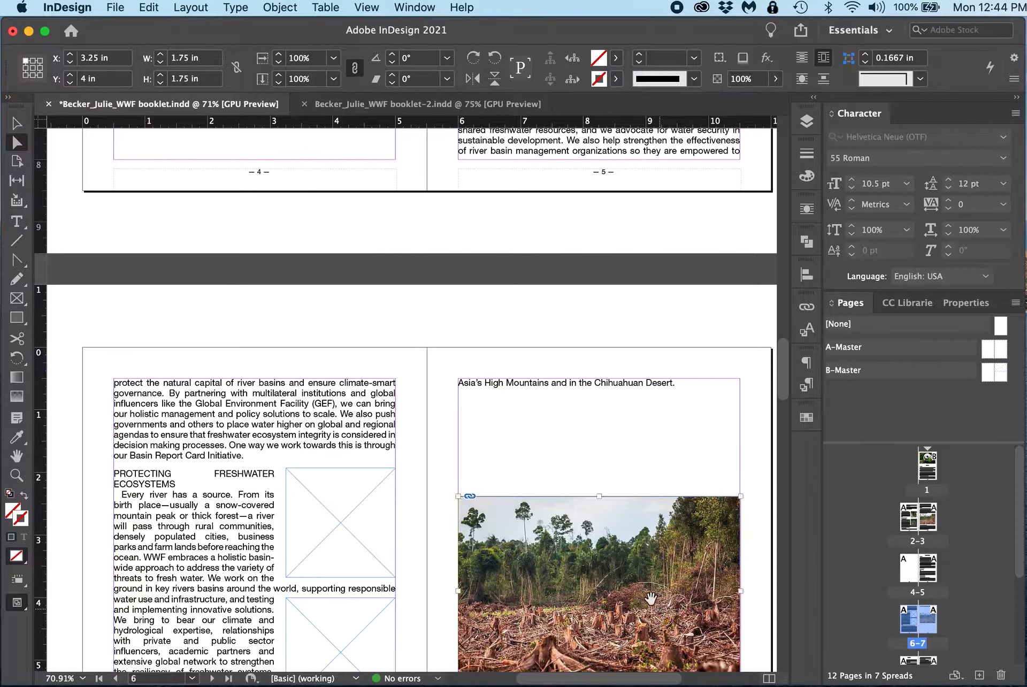
key("Delete")
key("v")
Step: Apply the B-Master to page 5, the Freshwater page
scroll(529, 320, "up", 15)
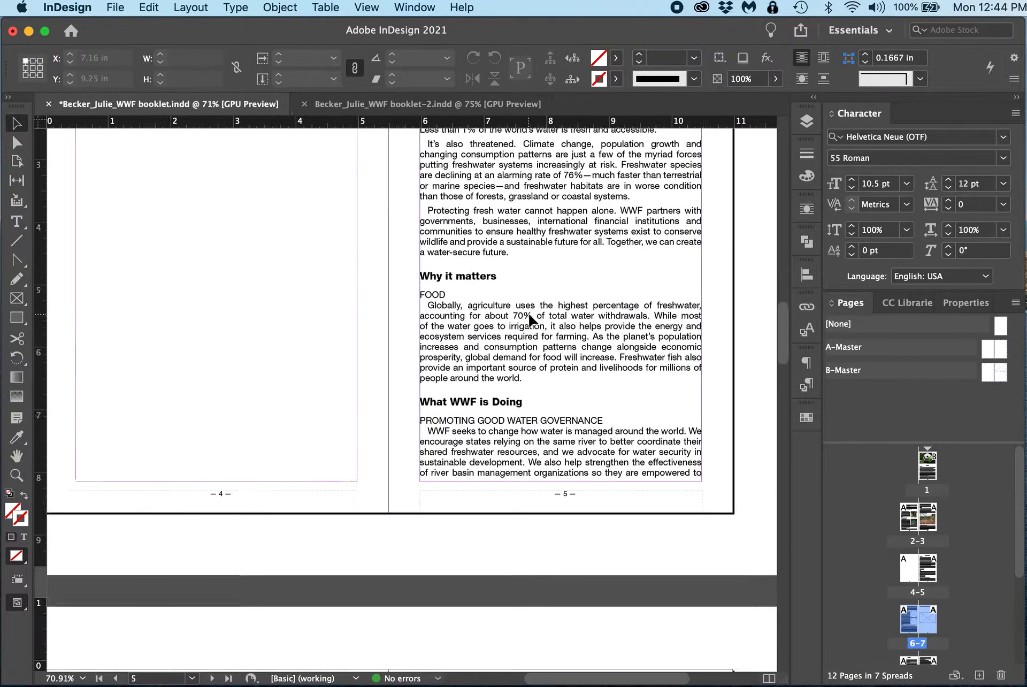
scroll(693, 328, "down", 10)
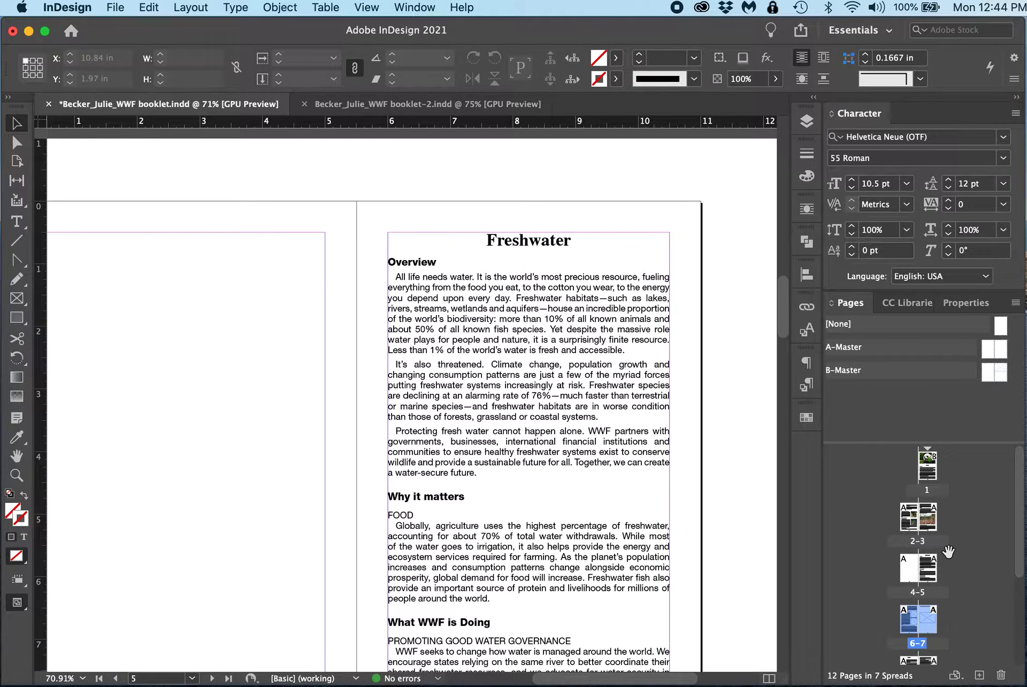
scroll(543, 318, "down", 1)
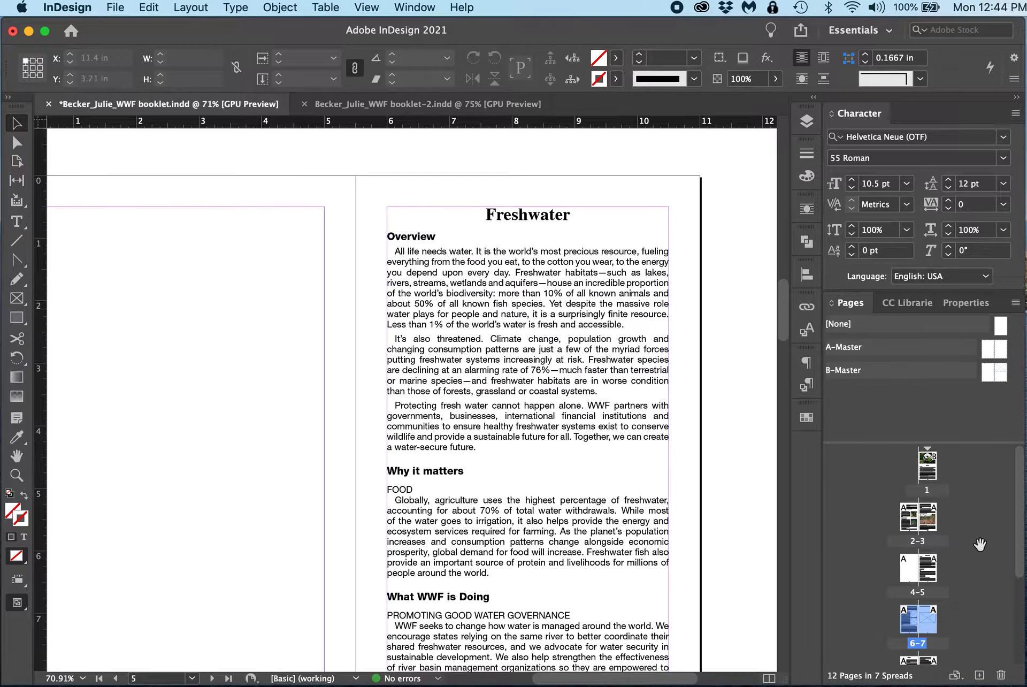
left_click(968, 570)
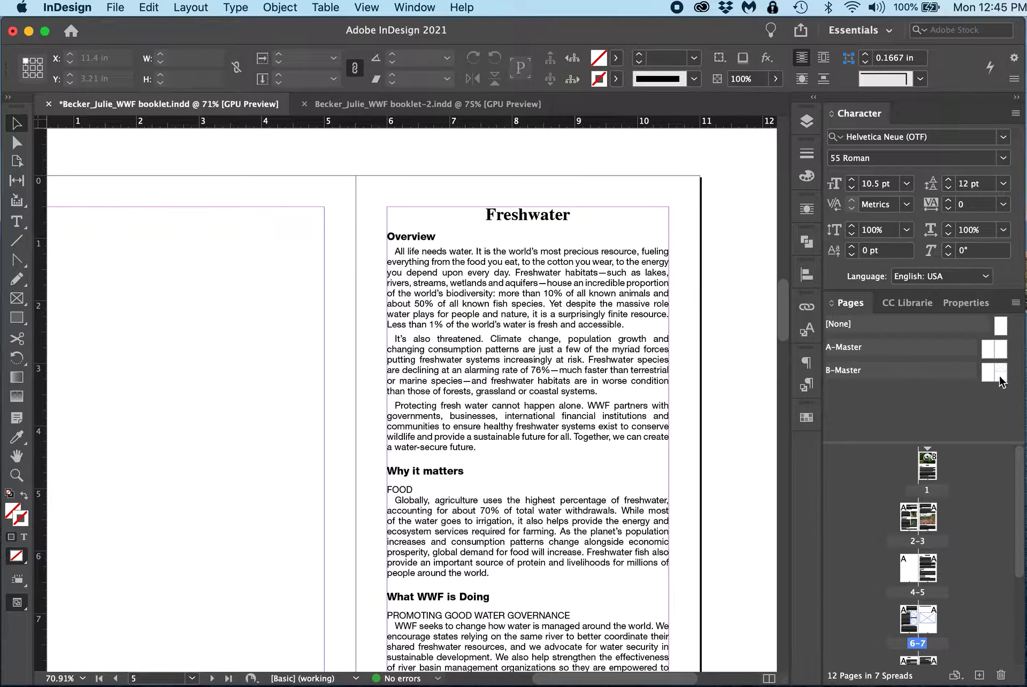
left_click_drag(1001, 375, 934, 574)
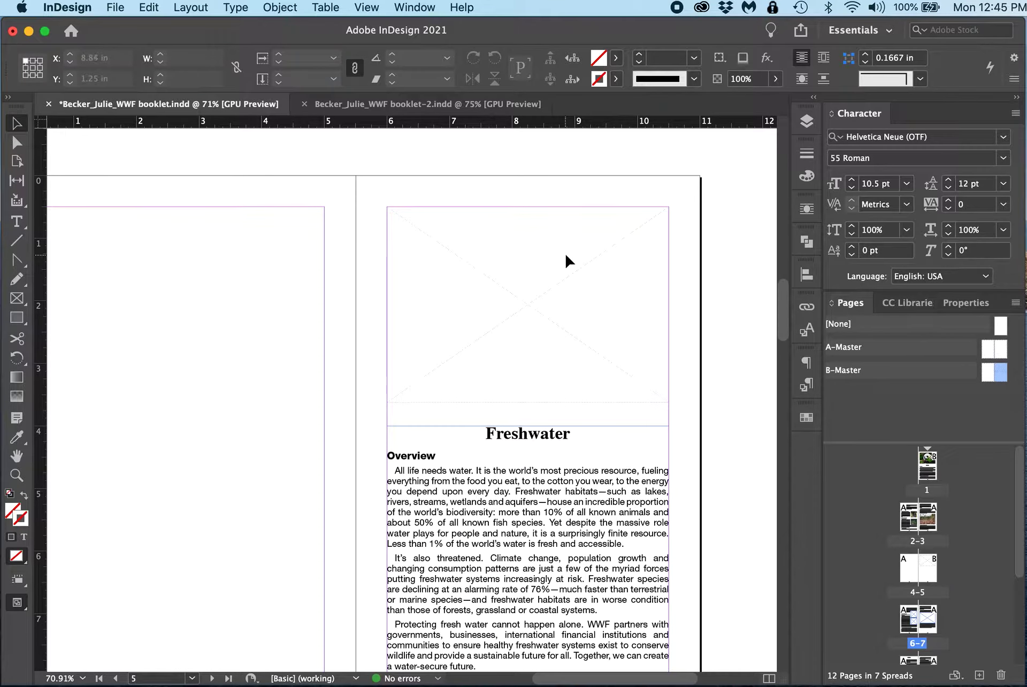
Step: Place the waterfall photo into the master image frame above Freshwater on page 5
key("super+d")
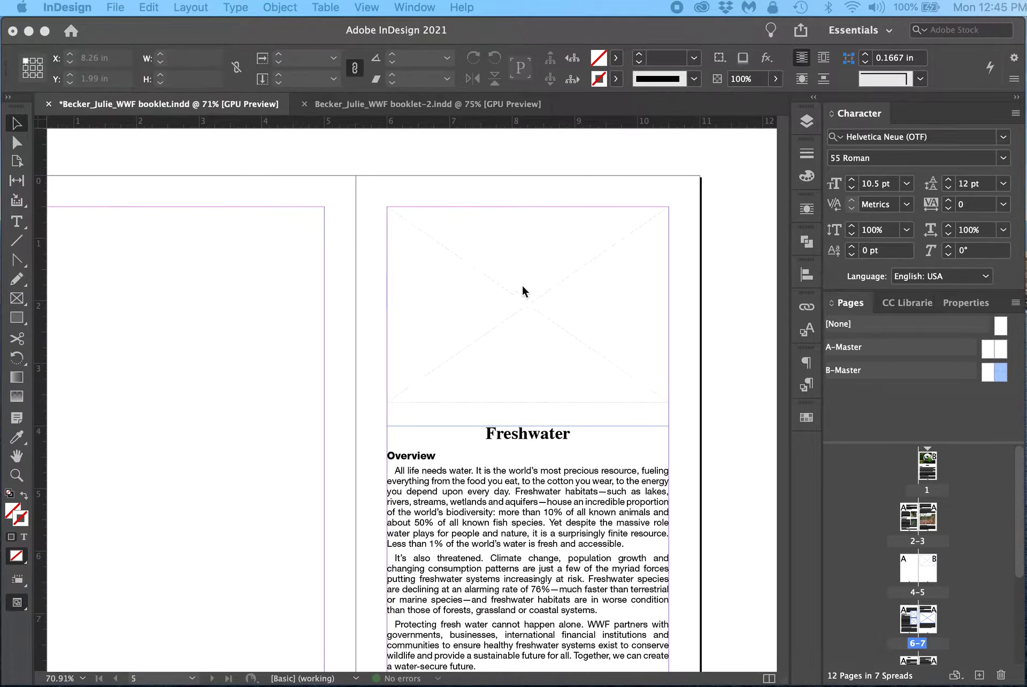
left_click(504, 321)
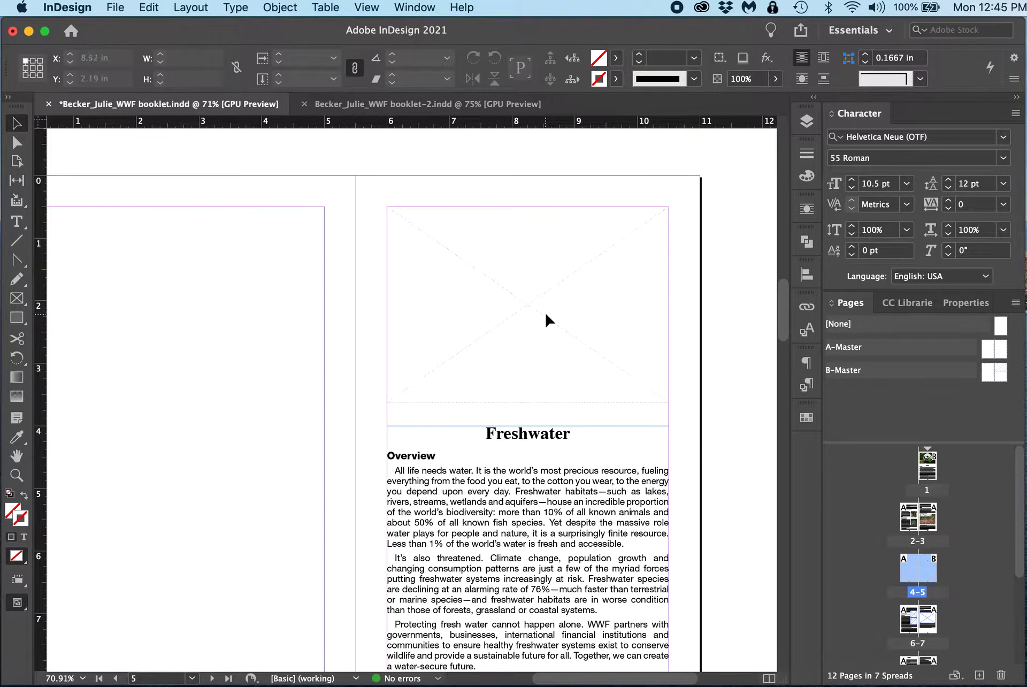
left_click(604, 316)
key("super+d")
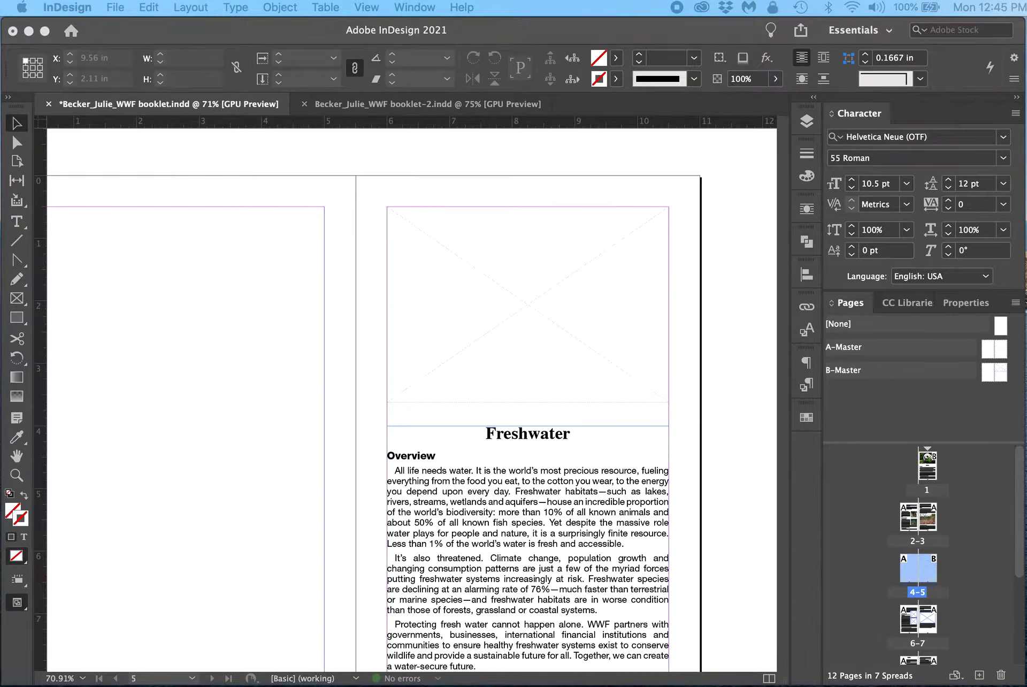
left_click_drag(835, 123, 500, 360)
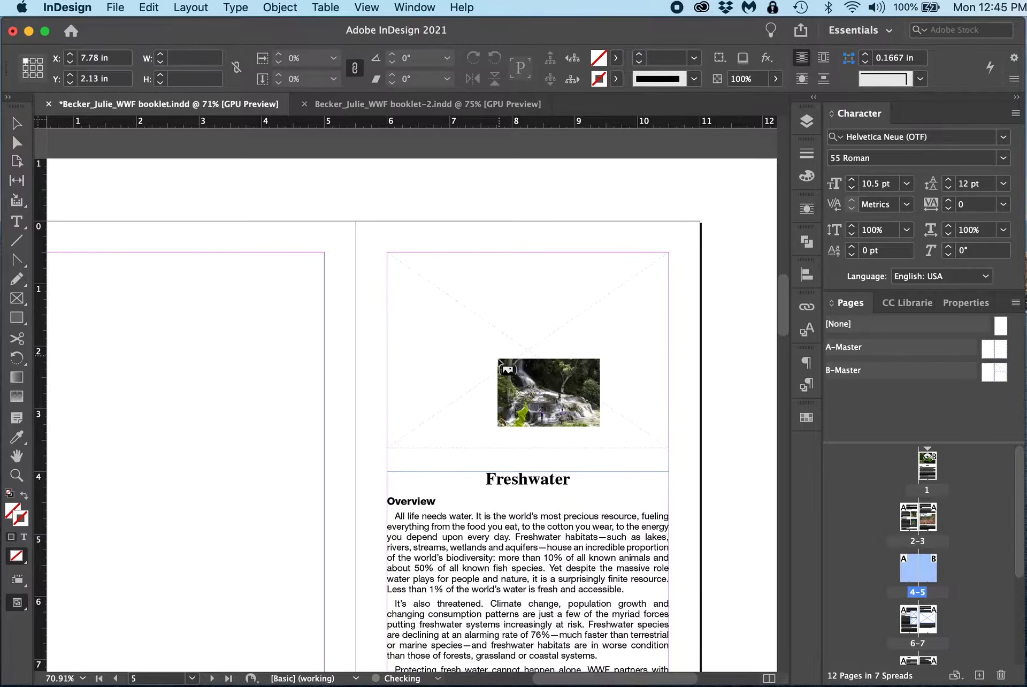
left_click(718, 355)
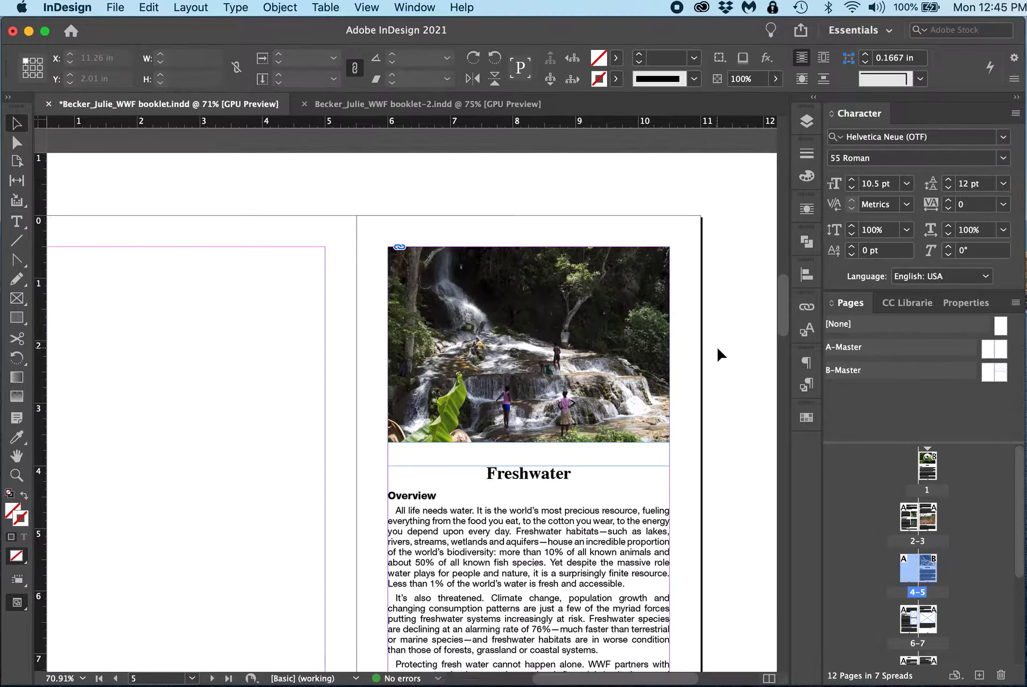
Step: Place ag person.jpg from the Fresh water folder into the upper wrapped frame on page 6
scroll(717, 355, "down", 10)
scroll(719, 350, "down", 5)
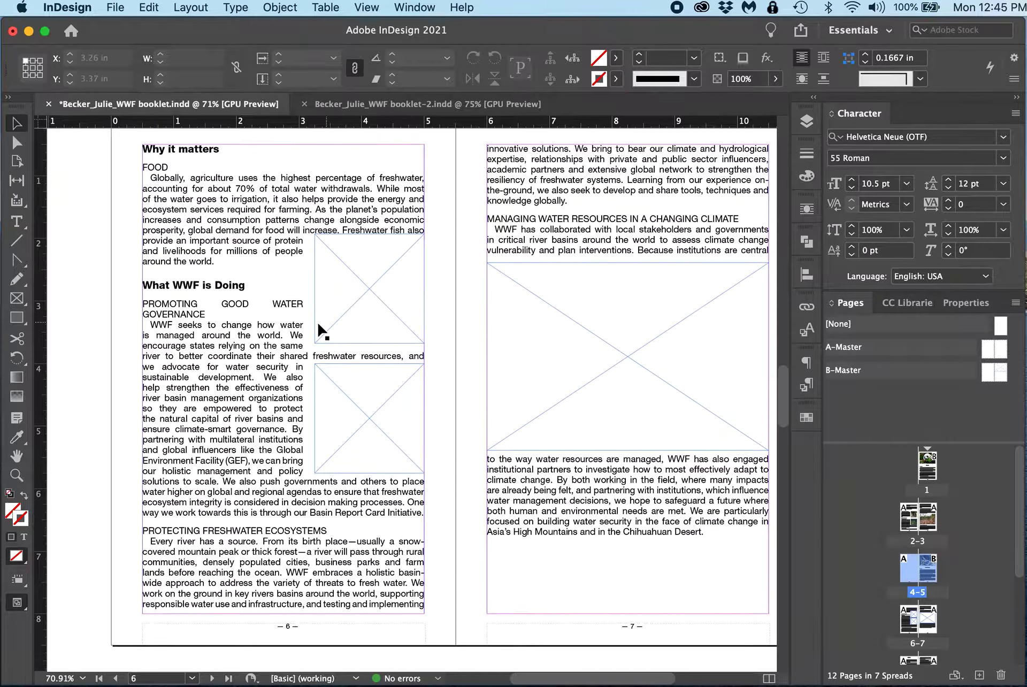
left_click(369, 301)
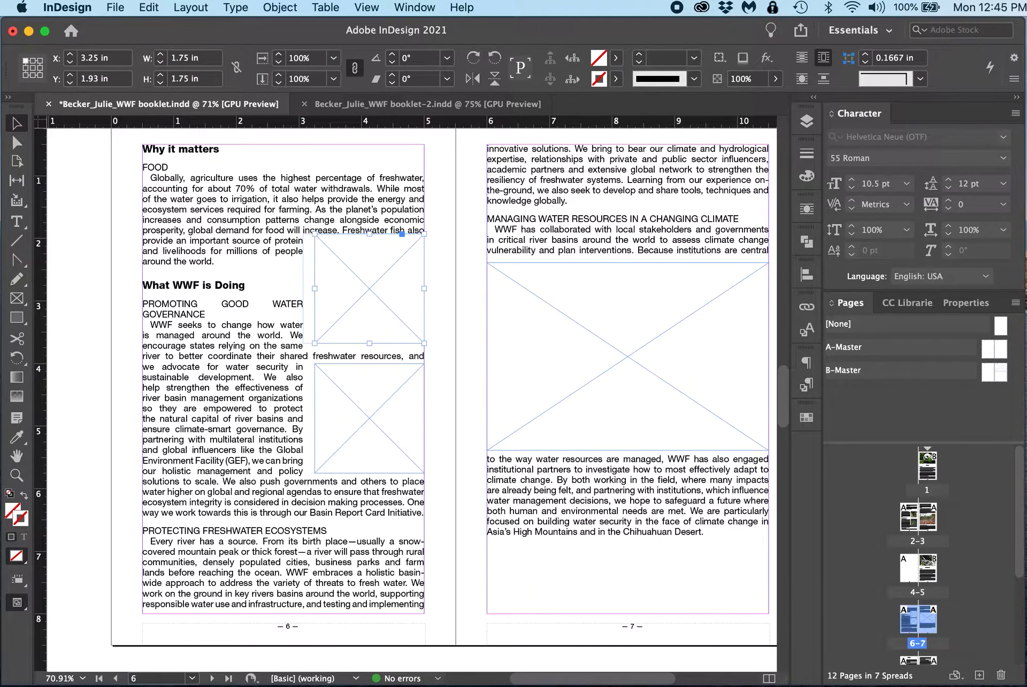
key("super+d")
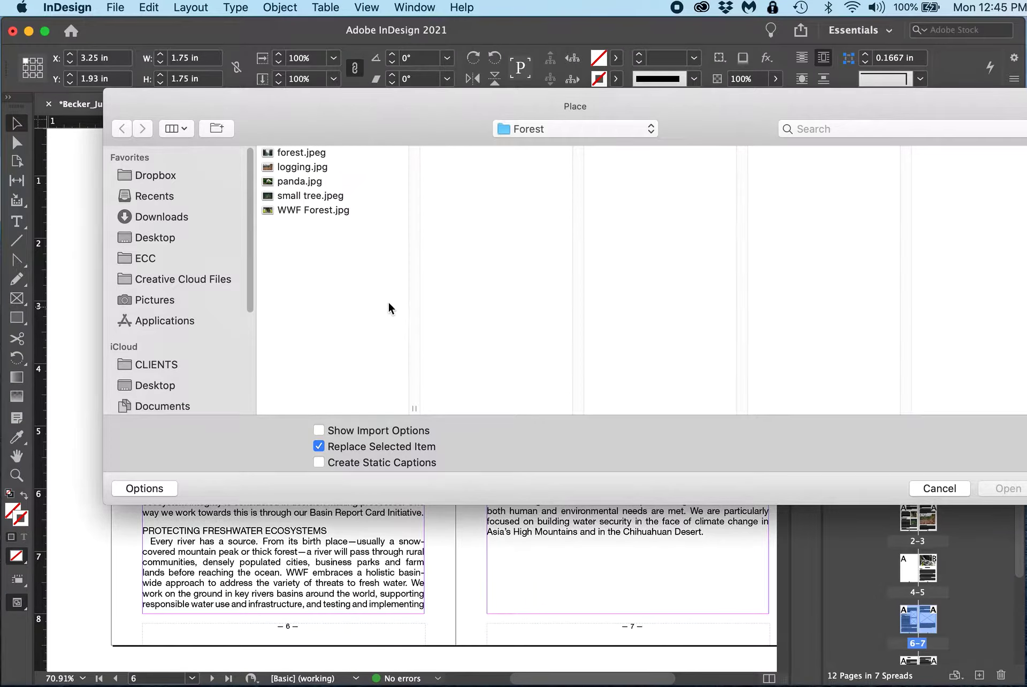
left_click(528, 129)
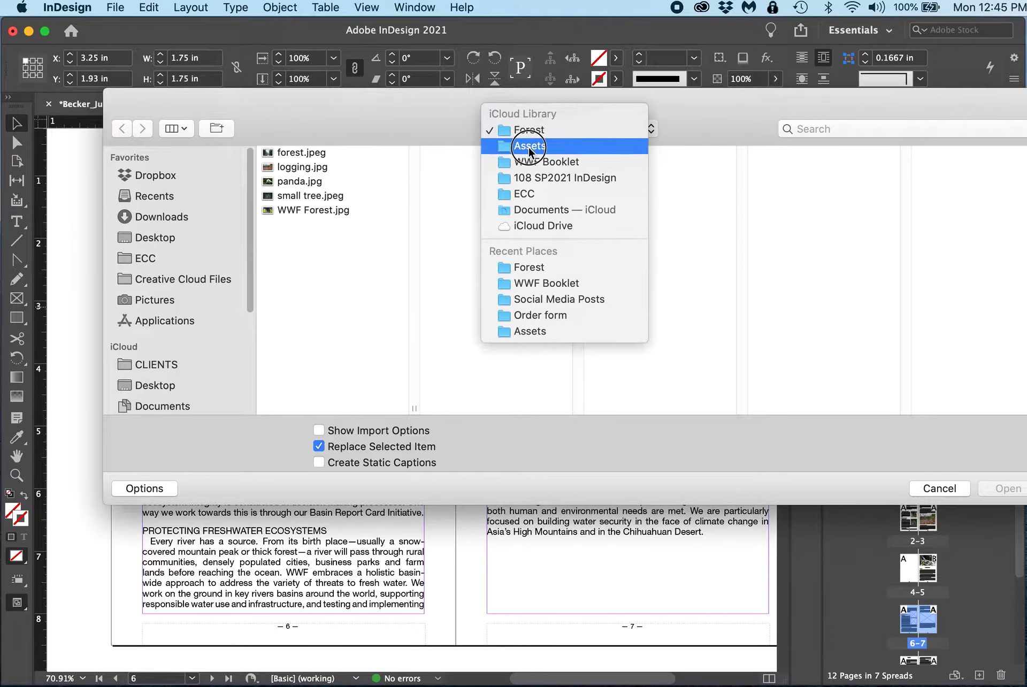
left_click(529, 148)
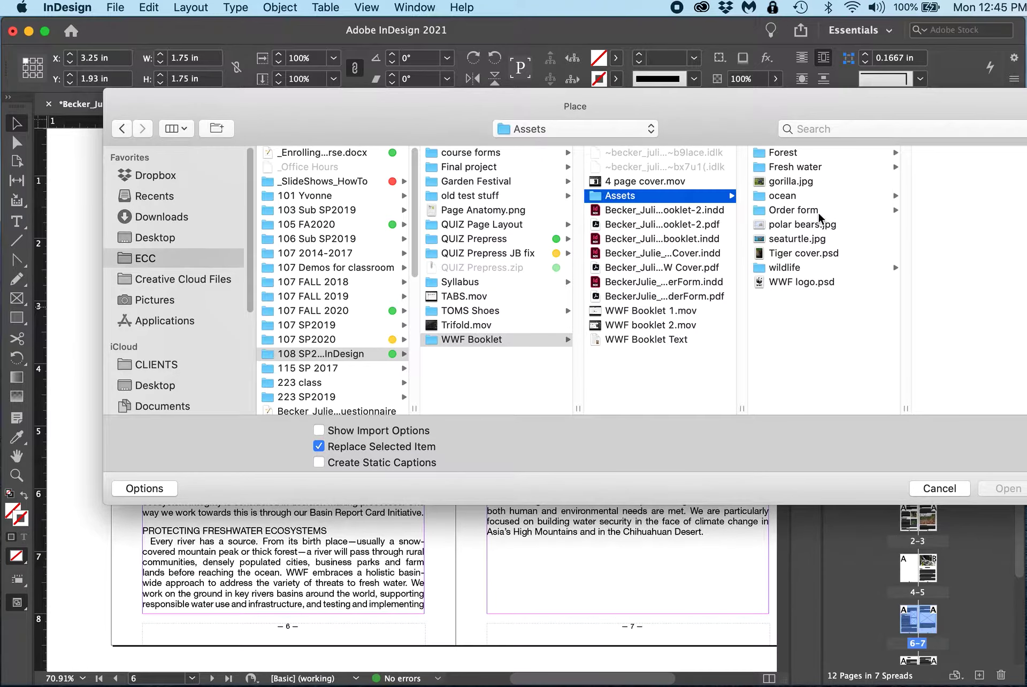
left_click(786, 167)
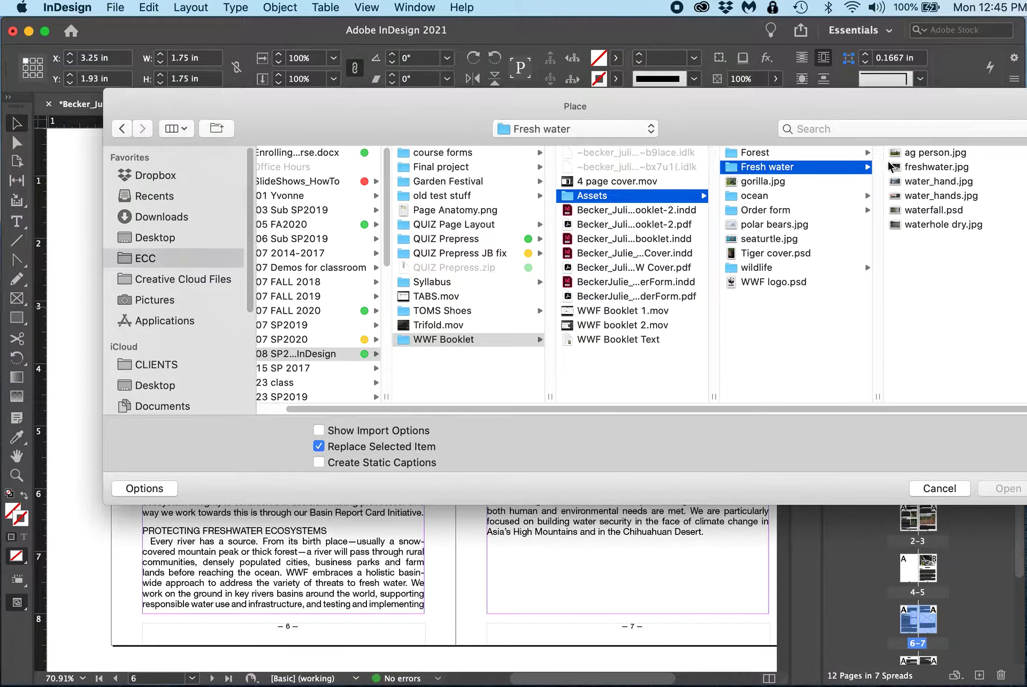
left_click(904, 152)
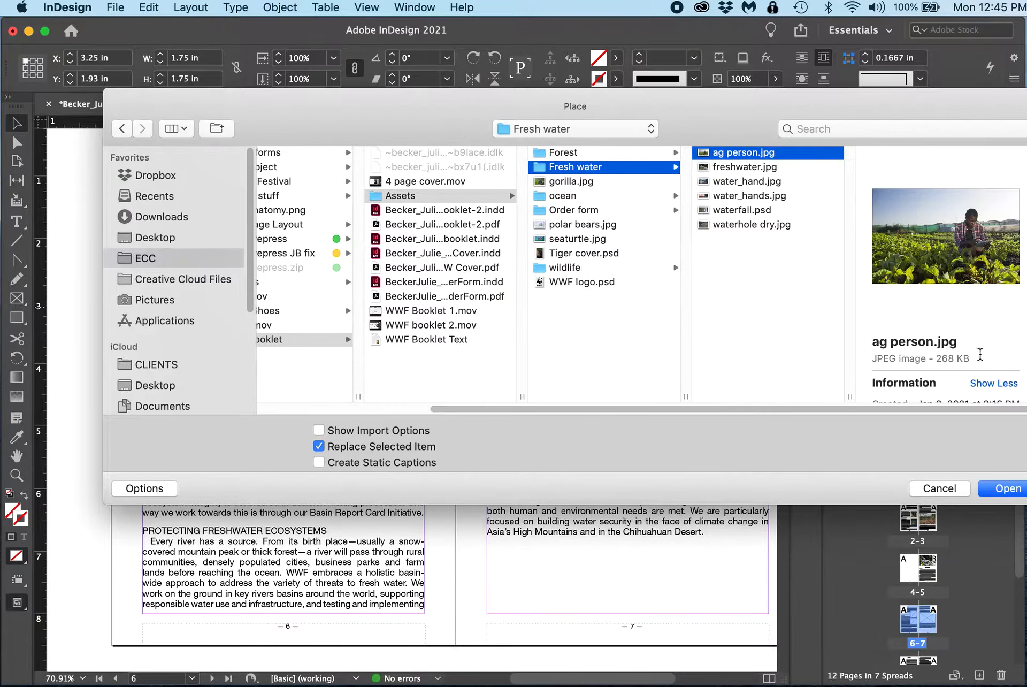
left_click(997, 488)
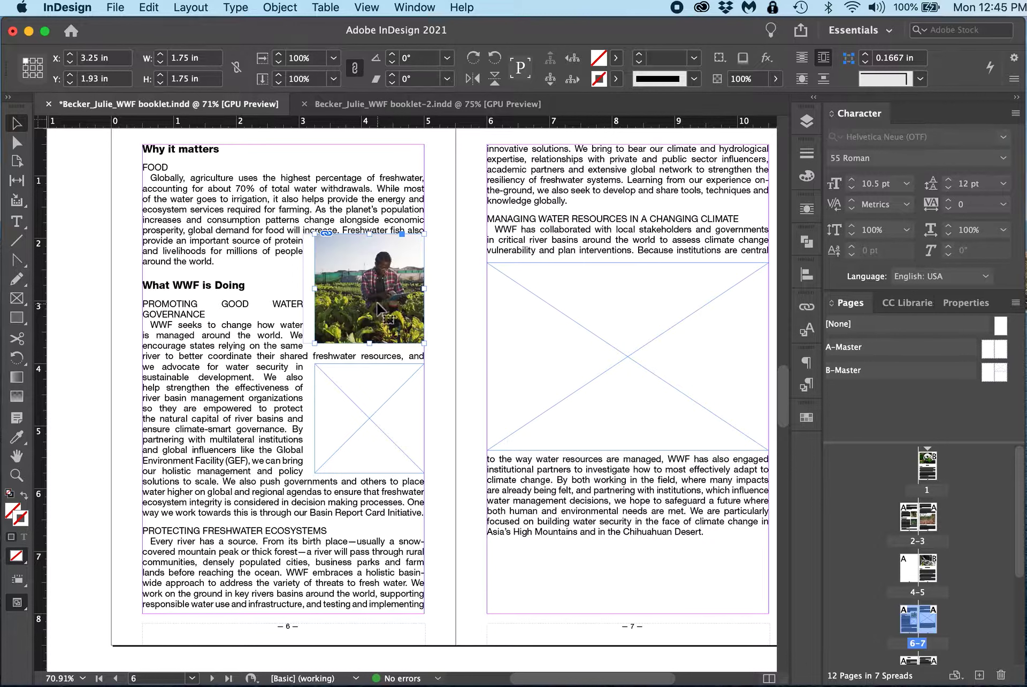
Step: Place water_hand.jpg into the lower wrapped frame on page 6
left_click(373, 442)
key("super+d")
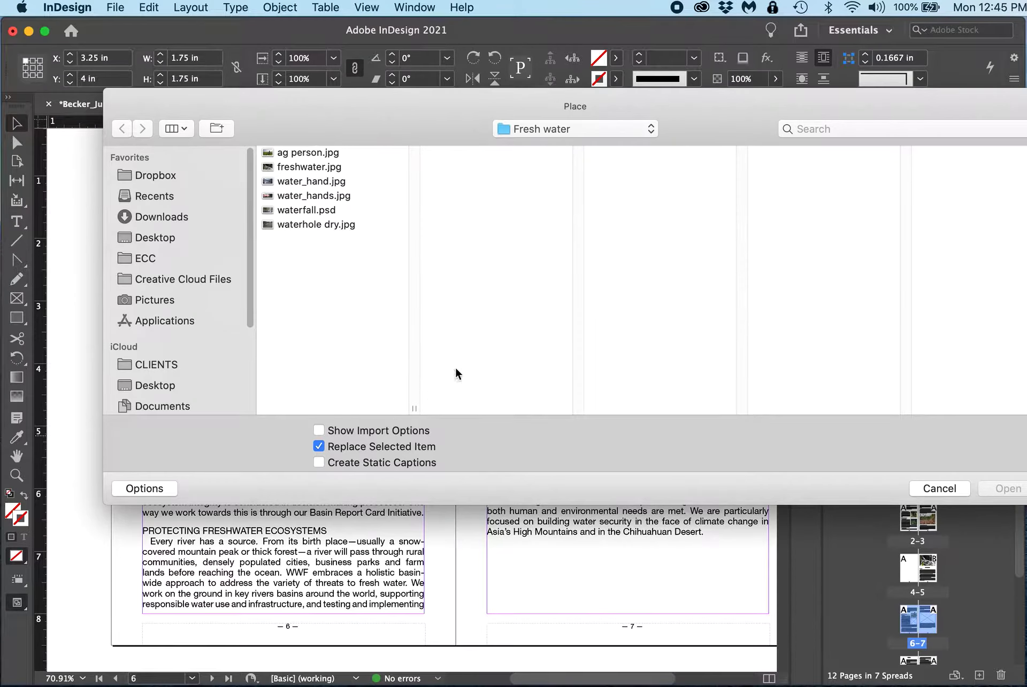
left_click(321, 196)
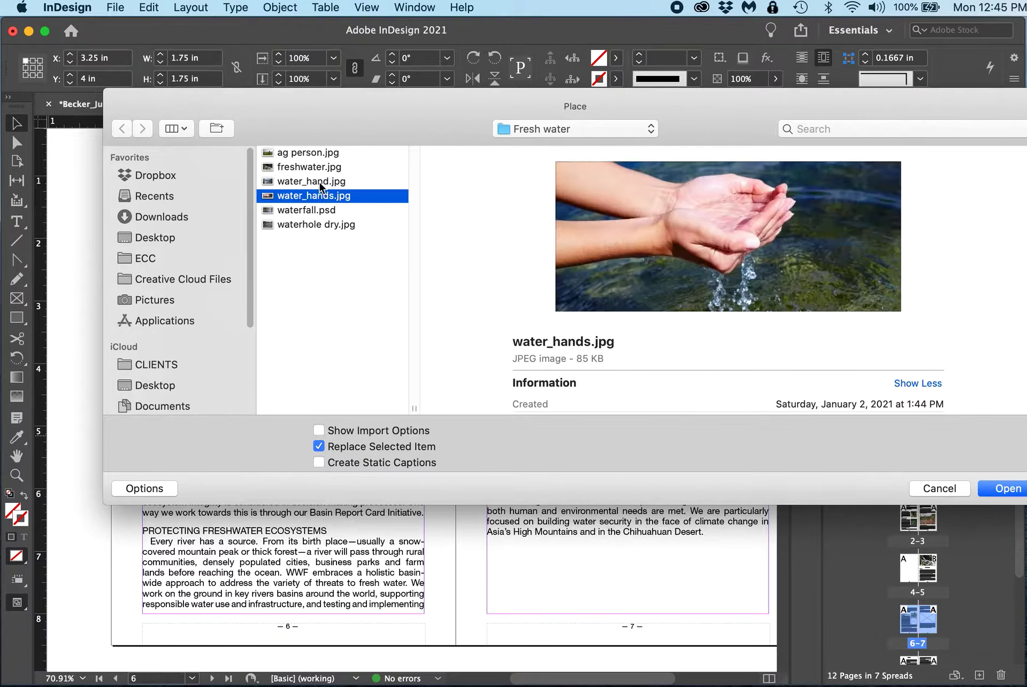
left_click(321, 182)
left_click(1007, 488)
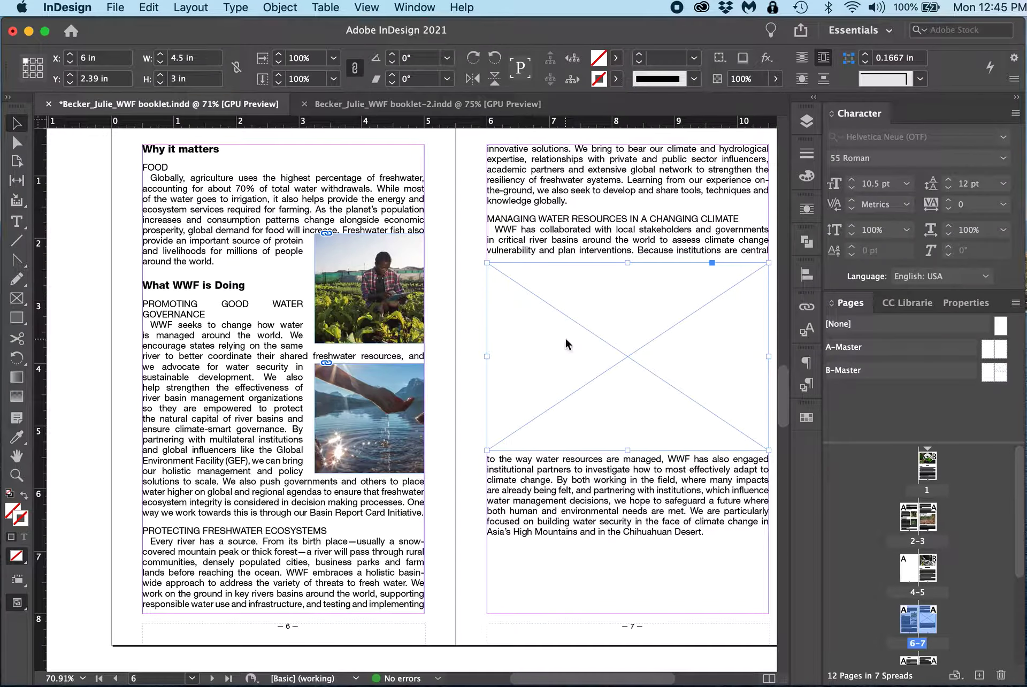
Step: Place waterhole dry.jpg into the large image frame on page 7
key("super+d")
left_click(319, 230)
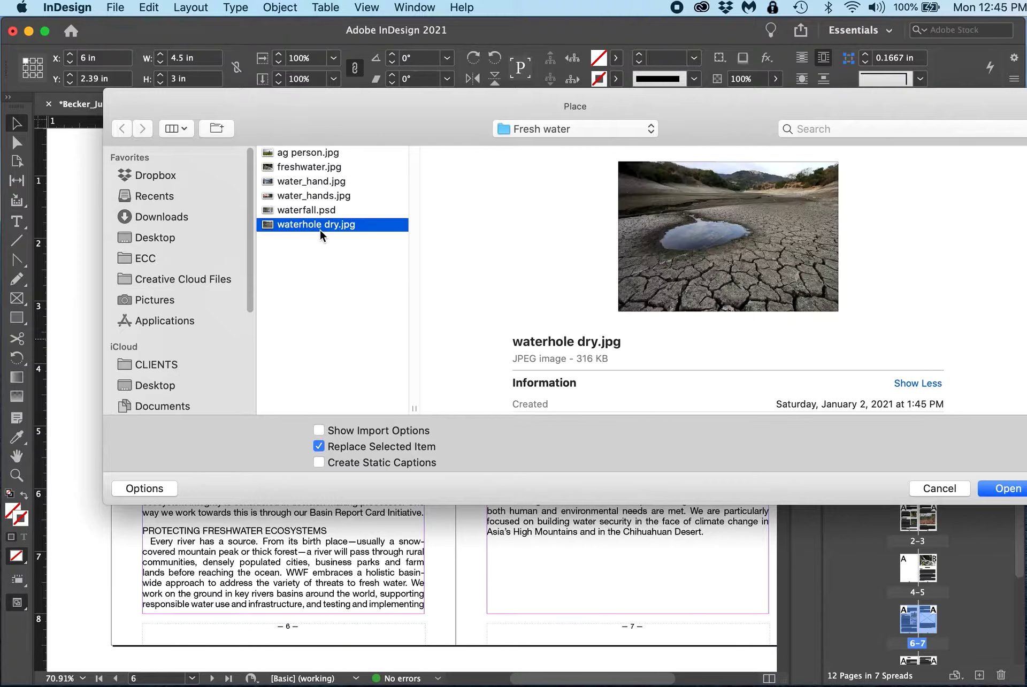
left_click(995, 487)
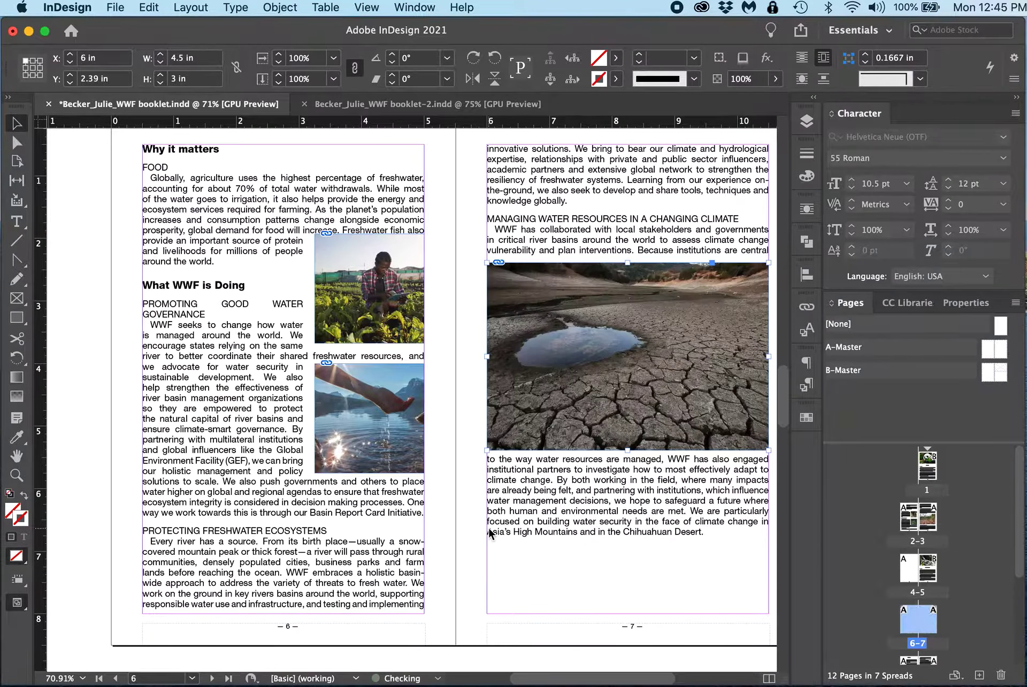
Step: Reposition the two anchored photo frames on page 6 lower within the text column
left_click(459, 414)
left_click_drag(445, 388, 394, 425)
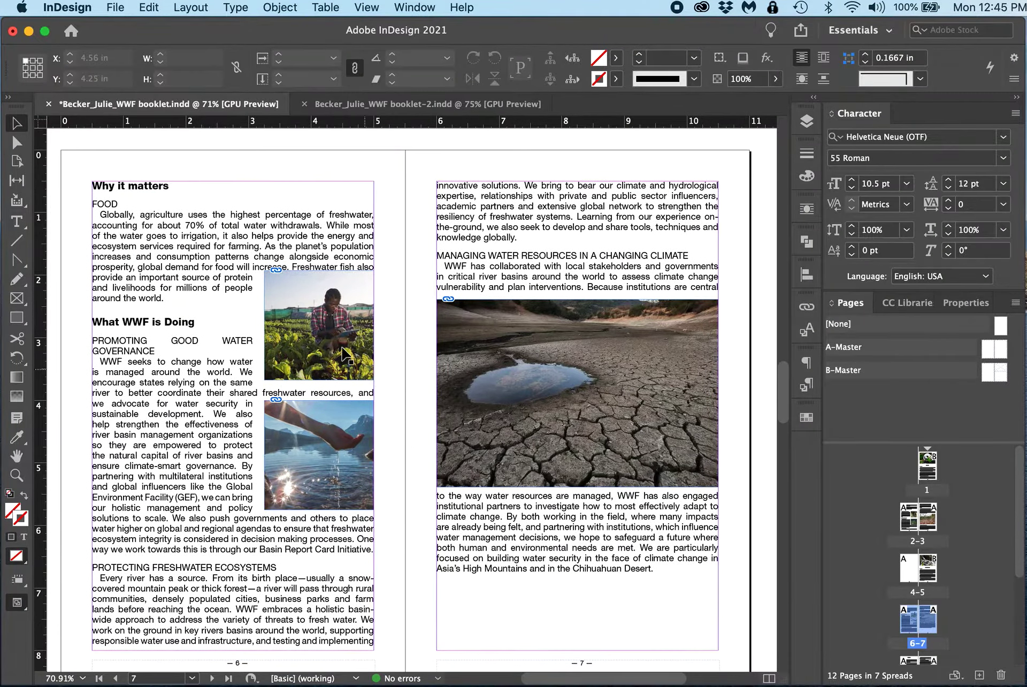
left_click(339, 346)
left_click(328, 436, "shift")
left_click_drag(329, 435, 336, 507)
left_click(389, 378)
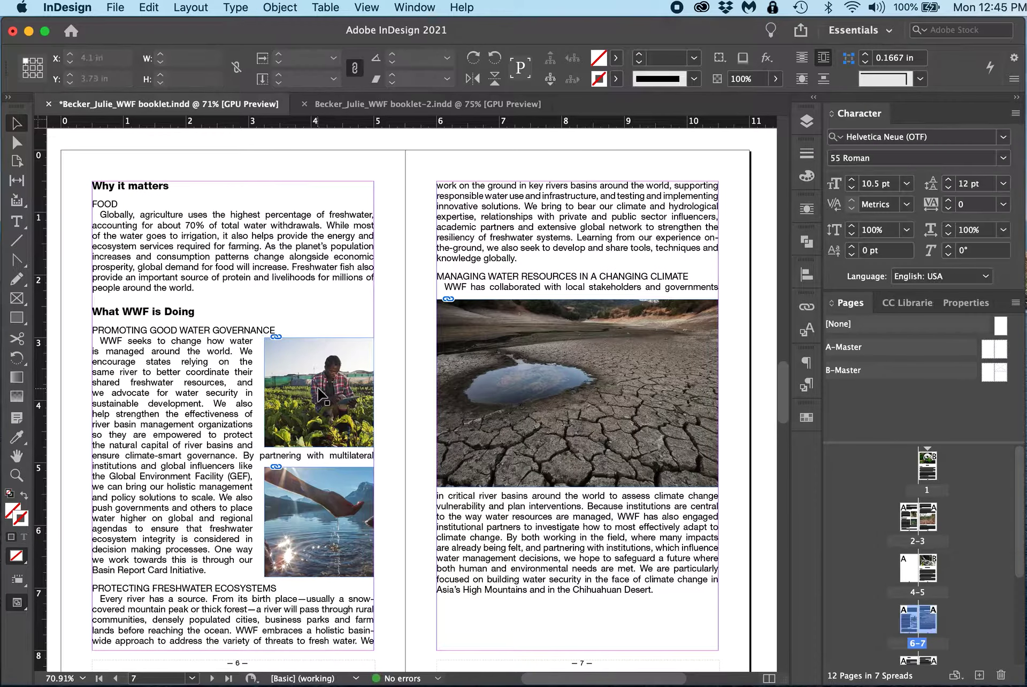
left_click_drag(322, 390, 326, 383)
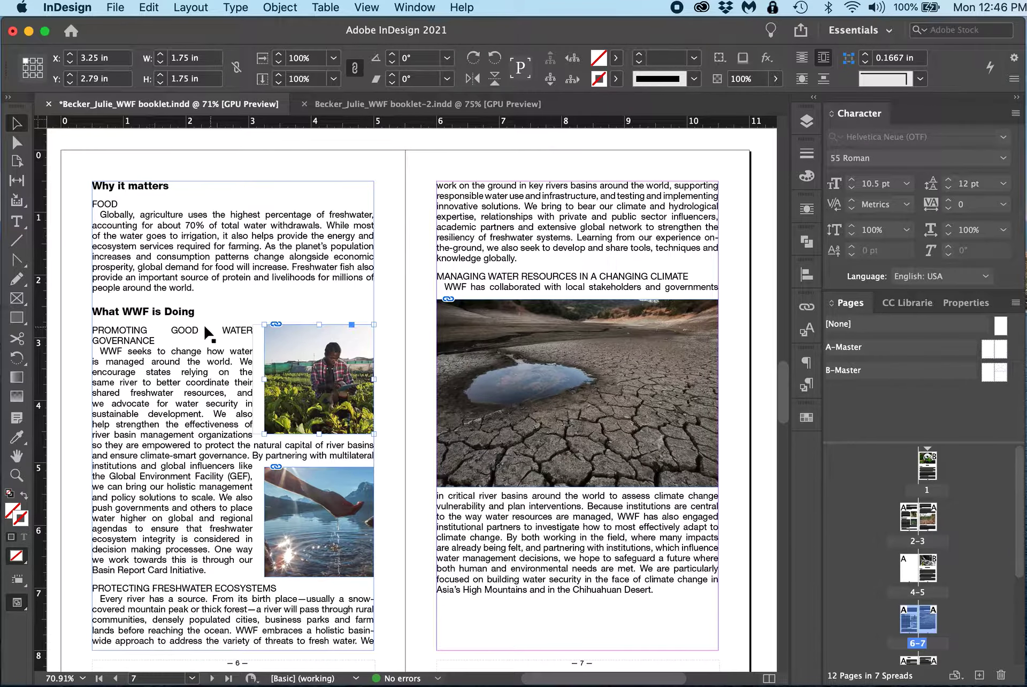
key("Down")
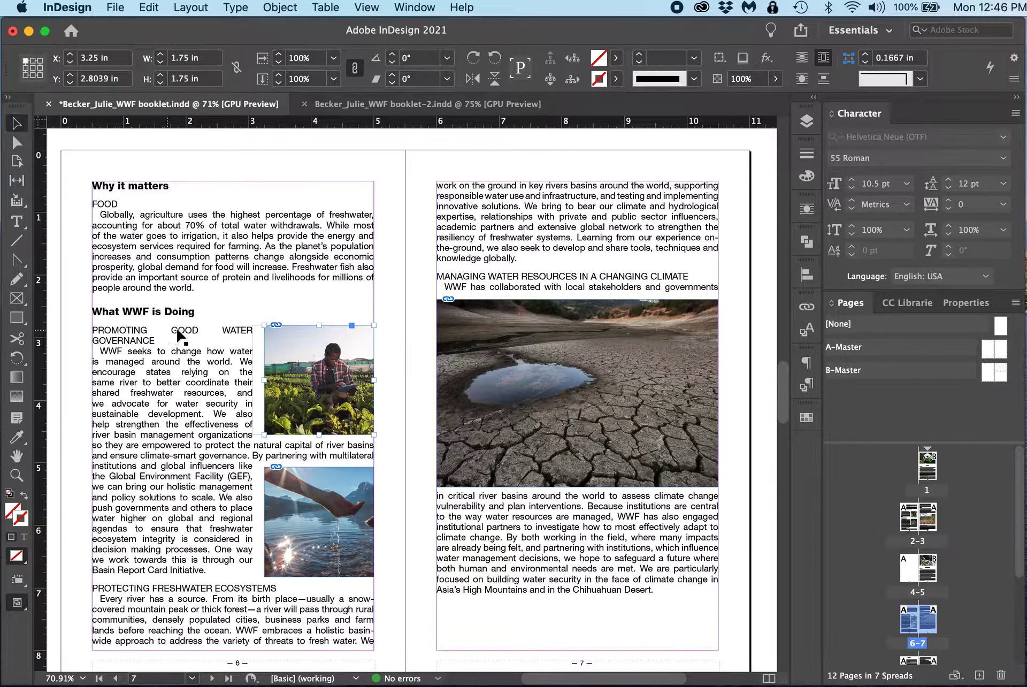
Step: Edit the subhead-secondary paragraph style, setting its alignment to Left
left_click(16, 220)
left_click_drag(181, 330, 203, 330)
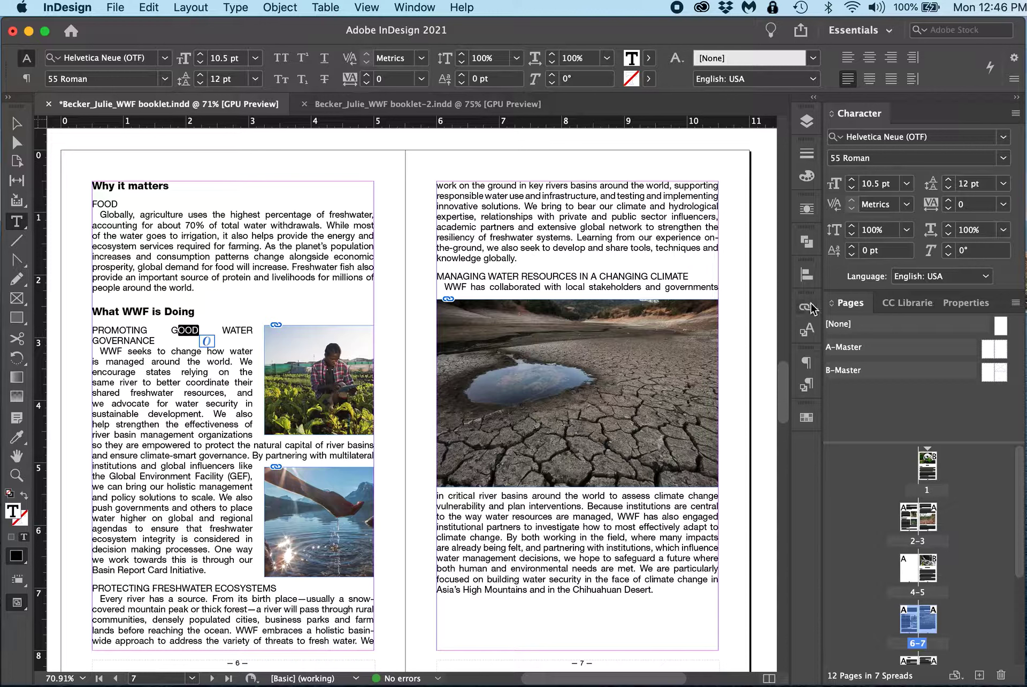
left_click(806, 386)
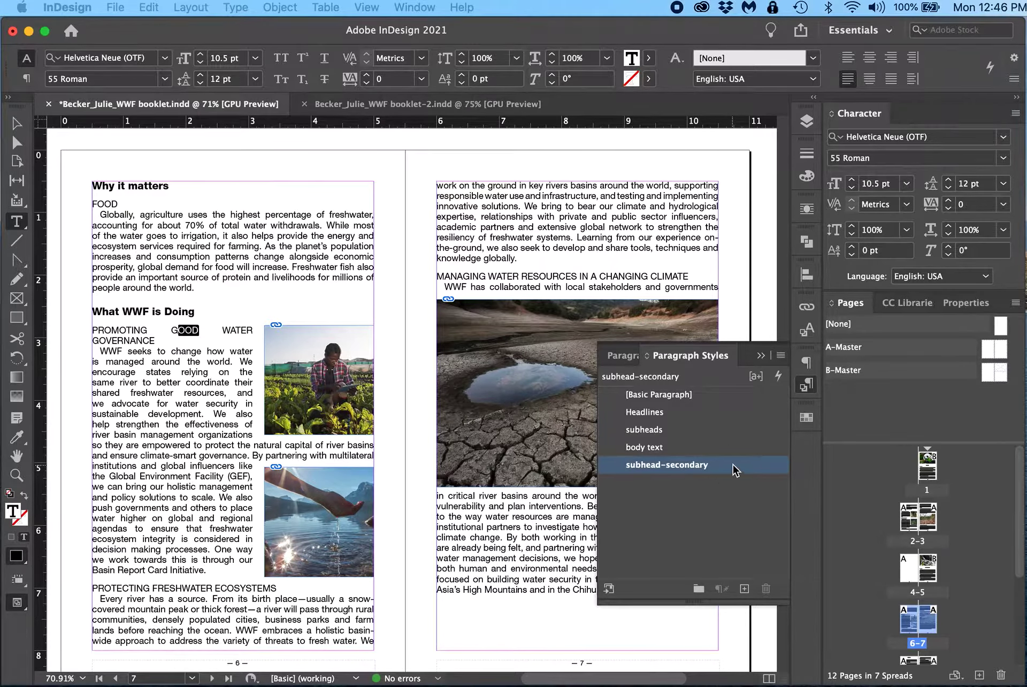
double_click(666, 464)
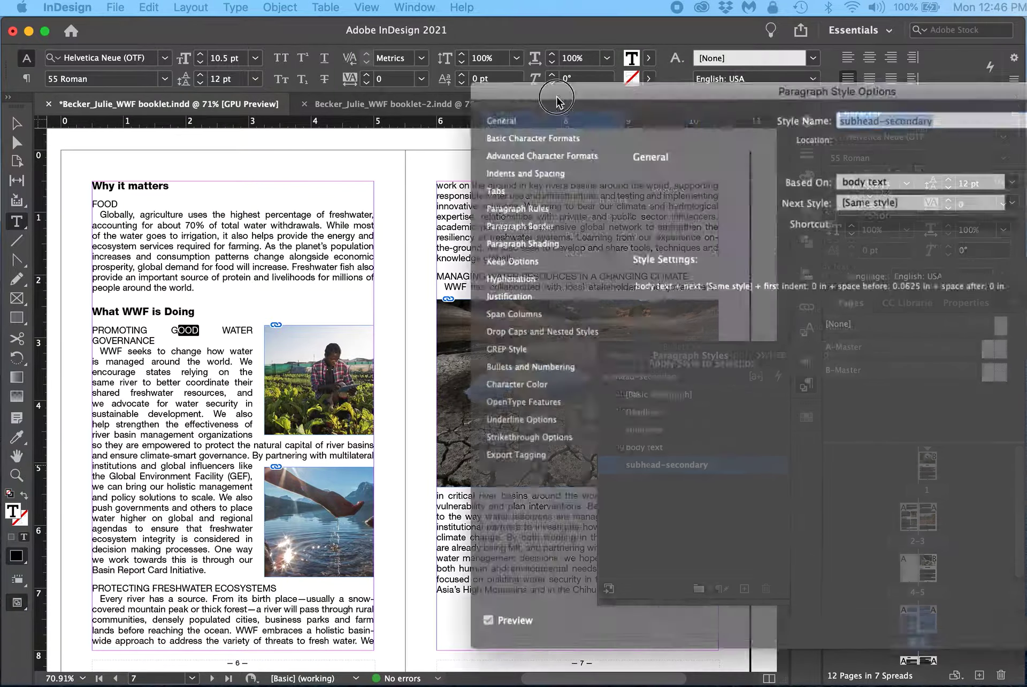
left_click(317, 208)
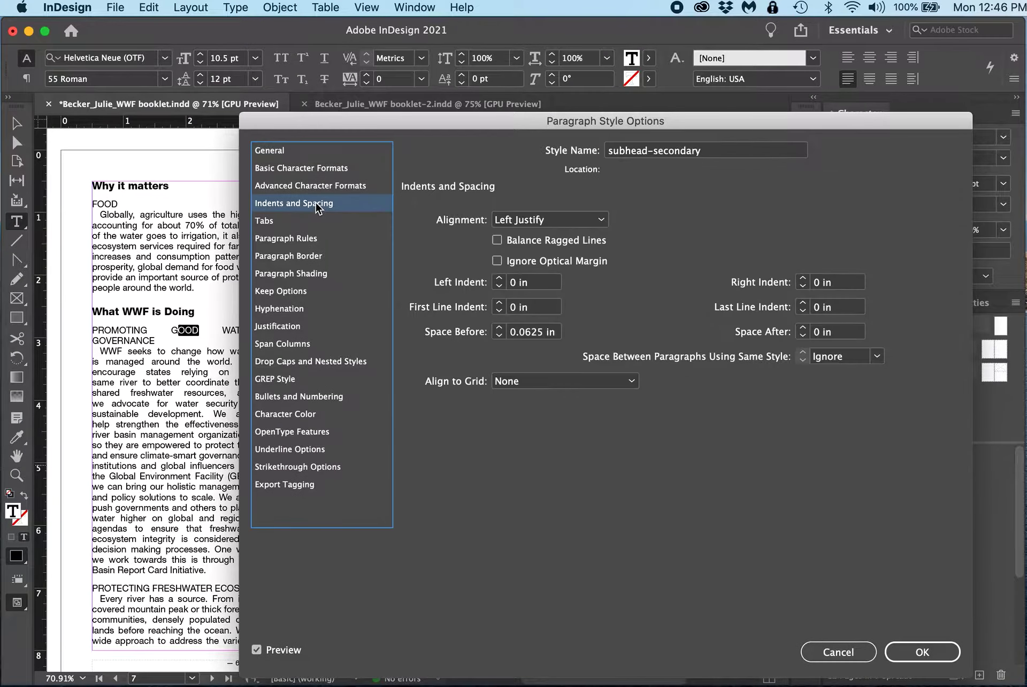
left_click(540, 220)
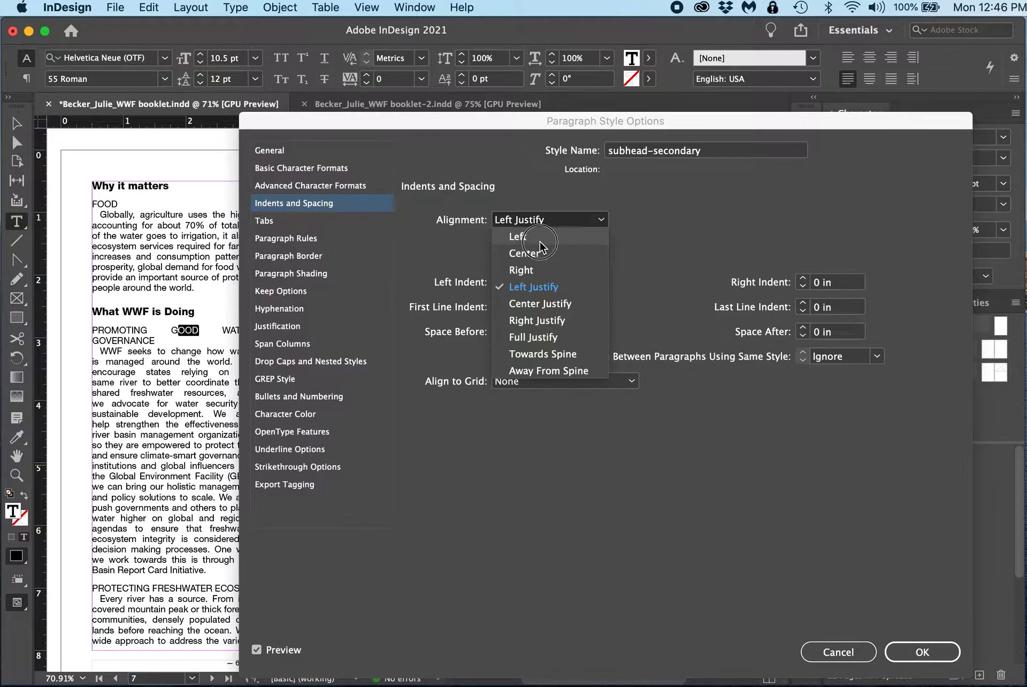
left_click(532, 236)
left_click(936, 659)
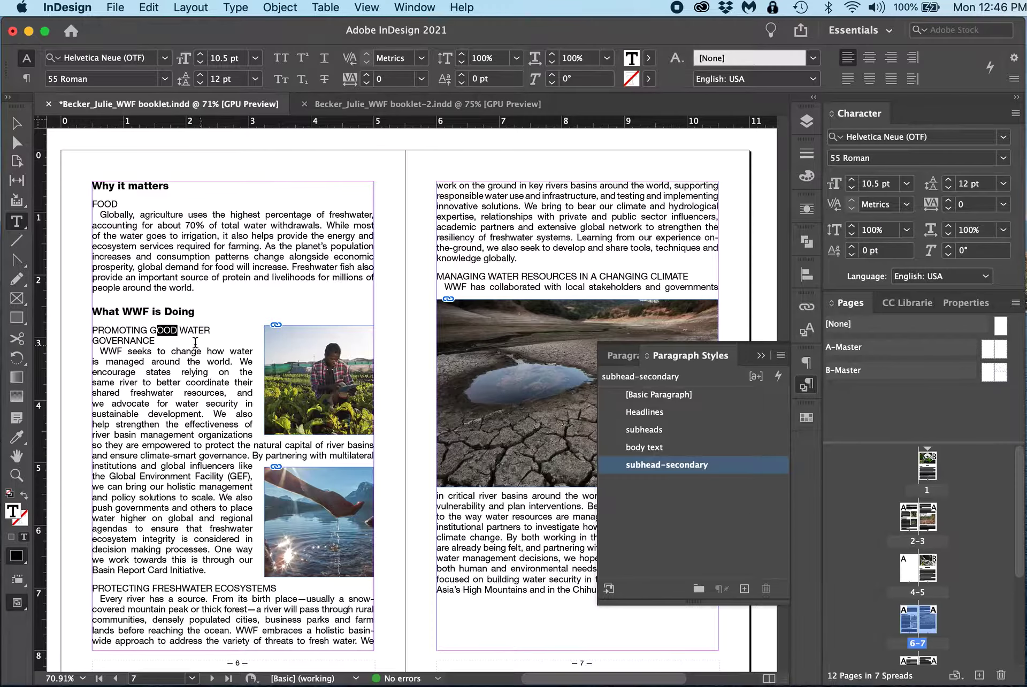
Step: Move the ag person frame's anchor into the paragraph below the Promoting Good Water Governance subhead
left_click(17, 123)
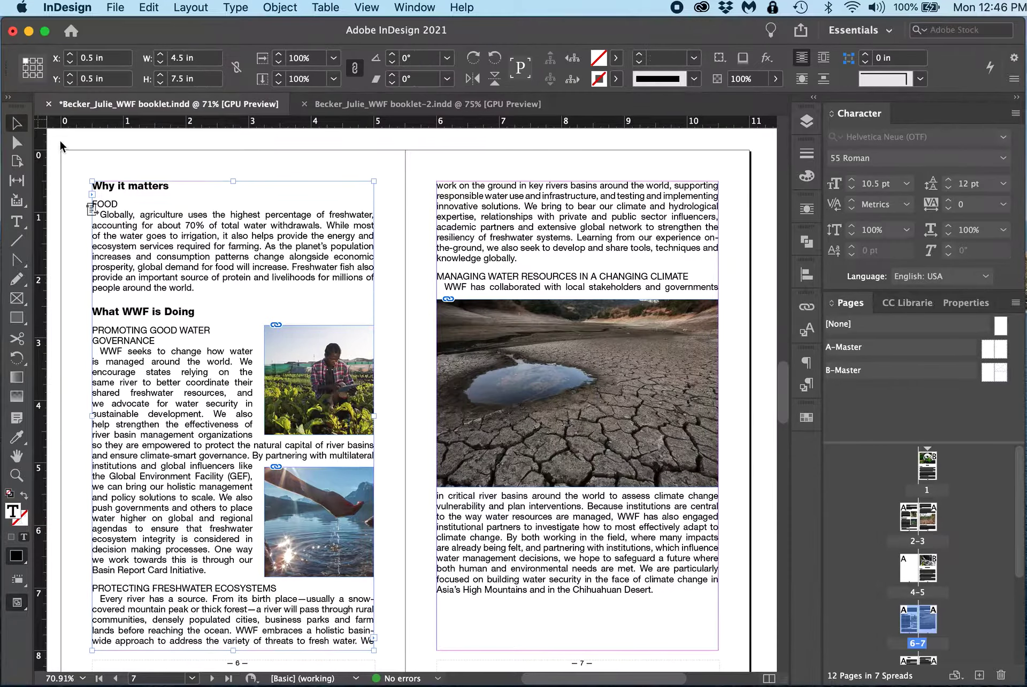
left_click(345, 331)
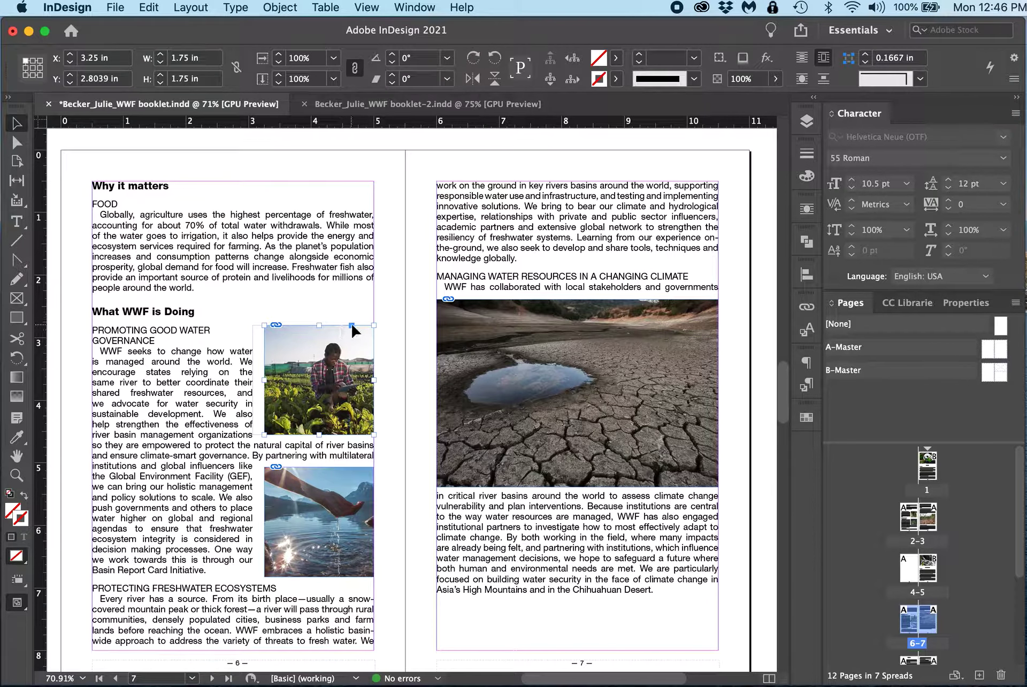
left_click_drag(352, 325, 176, 353)
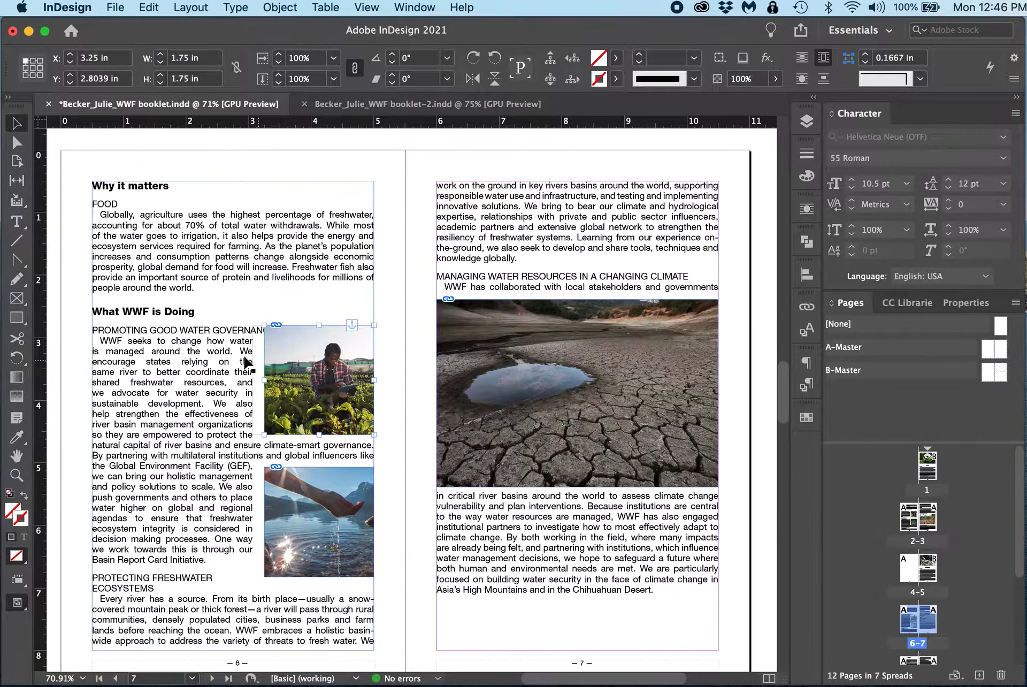
Step: Insert a paragraph return in the Promoting Good Water Governance subhead so it clears the photo
left_click(17, 221)
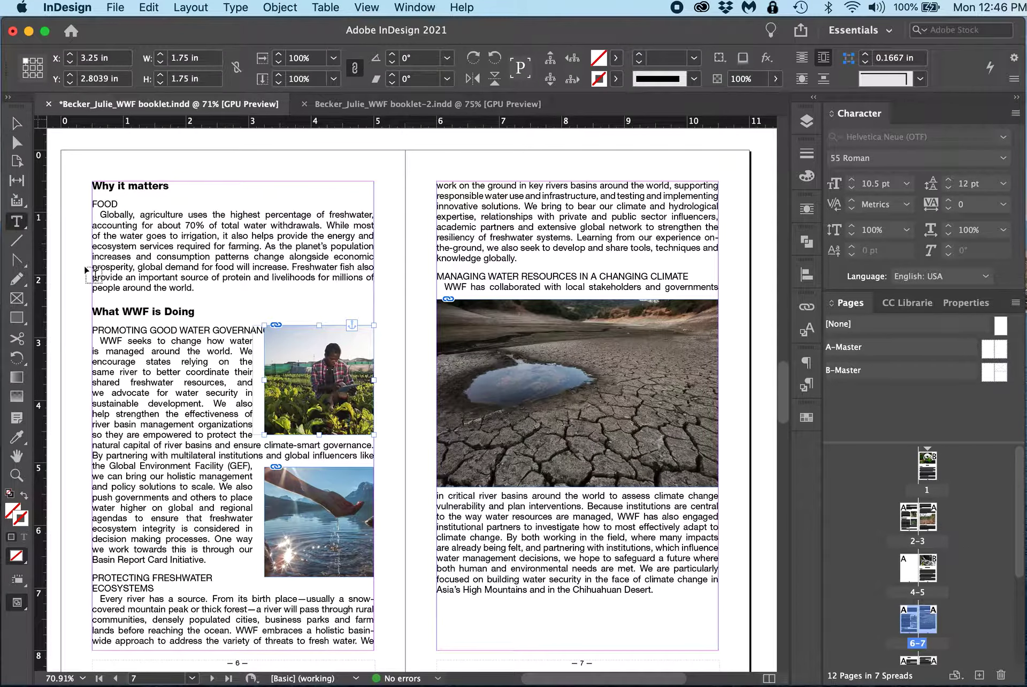
left_click(213, 329)
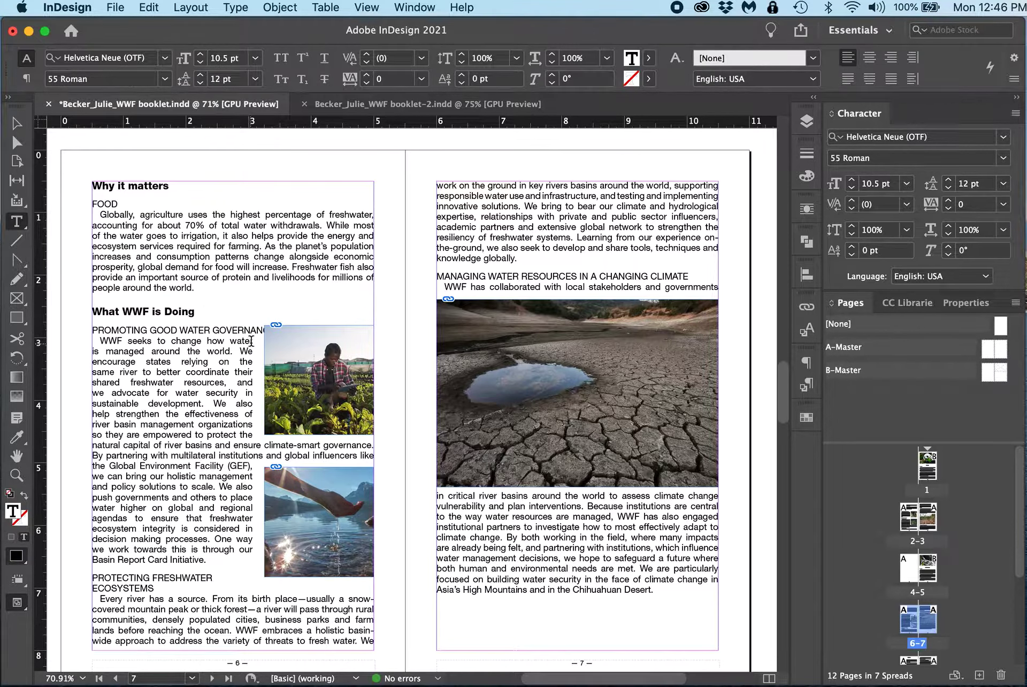
key("Return")
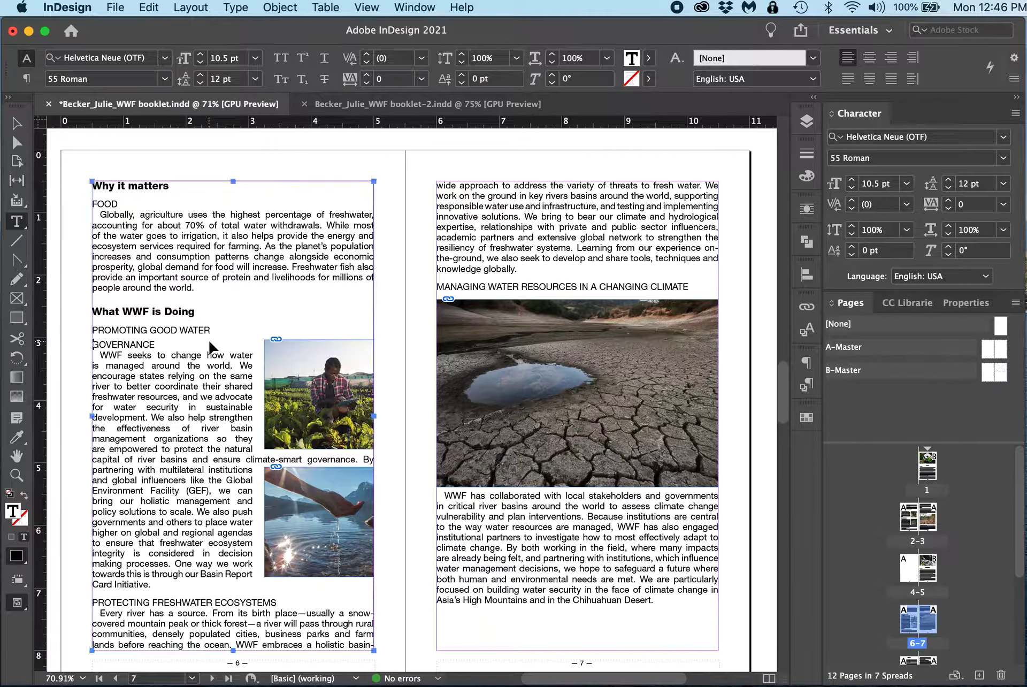
key("BackSpace")
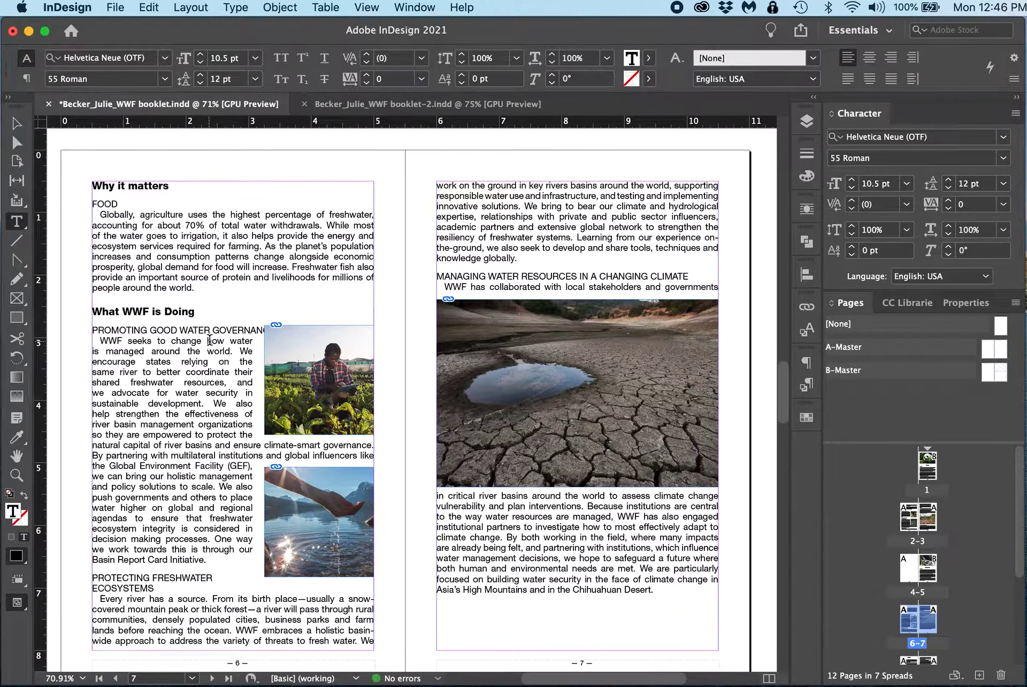
key("Return")
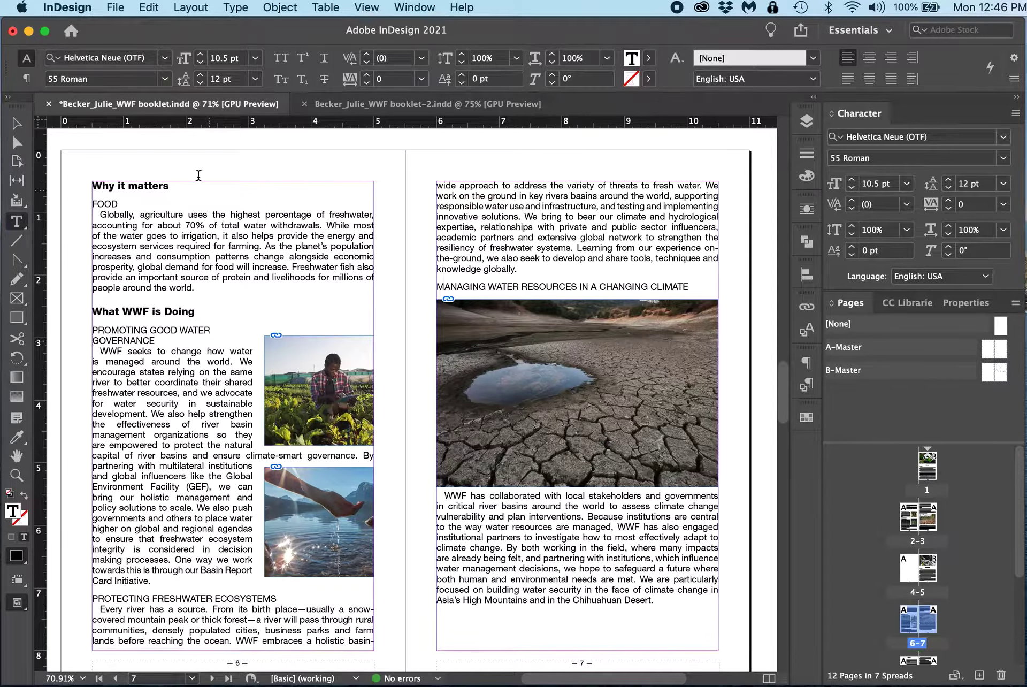
Step: Move the water_hand photo frame further down the text on page 6
left_click(17, 123)
left_click(330, 523)
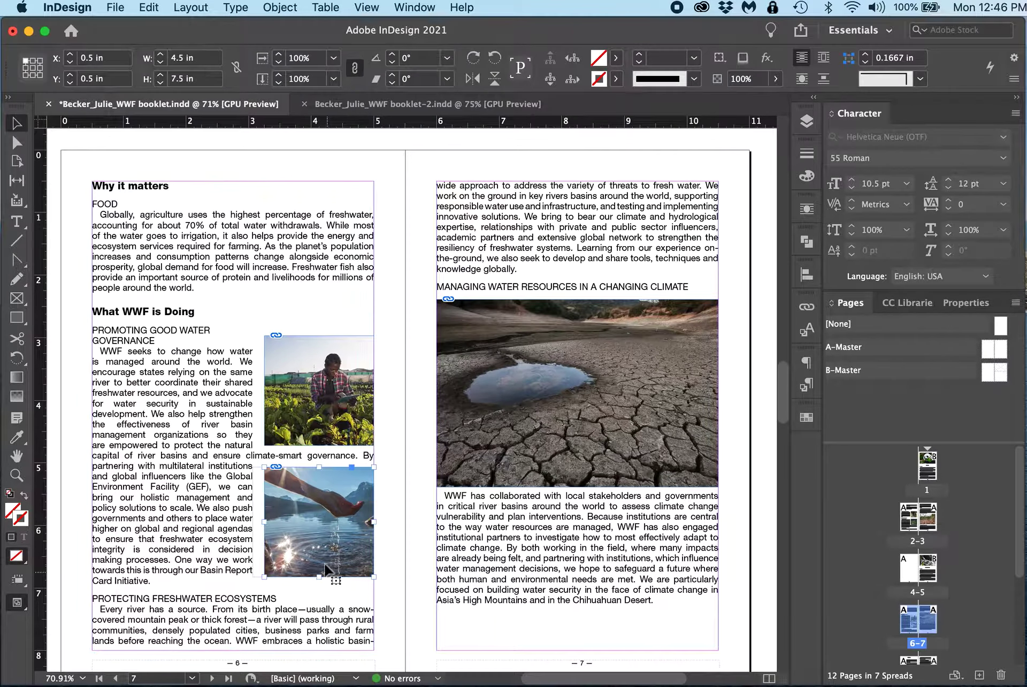
left_click_drag(328, 568, 337, 614)
scroll(338, 580, "down", 2)
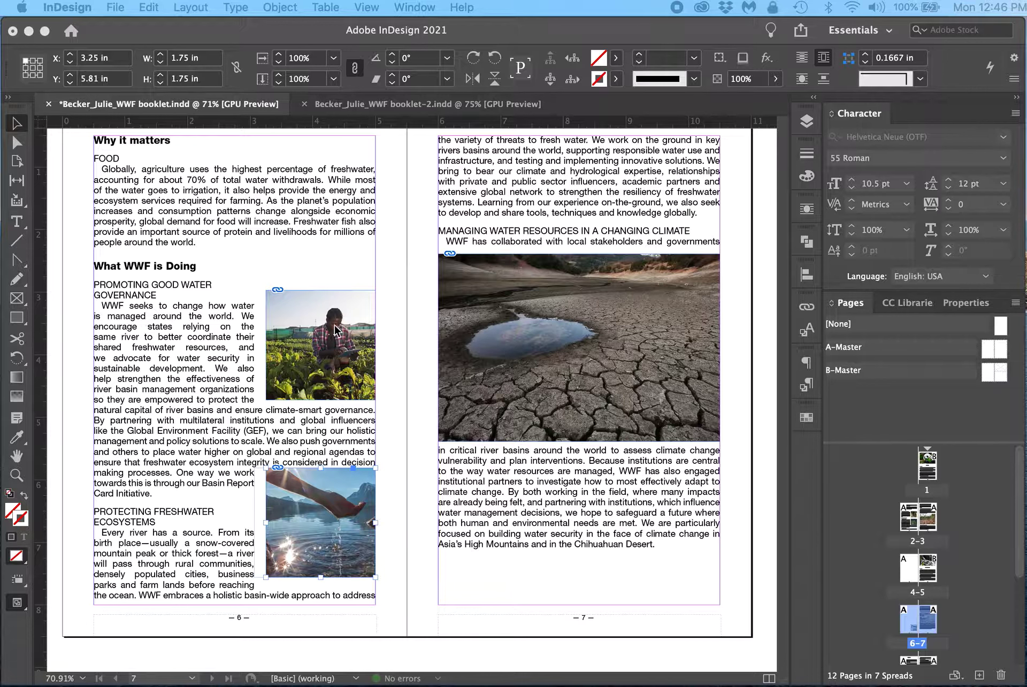
Step: Release the ag person photo frame's anchor and move the frame up beside the FOOD paragraph on page 6
left_click(397, 317)
scroll(343, 329, "up", 2)
left_click(390, 353)
left_click(334, 381)
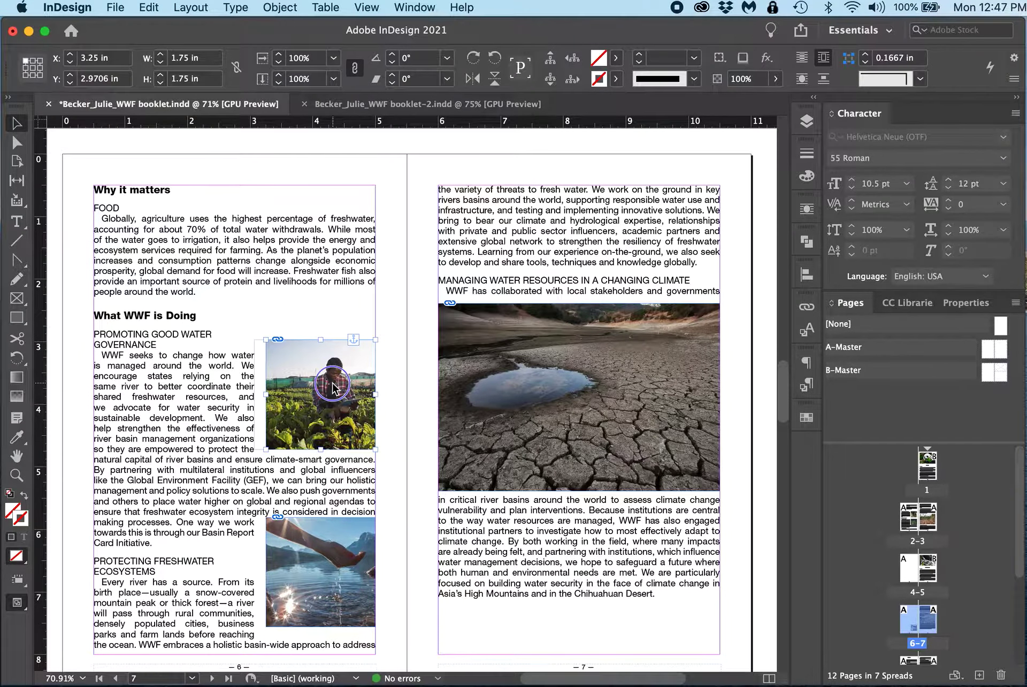
right_click(333, 387)
mouse_move(394, 316)
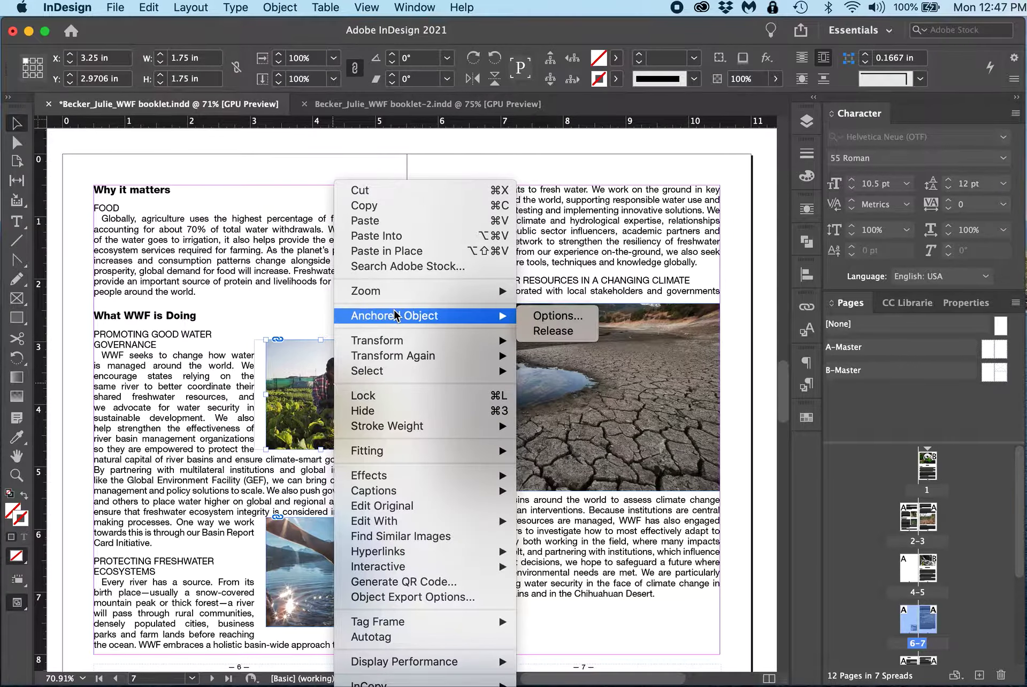
left_click(553, 330)
left_click_drag(328, 396, 344, 262)
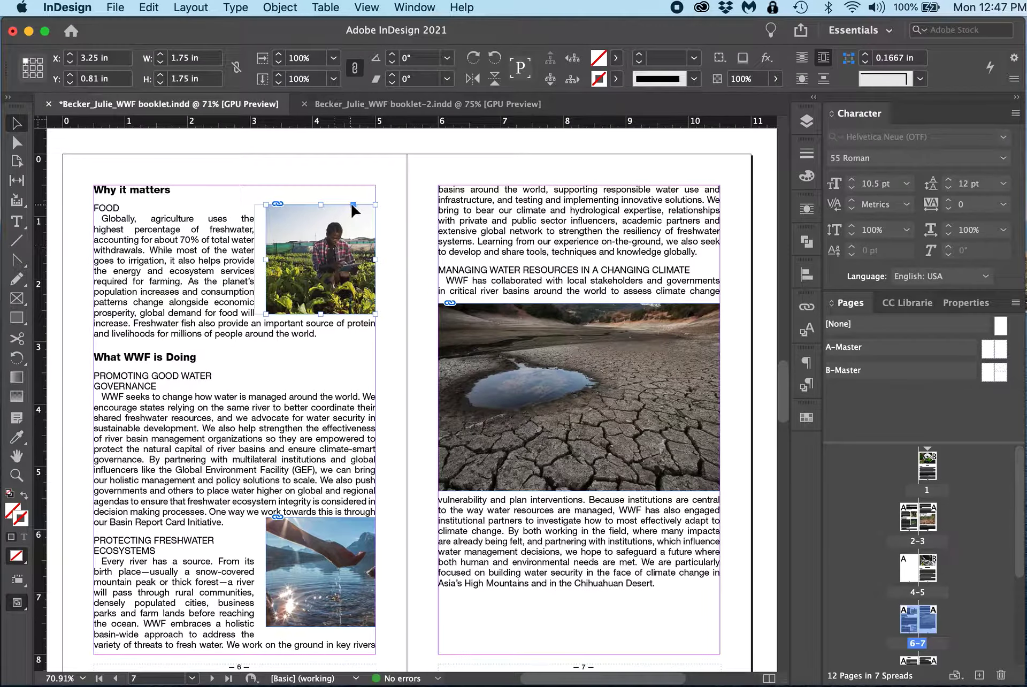
Step: Move the water_hand photo up beside the Promoting Good Water Governance paragraph on page 6
double_click(168, 212)
left_click_drag(326, 558, 325, 410)
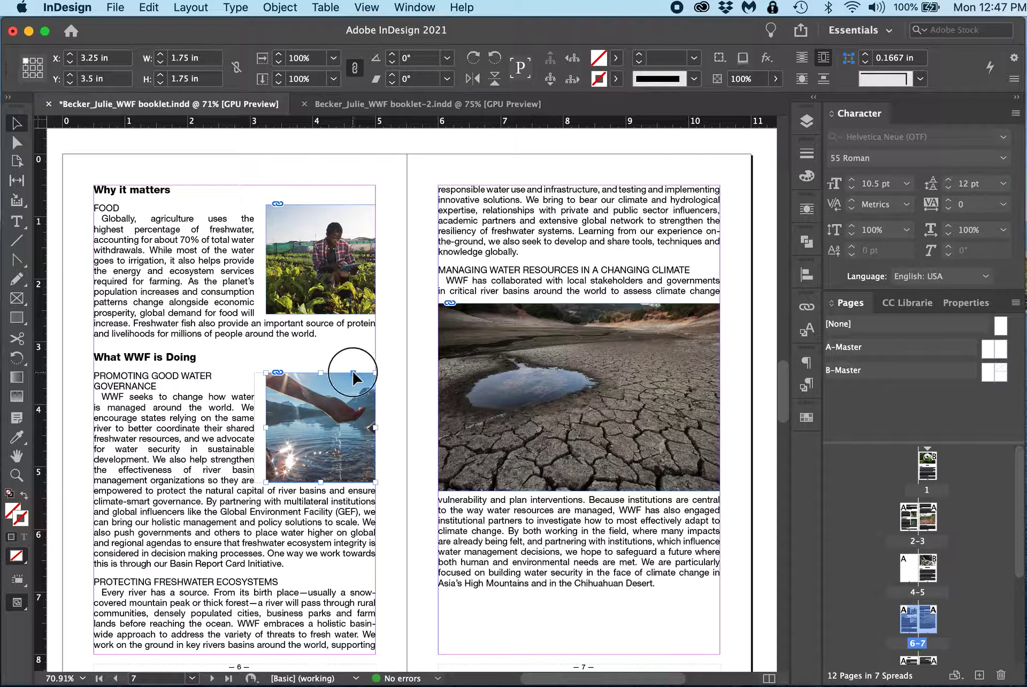
left_click(402, 445)
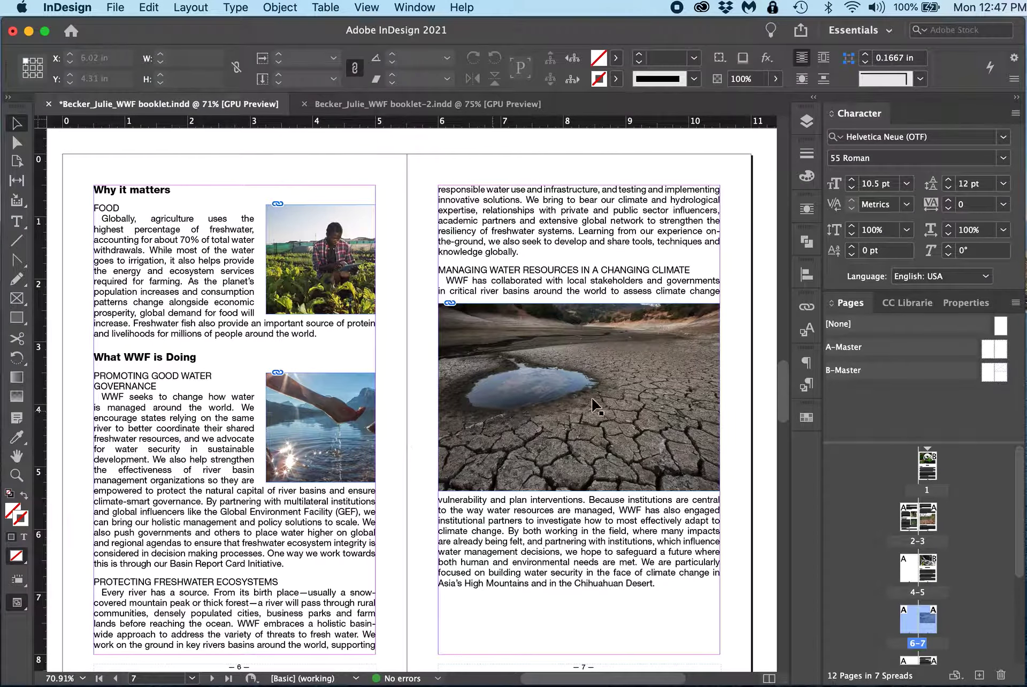
Step: Move the cracked-earth photo on page 7 up above the Managing Water Resources in a Changing Climate subhead
left_click(617, 407)
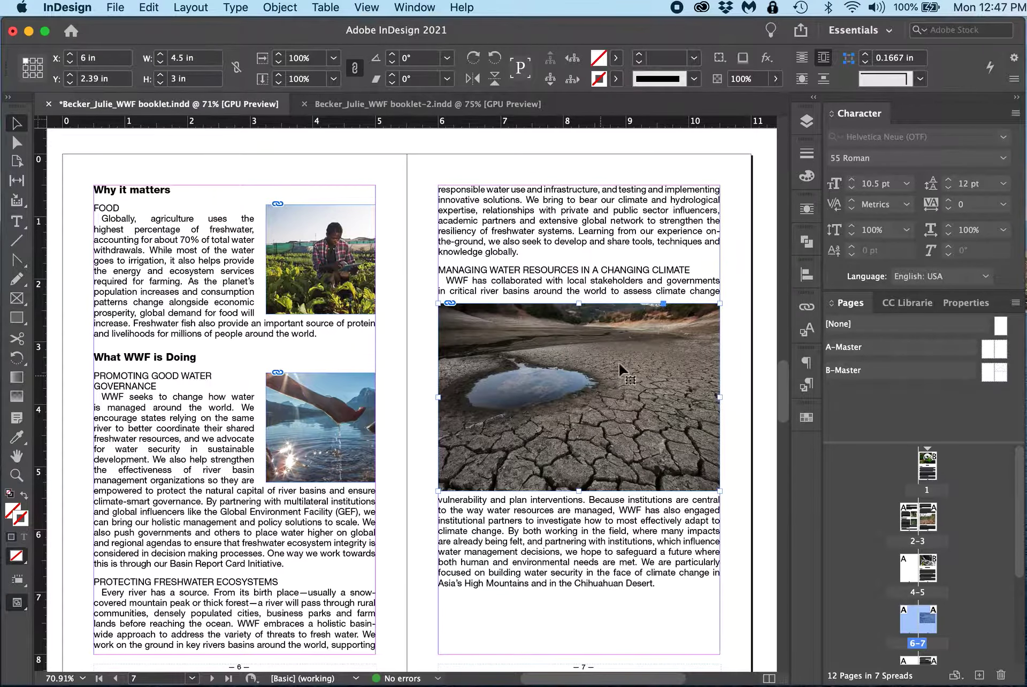
left_click_drag(614, 366, 614, 329)
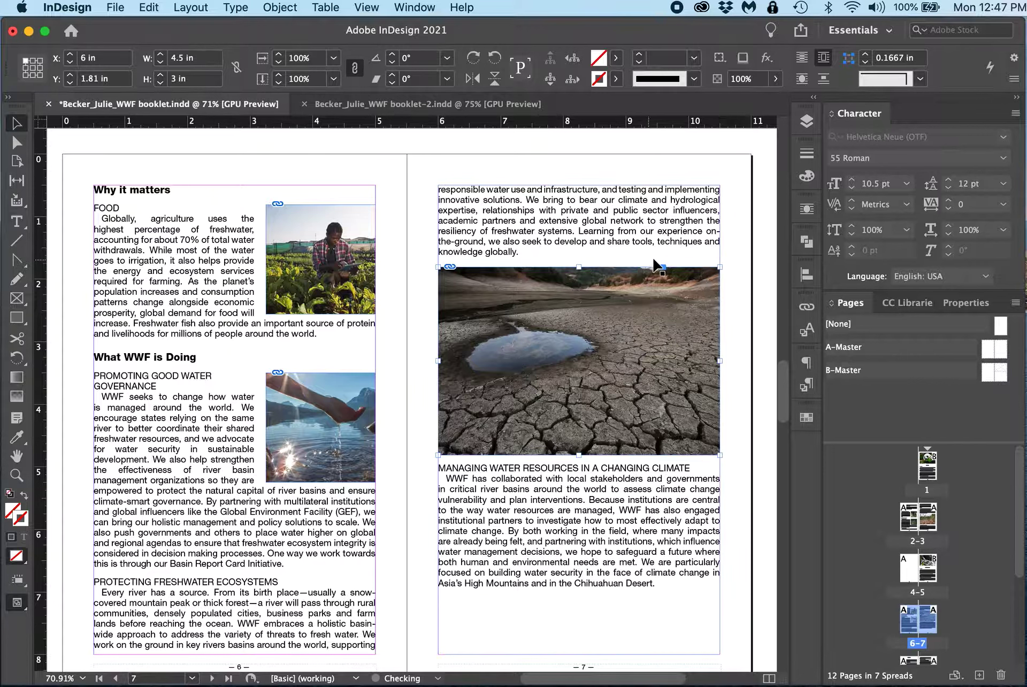
left_click_drag(546, 259, 546, 259)
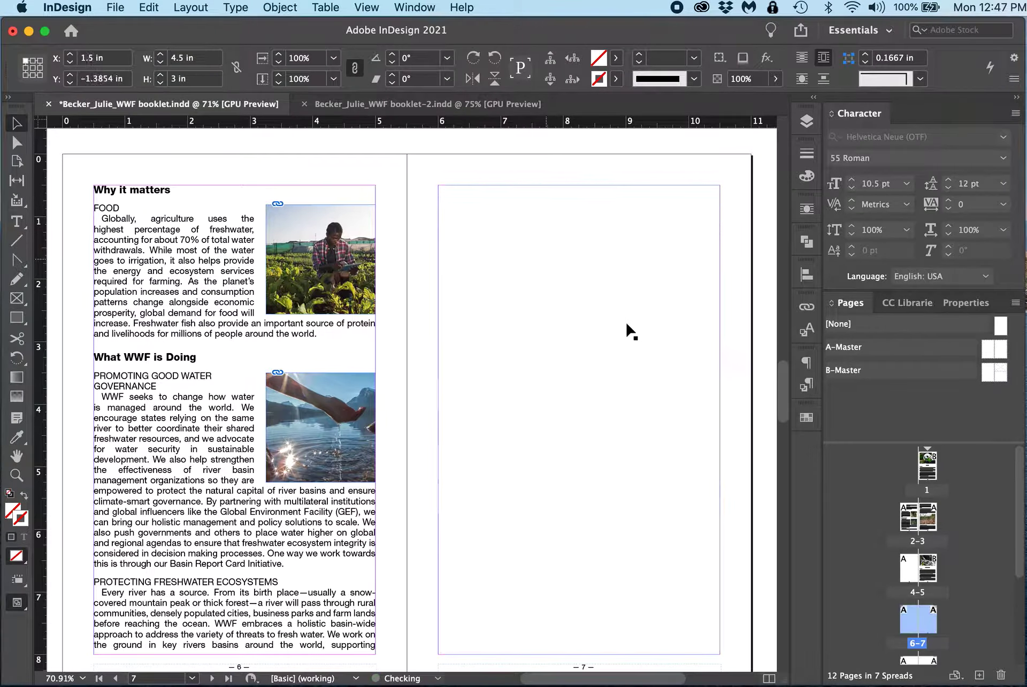
left_click(741, 358)
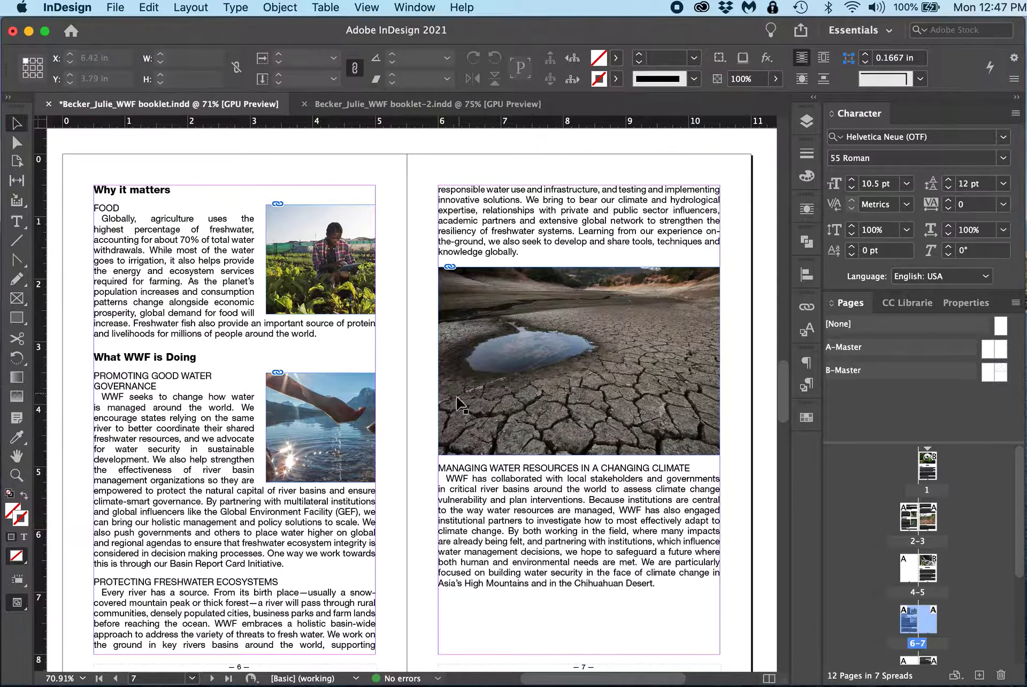
Step: Scroll through the booklet's spreads to review the layout of each section
scroll(587, 348, "up", 15)
scroll(587, 348, "up", 20)
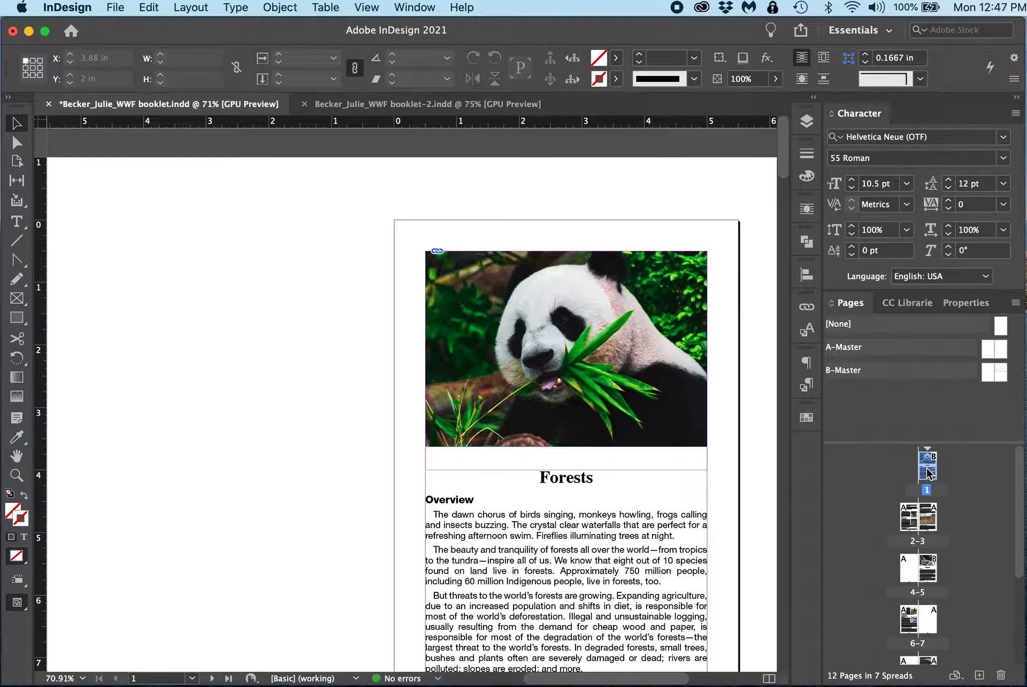
scroll(599, 490, "down", 15)
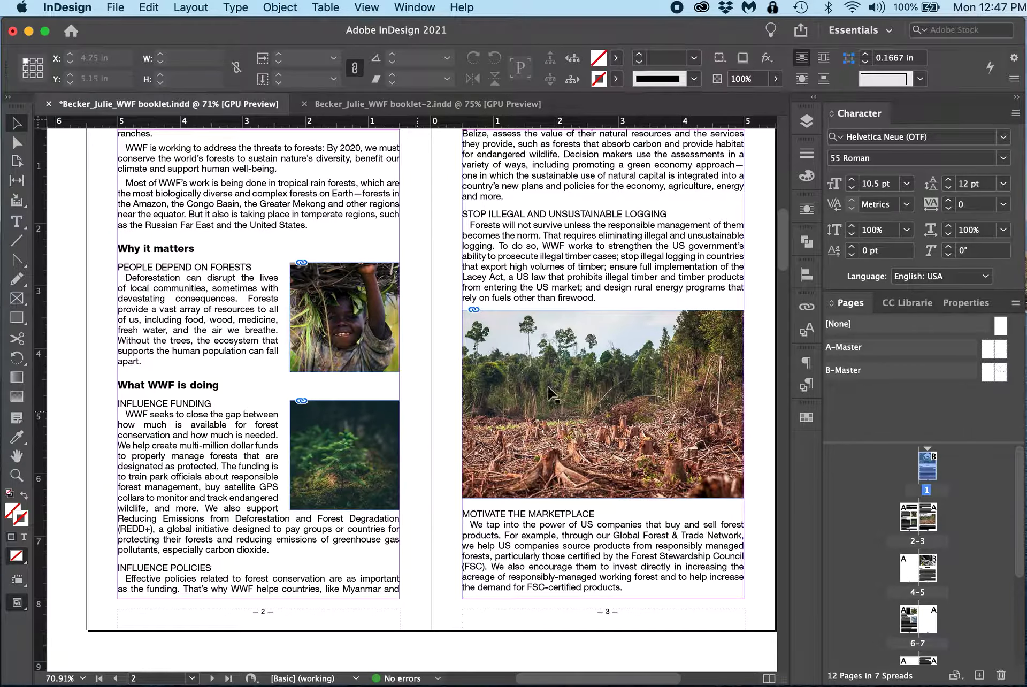
scroll(645, 425, "up", 4)
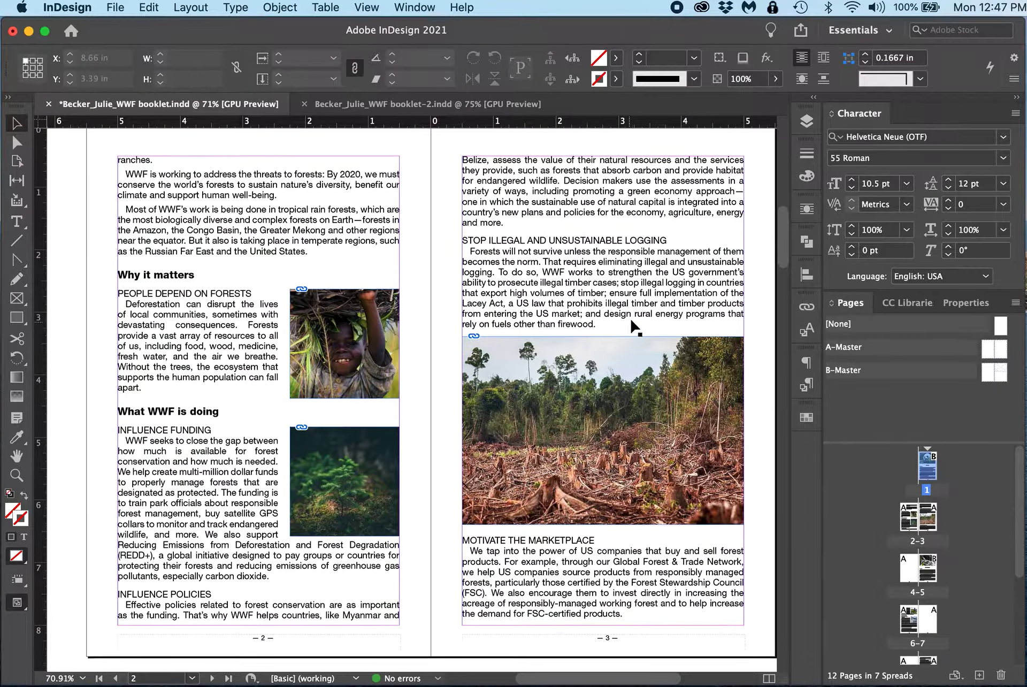
scroll(622, 368, "down", 15)
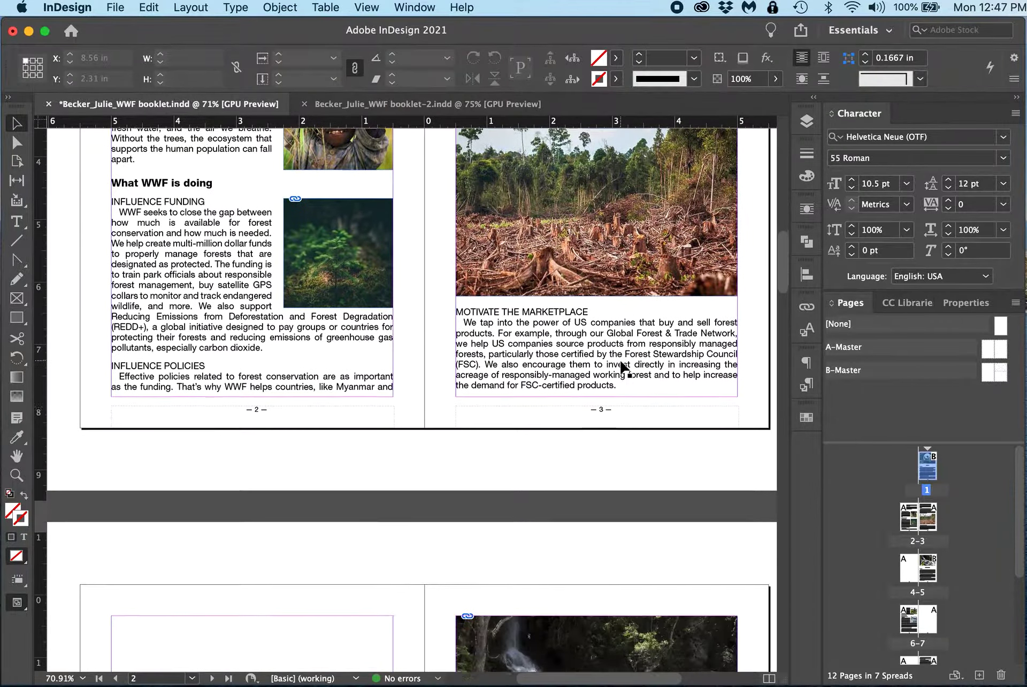
scroll(622, 368, "down", 15)
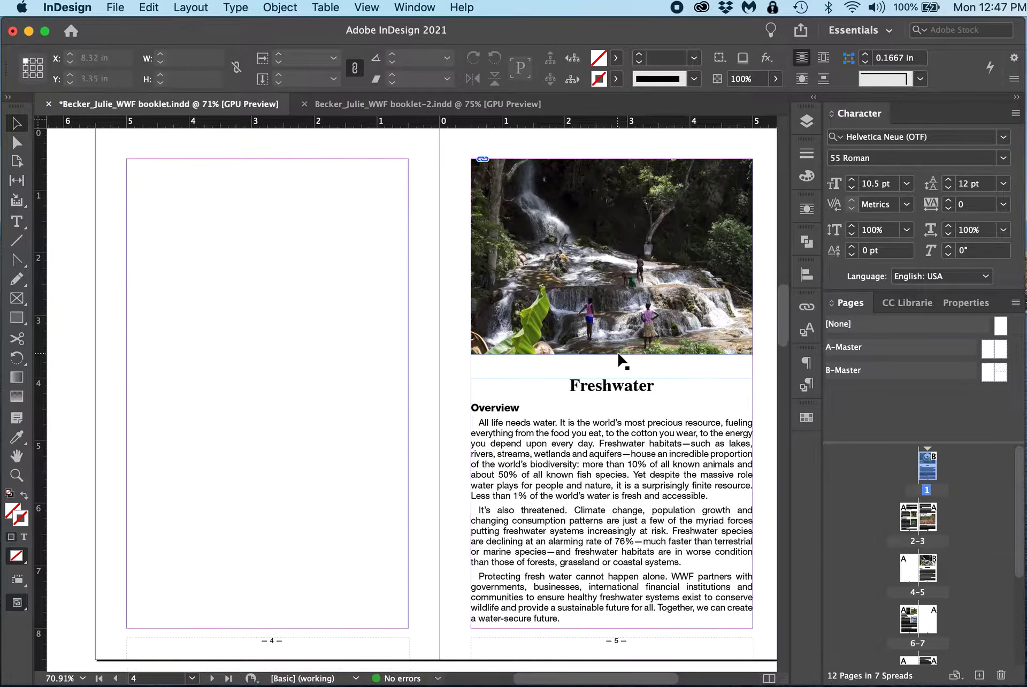
scroll(622, 362, "down", 8)
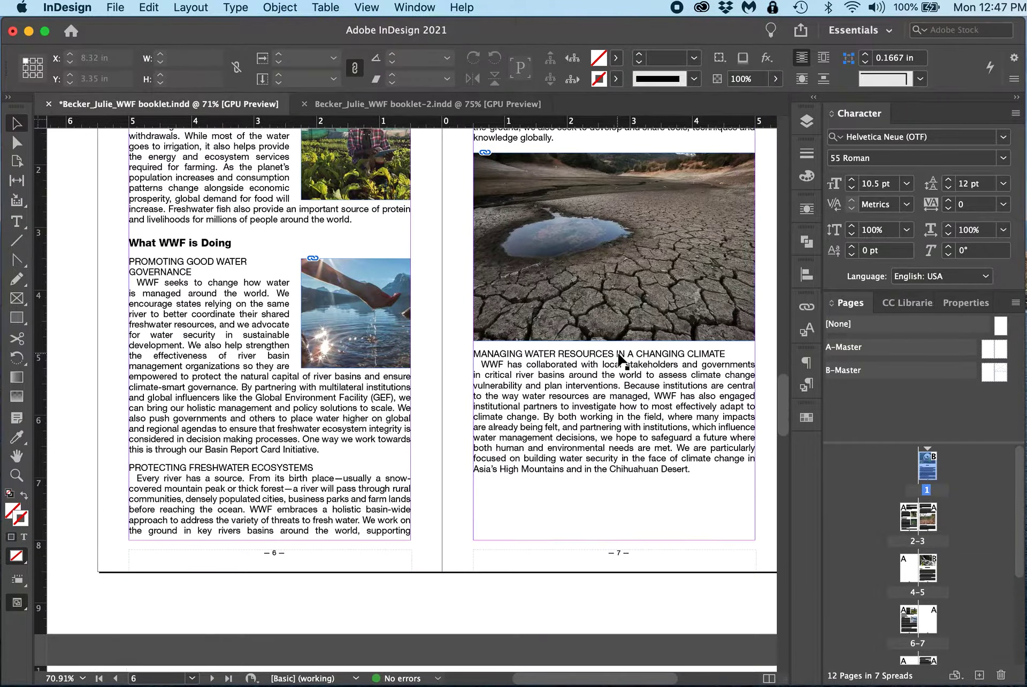
scroll(622, 362, "down", 15)
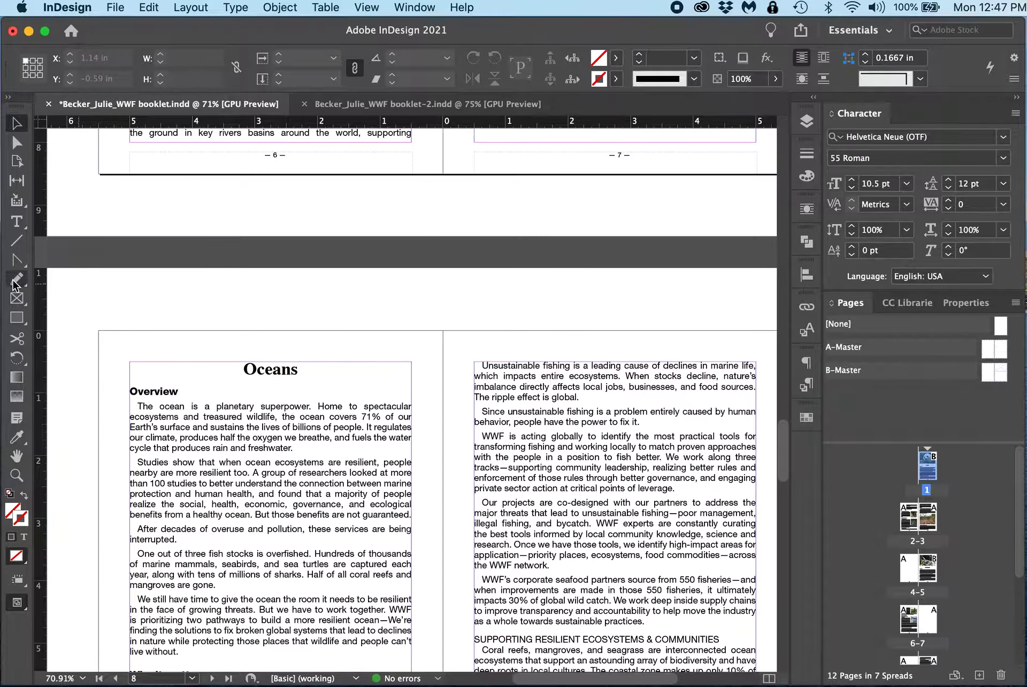
Step: Insert a break before the Oceans heading so the Oceans section starts on page 9
left_click(17, 221)
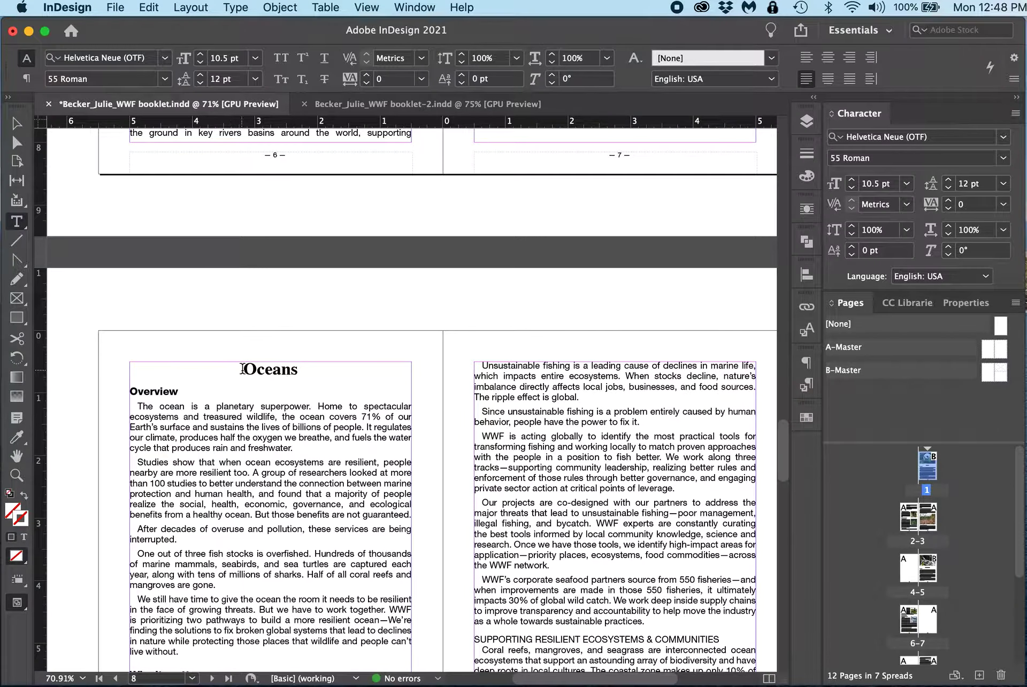
left_click(243, 369)
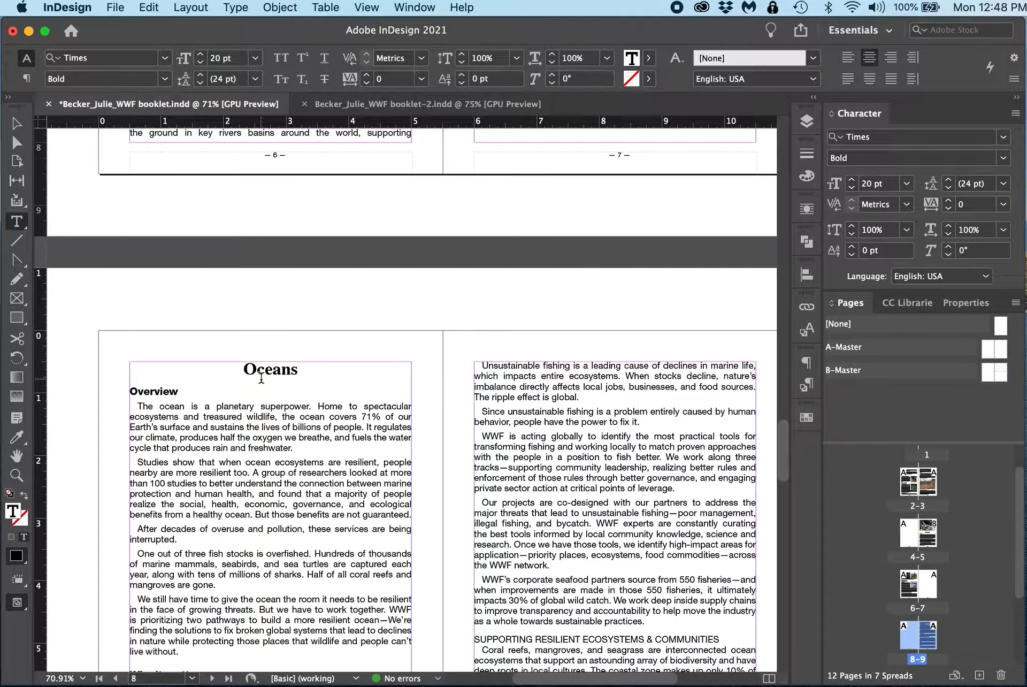
left_click(260, 378)
key("KP_Enter")
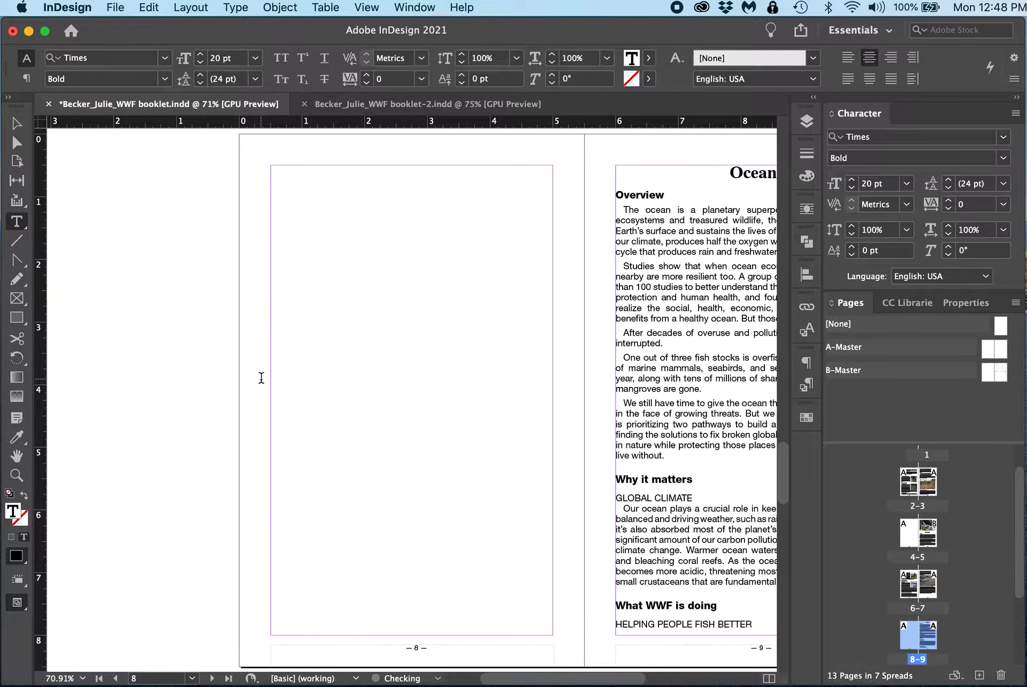
Step: Apply the B-Master to page 9, the Oceans opening page
scroll(552, 245, "up", 3)
scroll(552, 246, "right", 5)
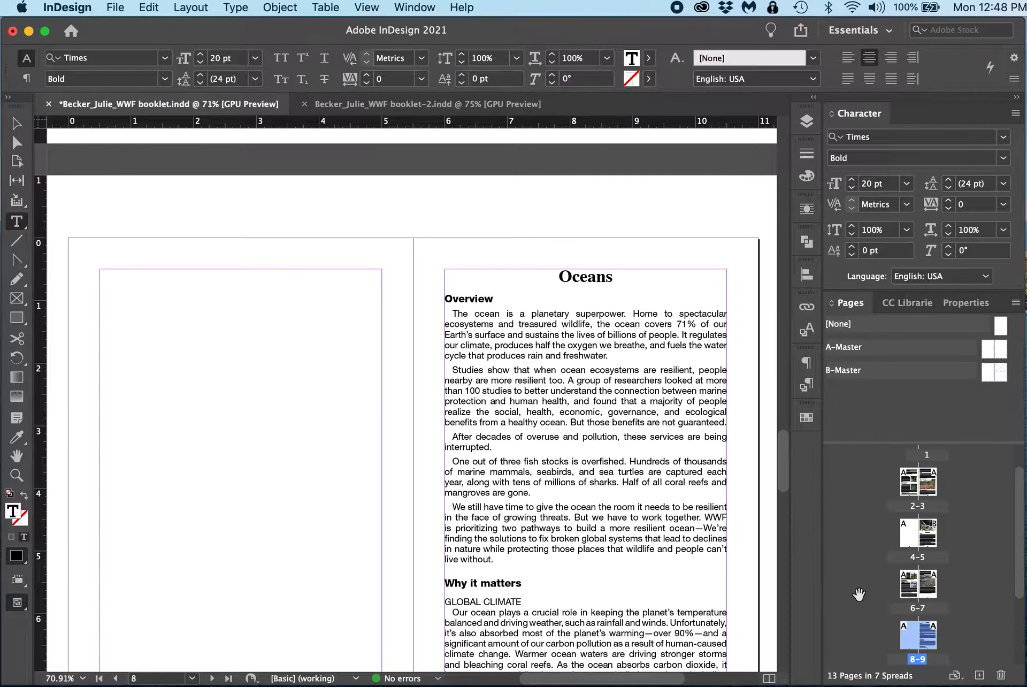
scroll(935, 612, "down", 2)
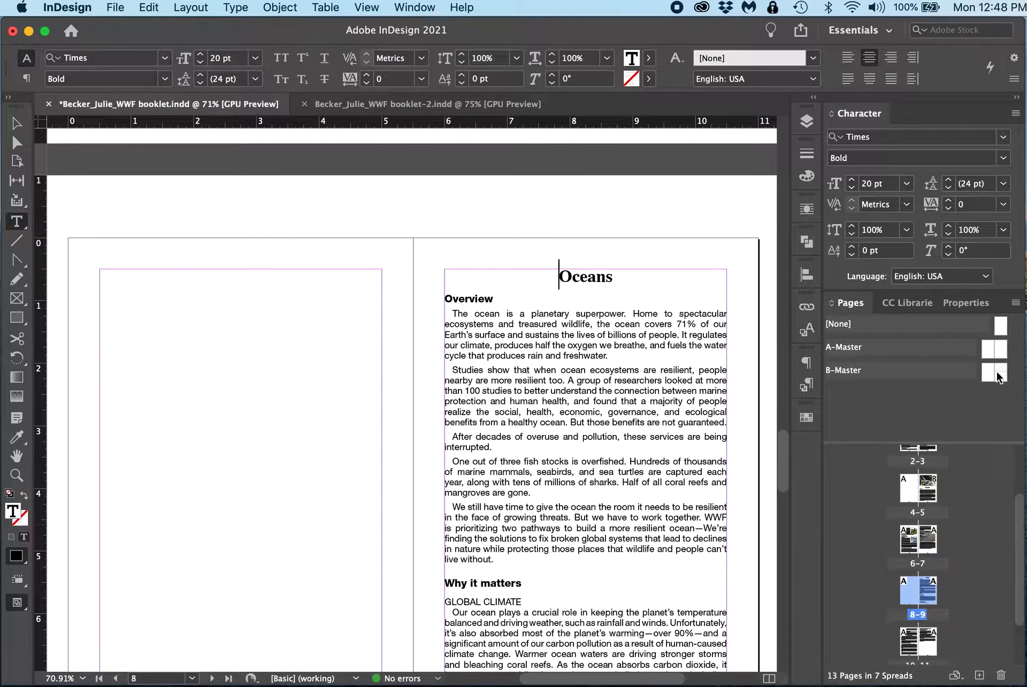
left_click_drag(1002, 375, 928, 592)
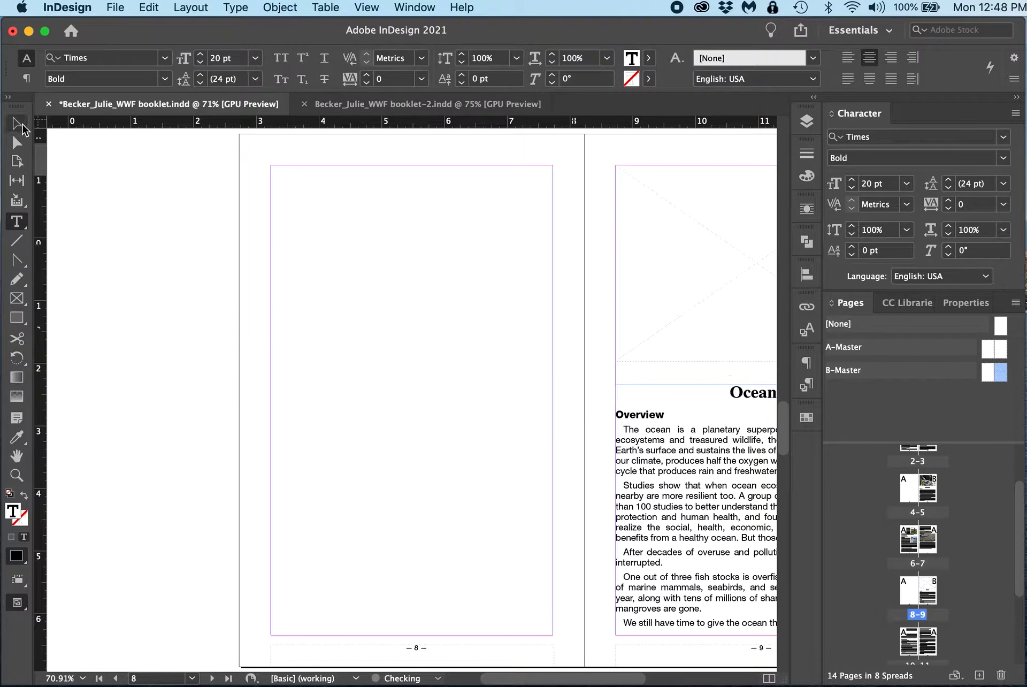
left_click(21, 127)
scroll(527, 298, "right", 5)
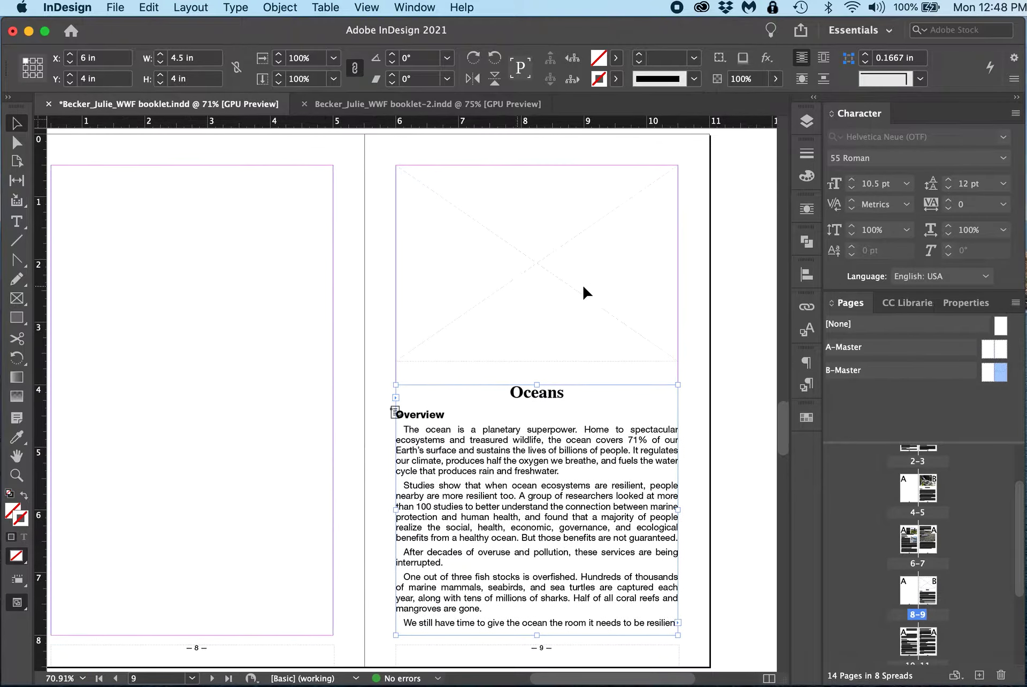
left_click(722, 292)
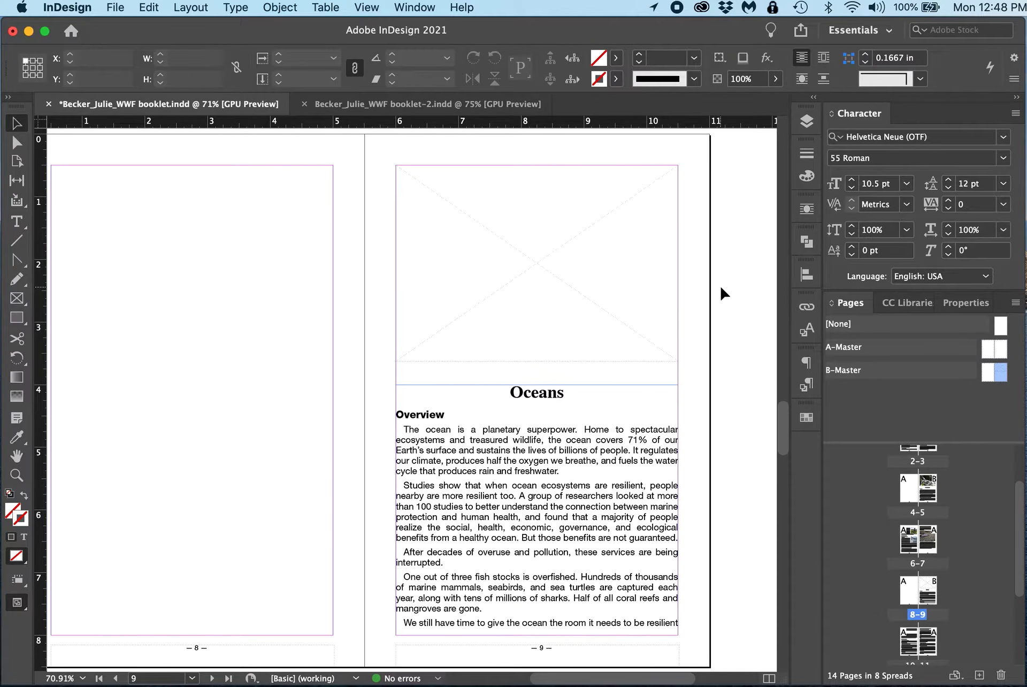
scroll(722, 293, "up", 15)
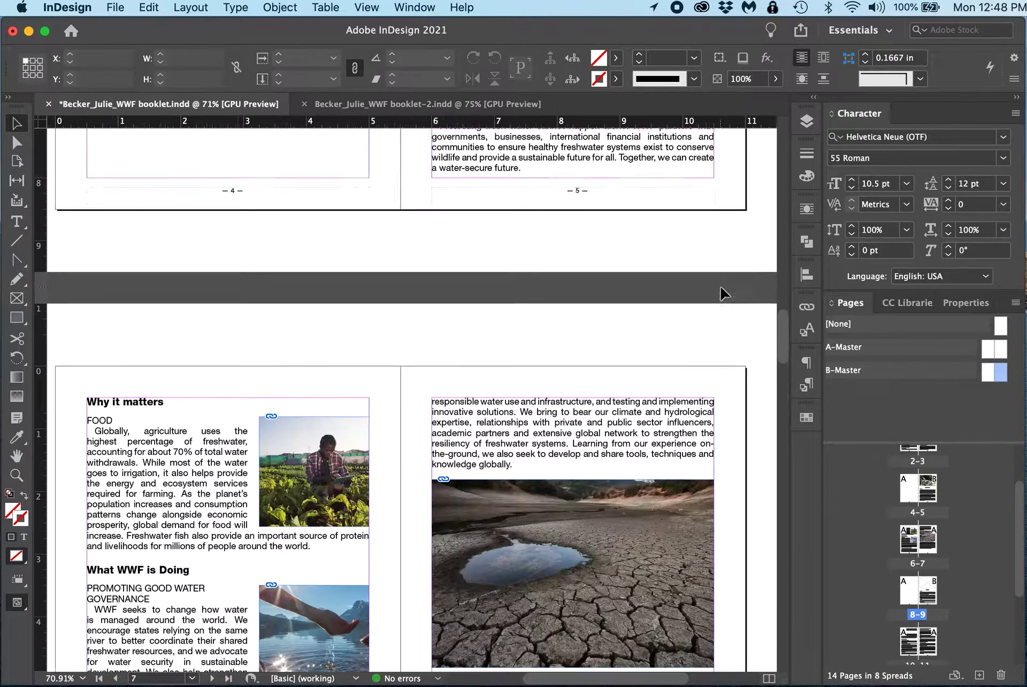
scroll(722, 293, "up", 4)
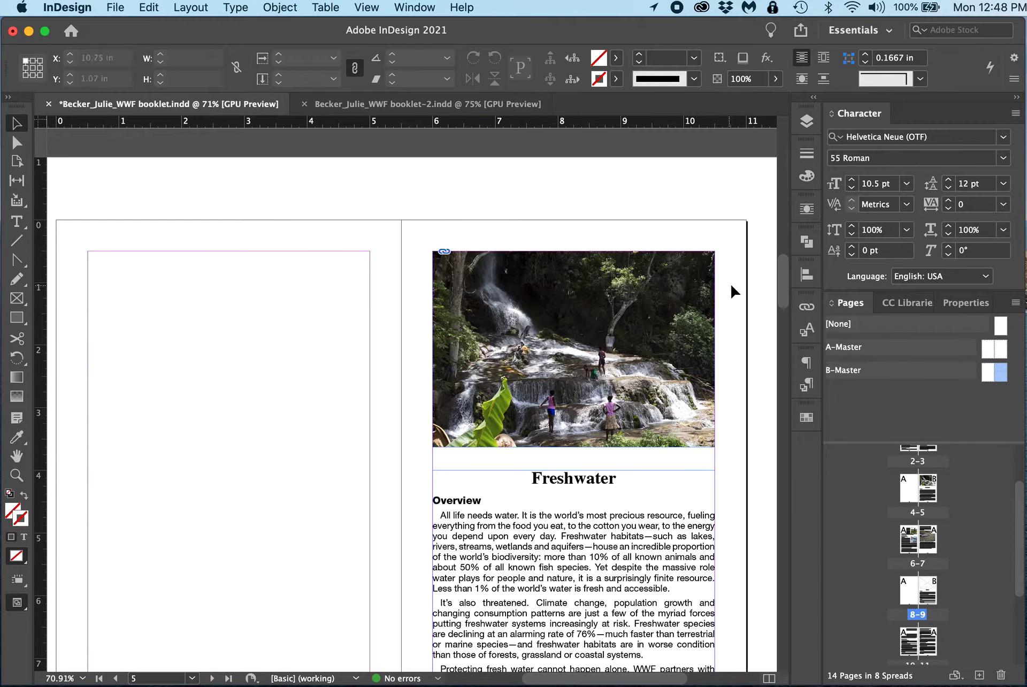